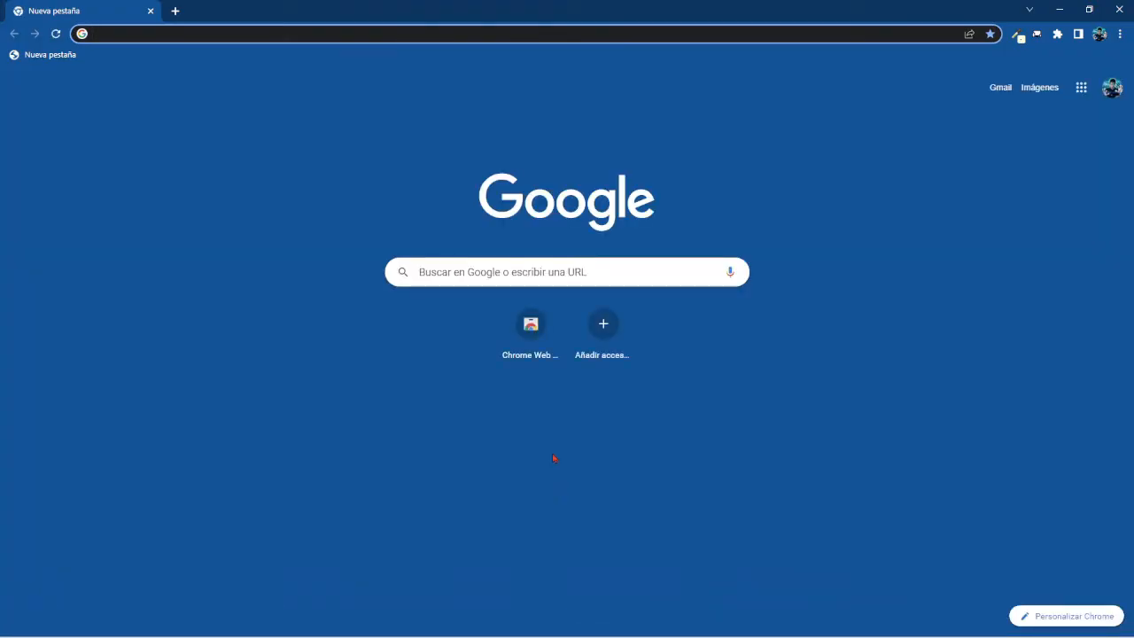
# Search Google for "blogguer" and open the Blogger.com result.
pyautogui.click(484, 276)
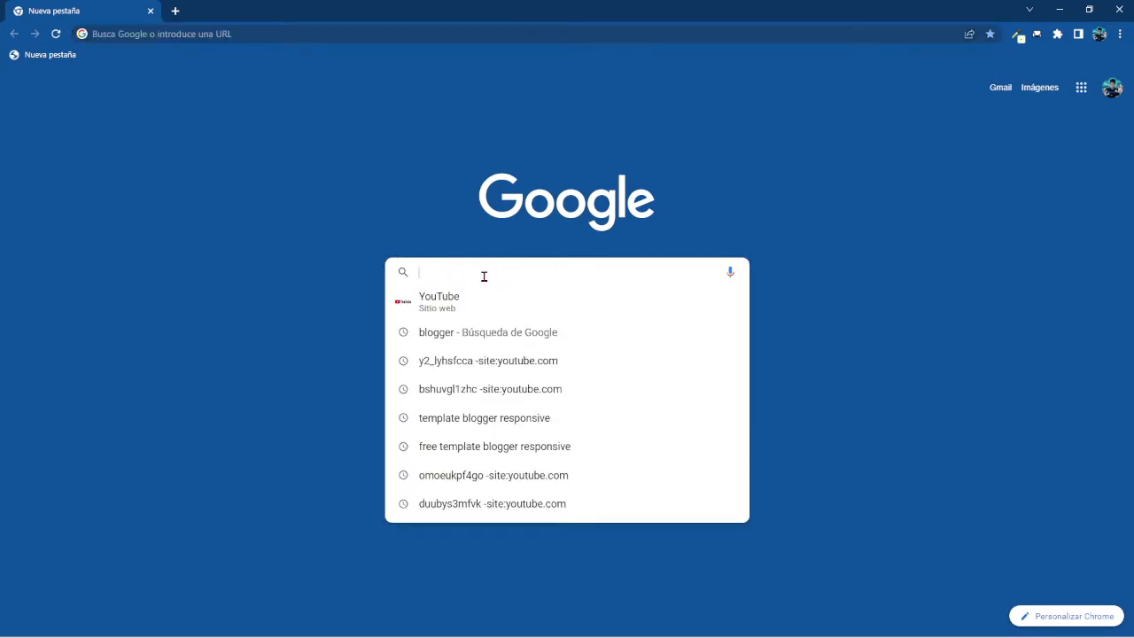
pyautogui.write('blogg')
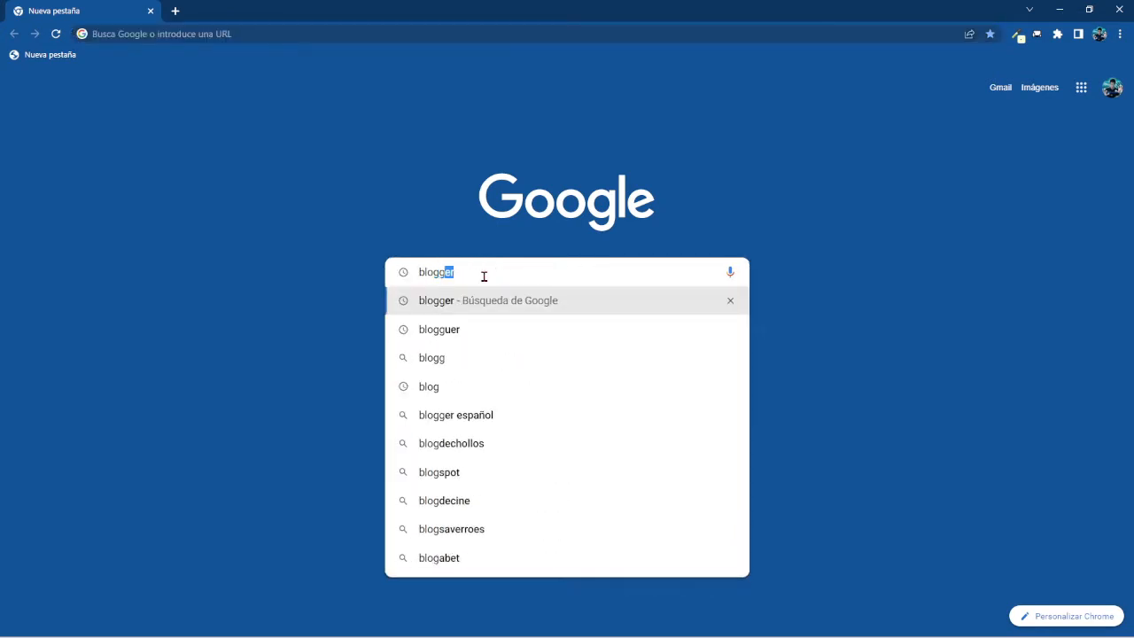
pyautogui.write('uer')
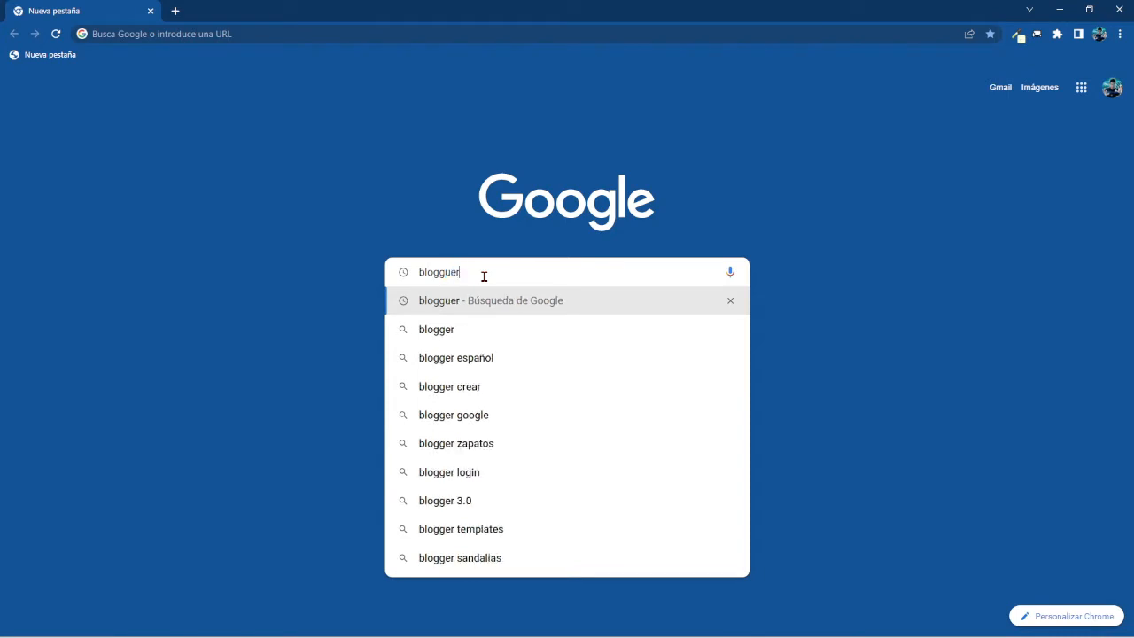
pyautogui.press('Return')
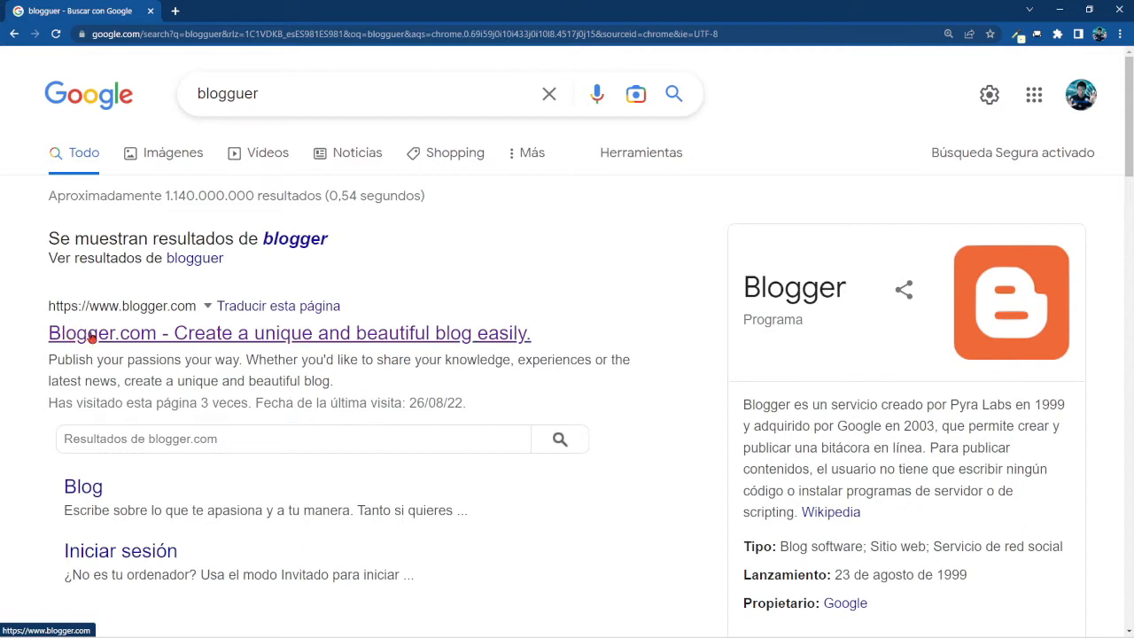
pyautogui.click(184, 343)
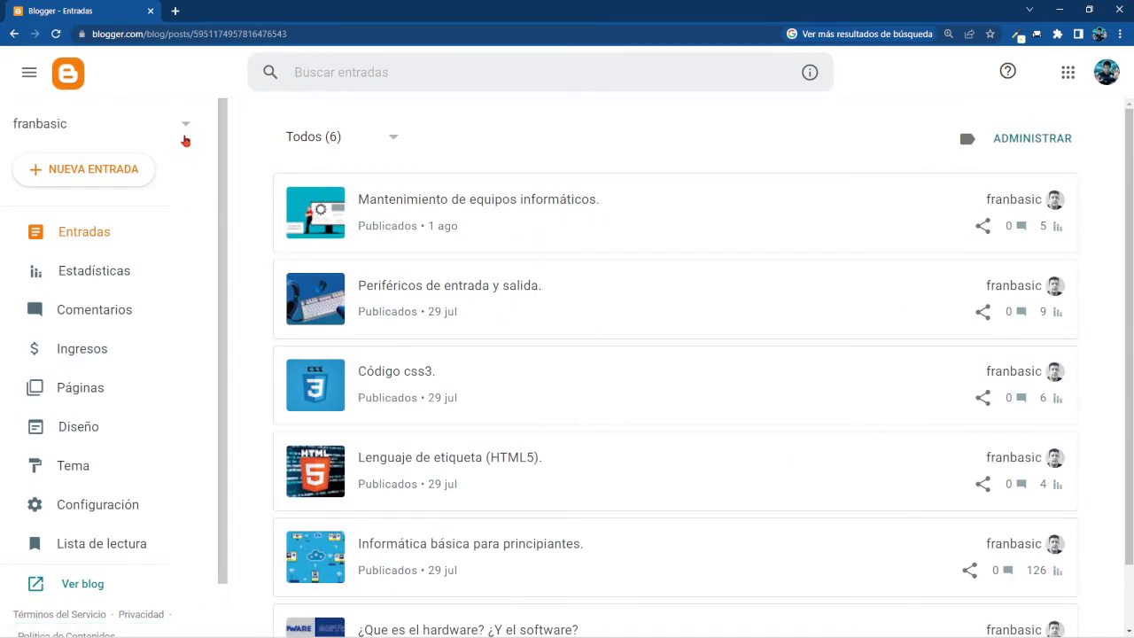
# Look at the list of existing blogs and go back to the new tab page.
pyautogui.click(185, 124)
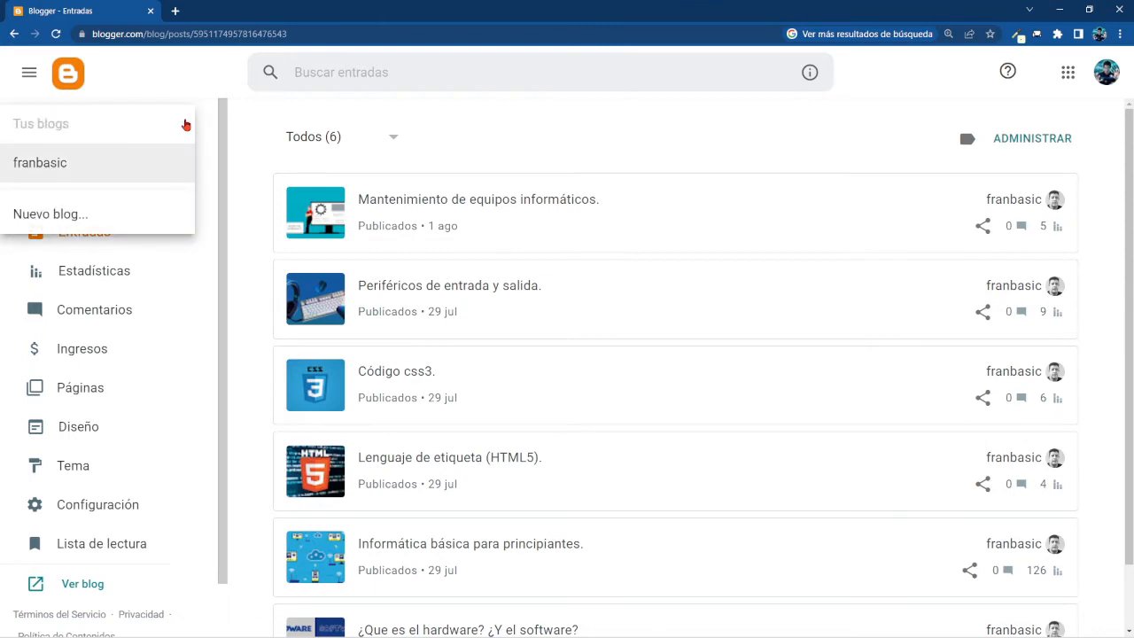
pyautogui.click(14, 33)
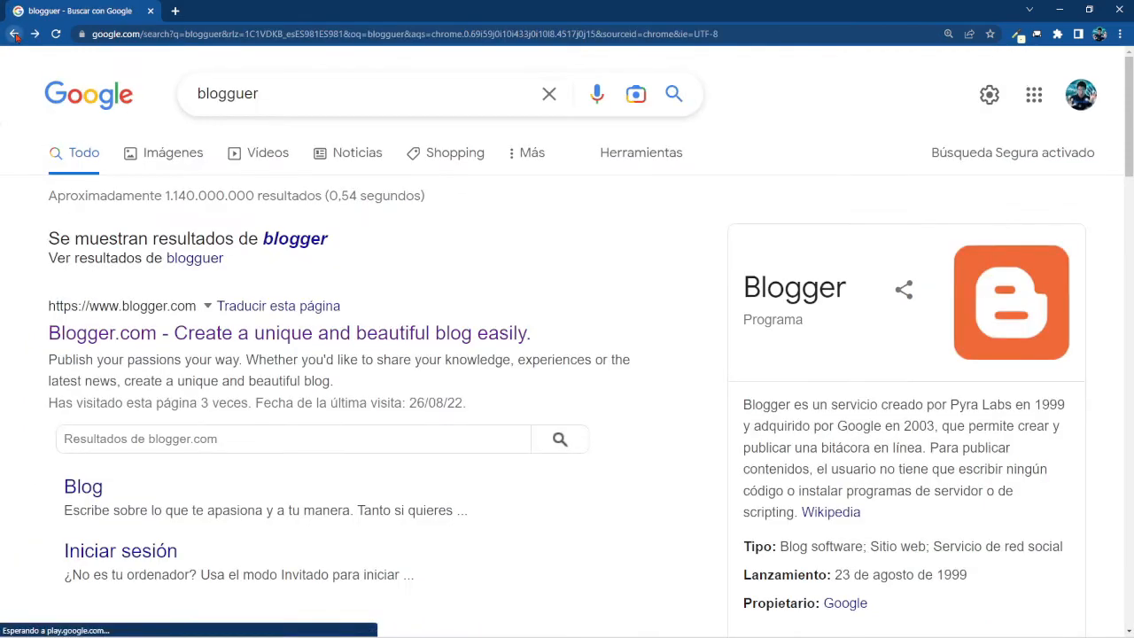
pyautogui.click(14, 34)
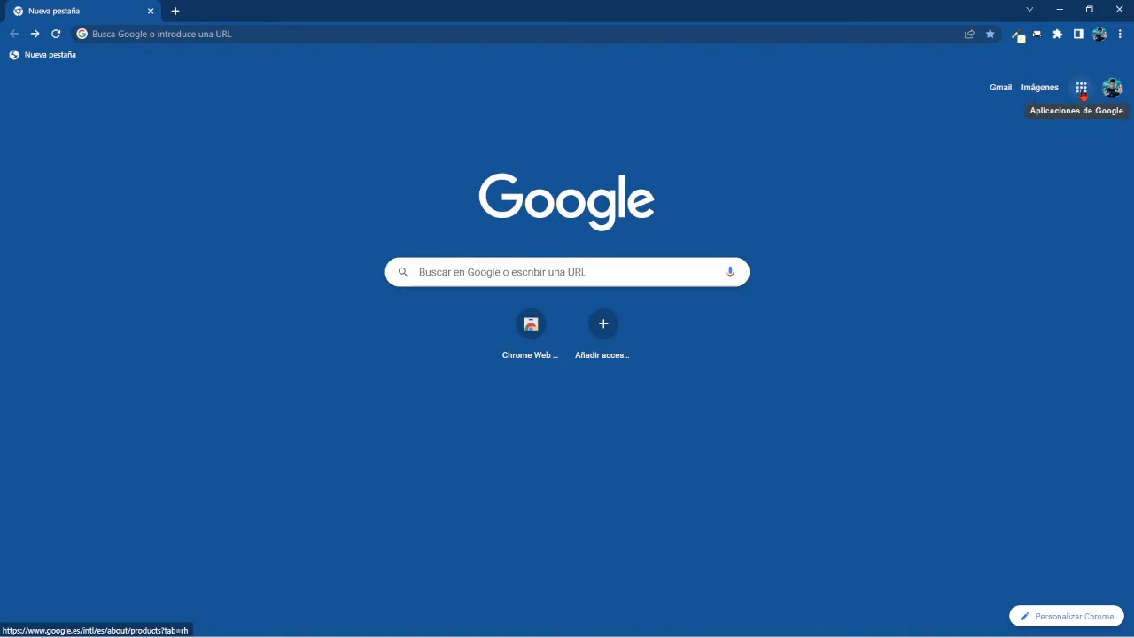
# Open Blogger from the Google applications list.
pyautogui.click(1081, 89)
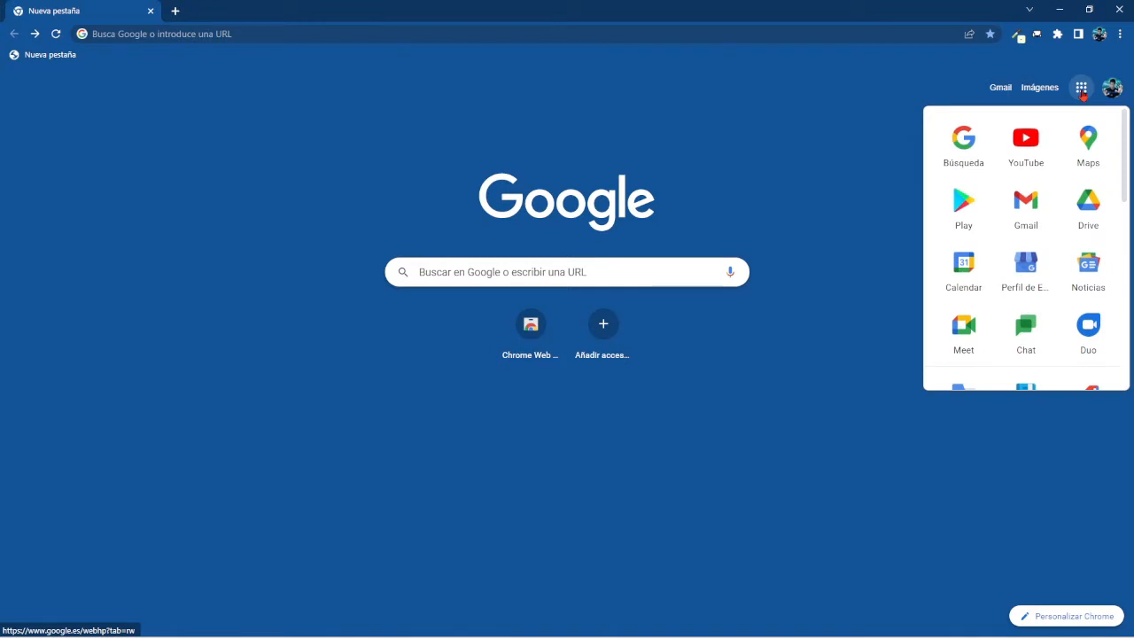
pyautogui.scroll(-2, 989, 229)
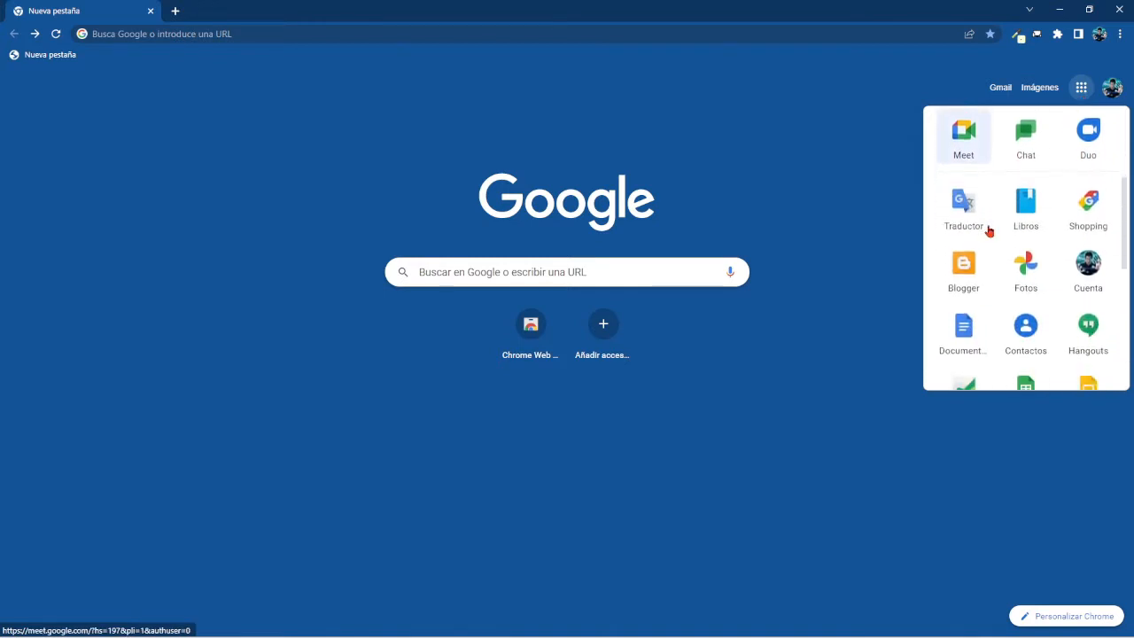
pyautogui.scroll(-1, 970, 234)
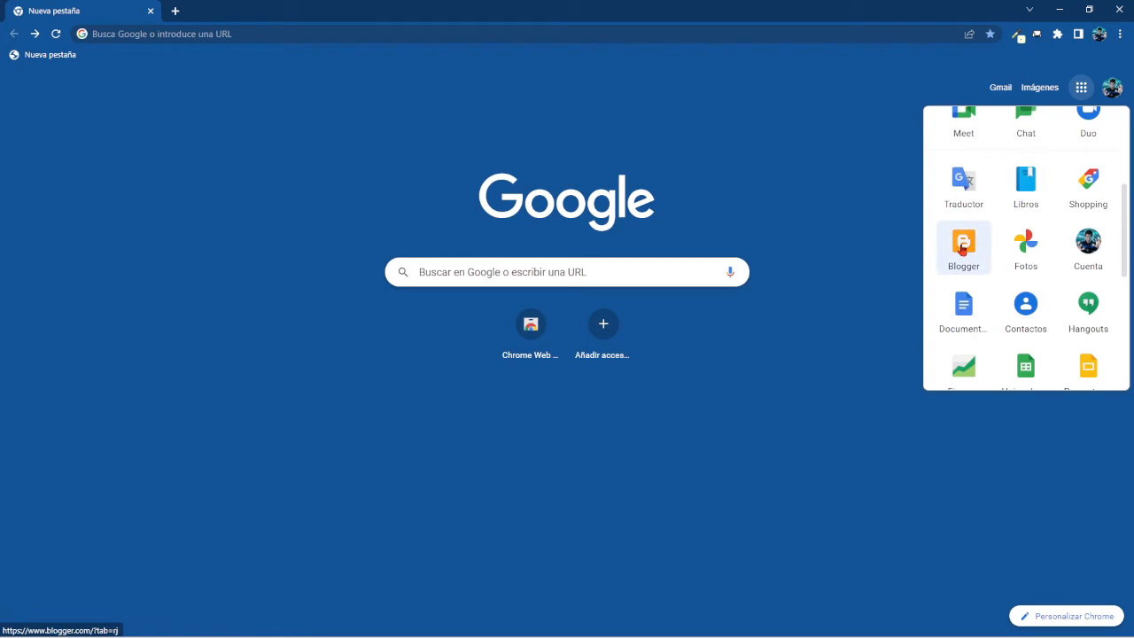
pyautogui.click(963, 250)
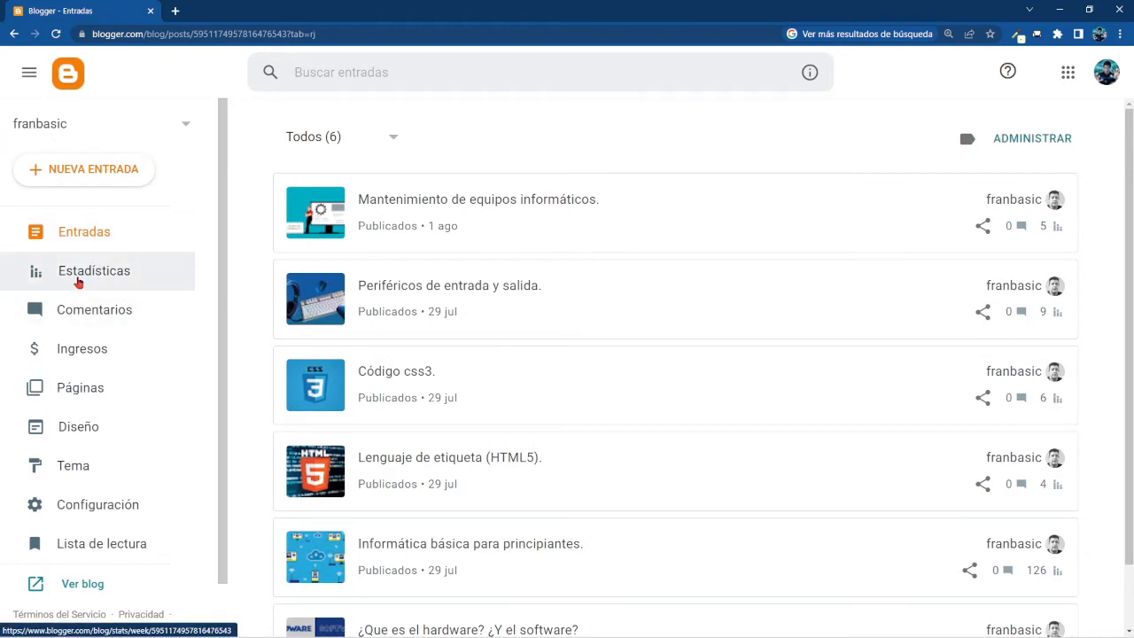
# Start a new blog, give it the title "Tienda de Moda" and continue to the address.
pyautogui.scroll(-1, 122, 279)
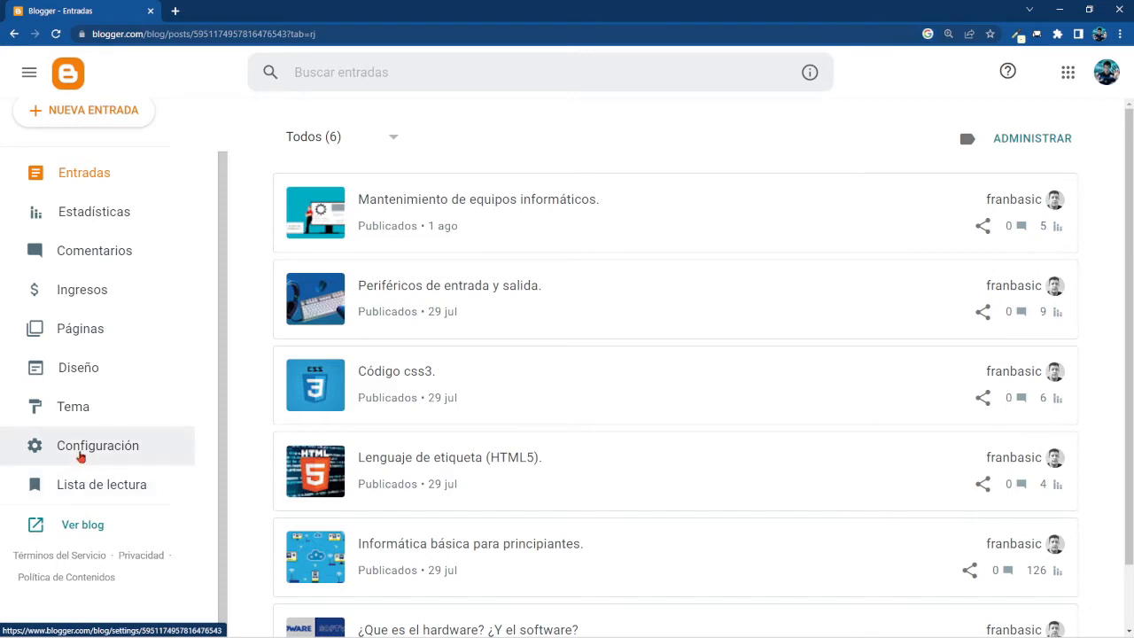
pyautogui.scroll(1, 53, 301)
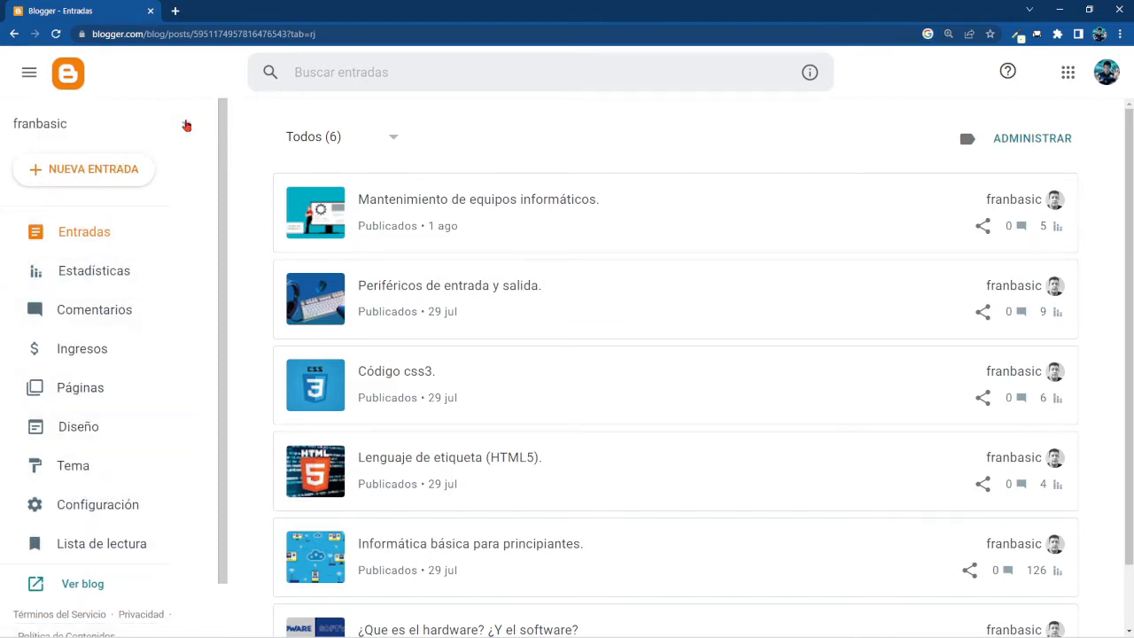
pyautogui.click(186, 126)
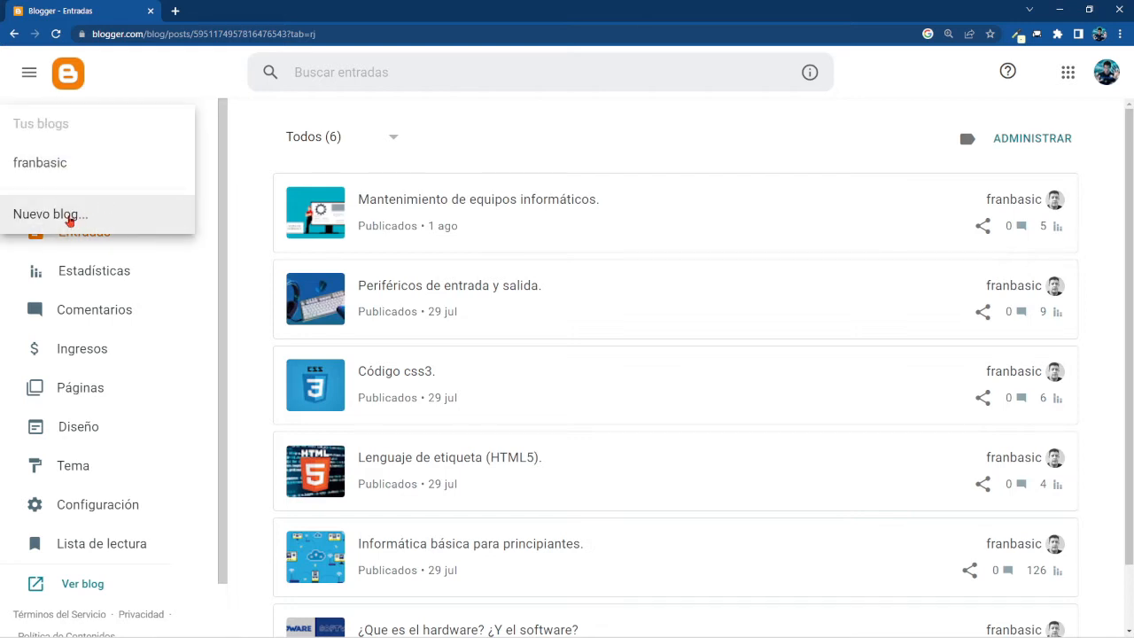
pyautogui.click(69, 217)
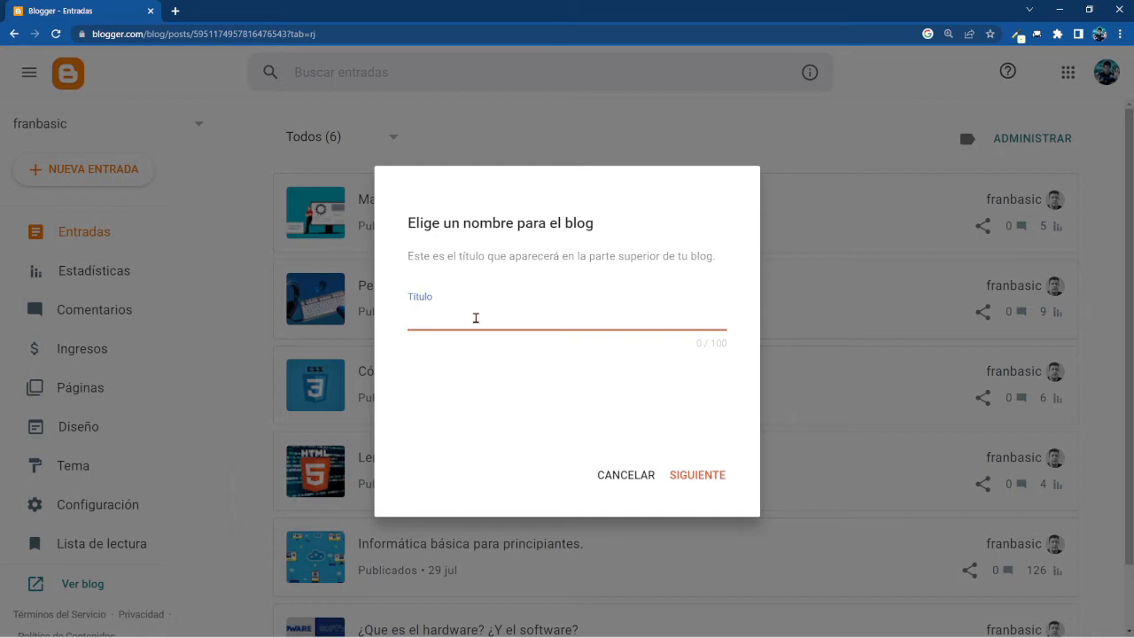
pyautogui.write('Tienda de Moda')
pyautogui.click(692, 477)
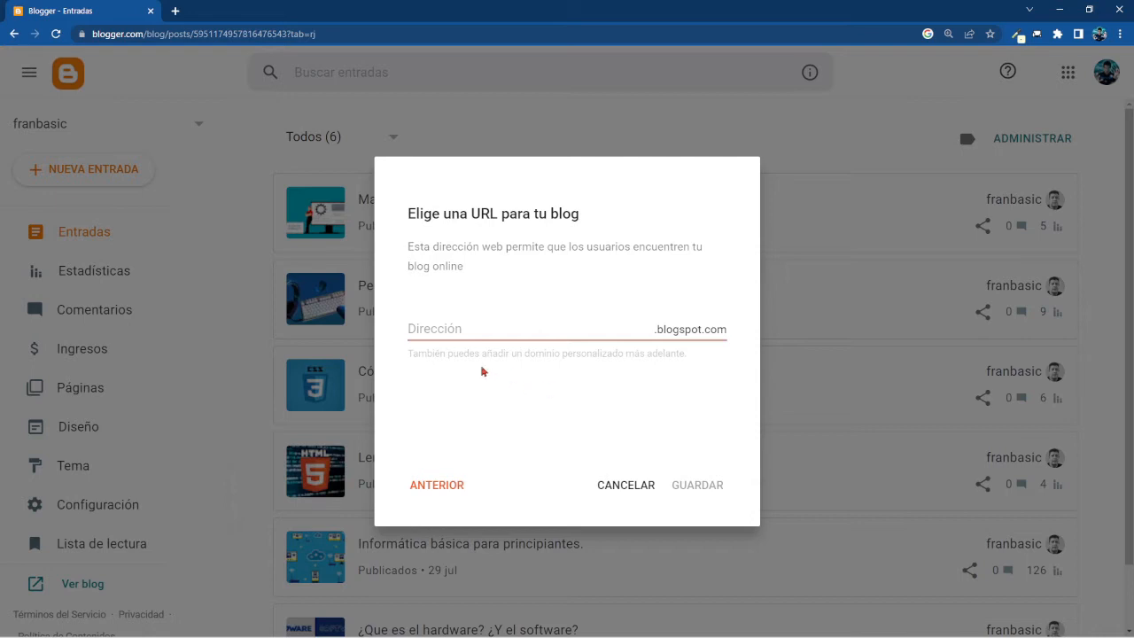
# Set the new blog's address to tiendademodapro.blogspot.com and save the blog.
pyautogui.click(421, 327)
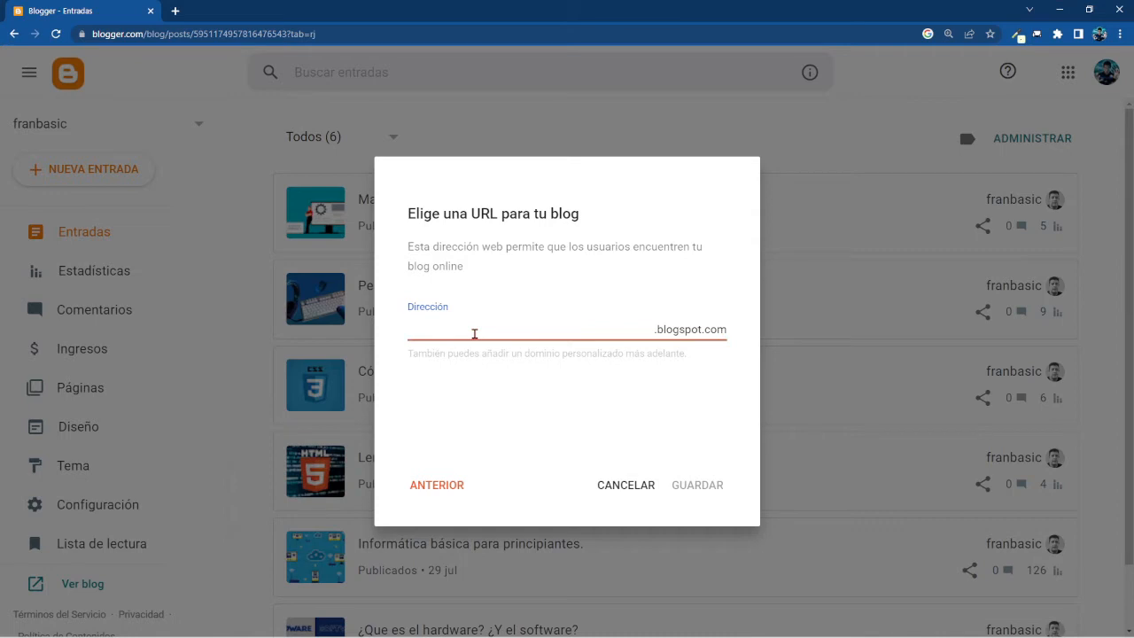
pyautogui.write('tiendademoda')
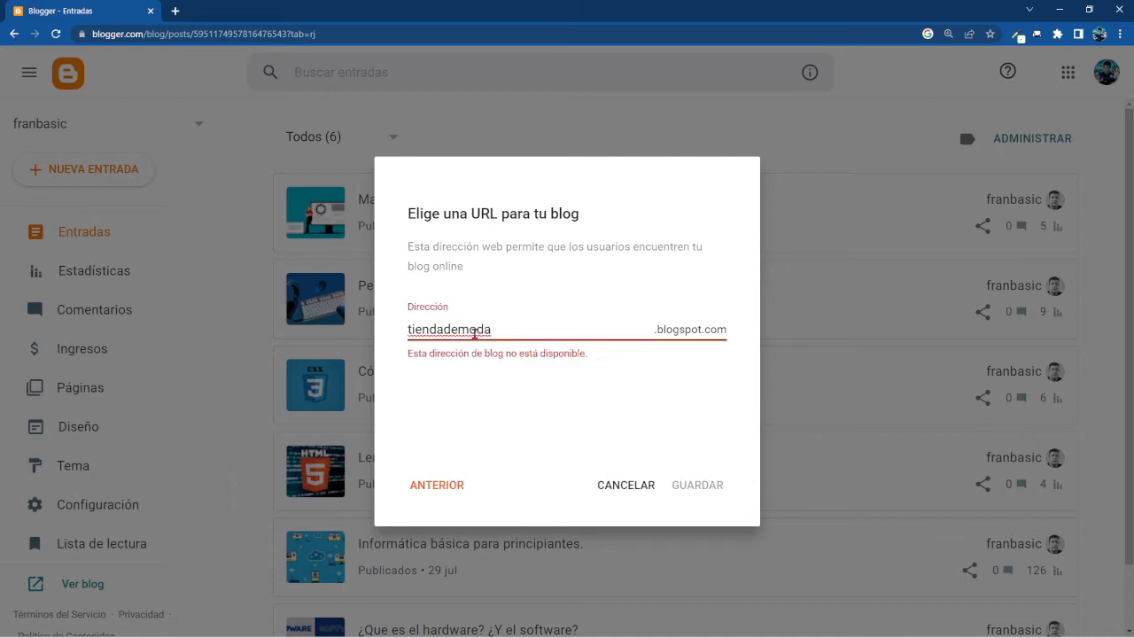
pyautogui.write('pro')
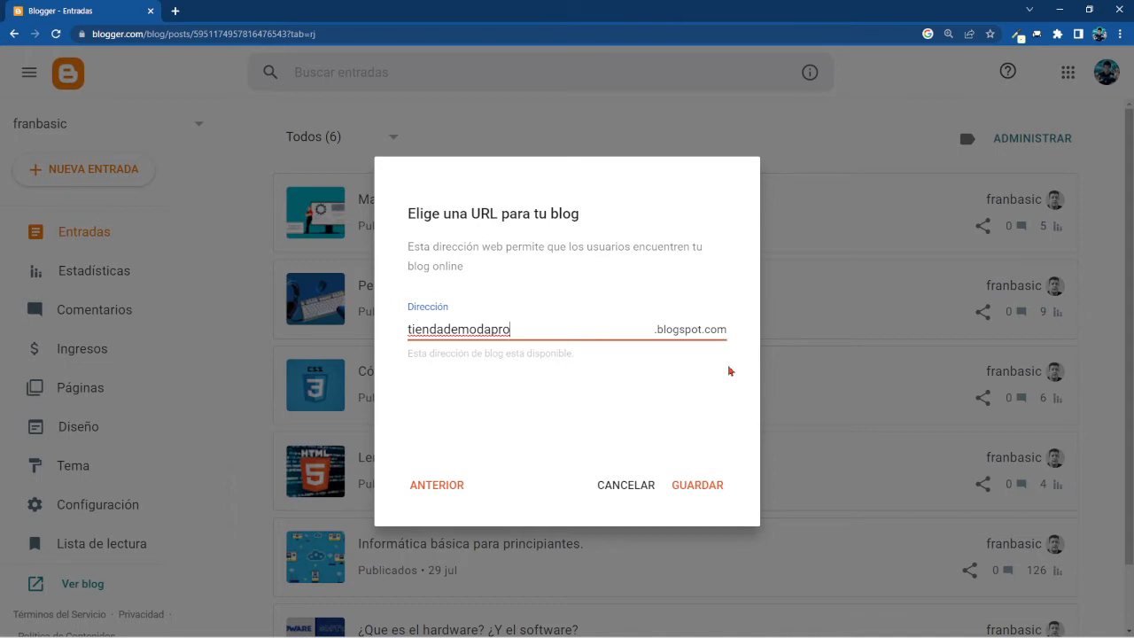
pyautogui.click(681, 490)
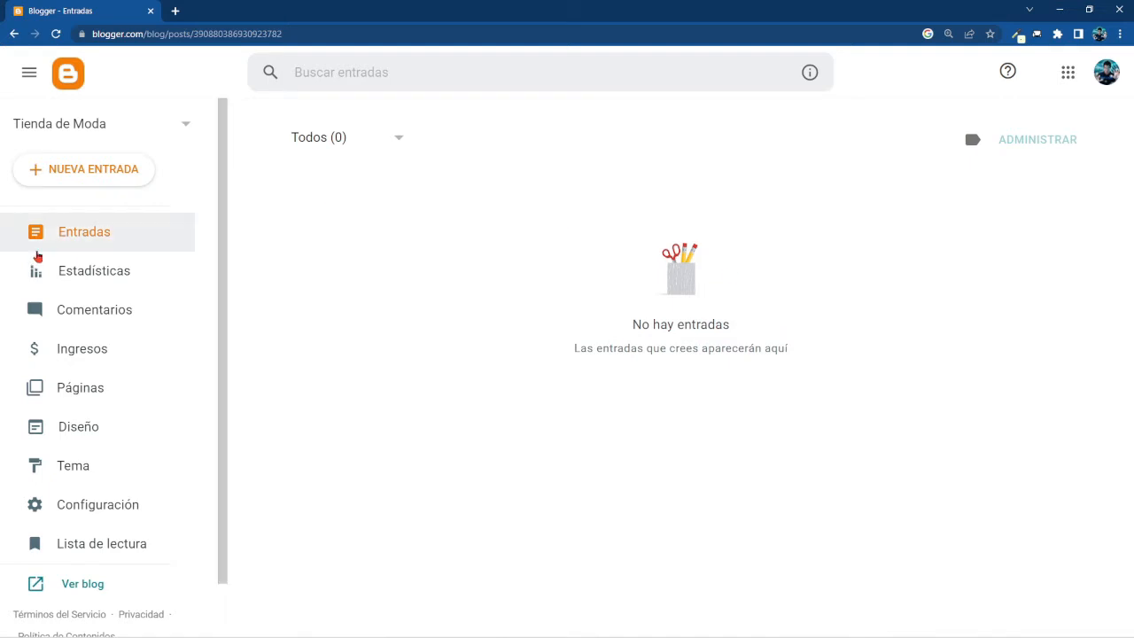
pyautogui.scroll(-1, 89, 288)
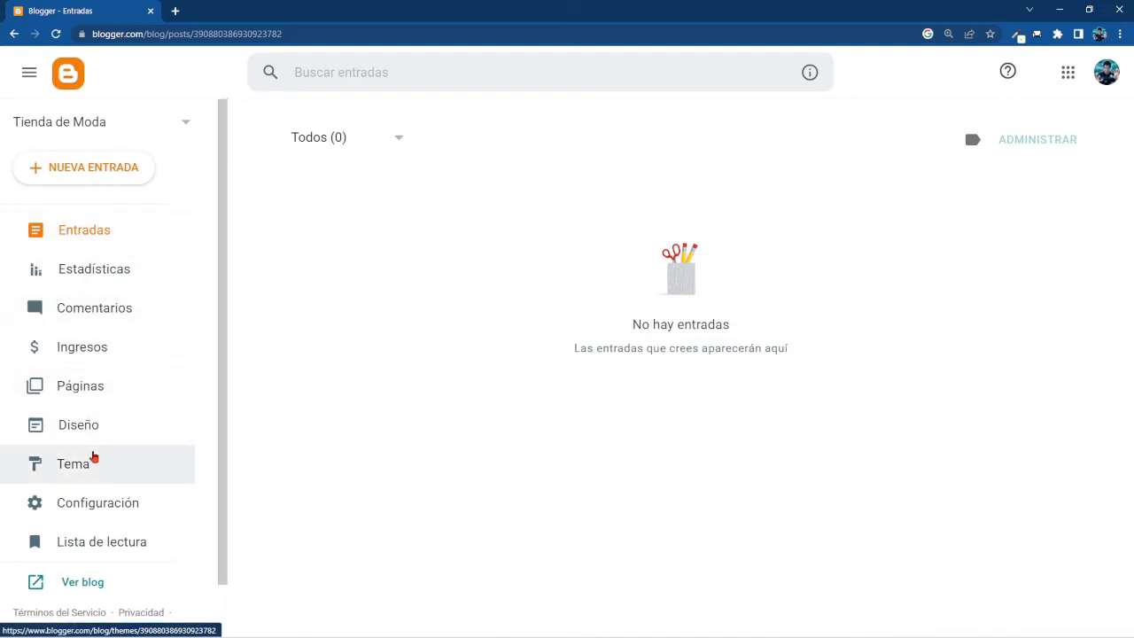
pyautogui.scroll(-1, 94, 457)
pyautogui.scroll(1, 93, 457)
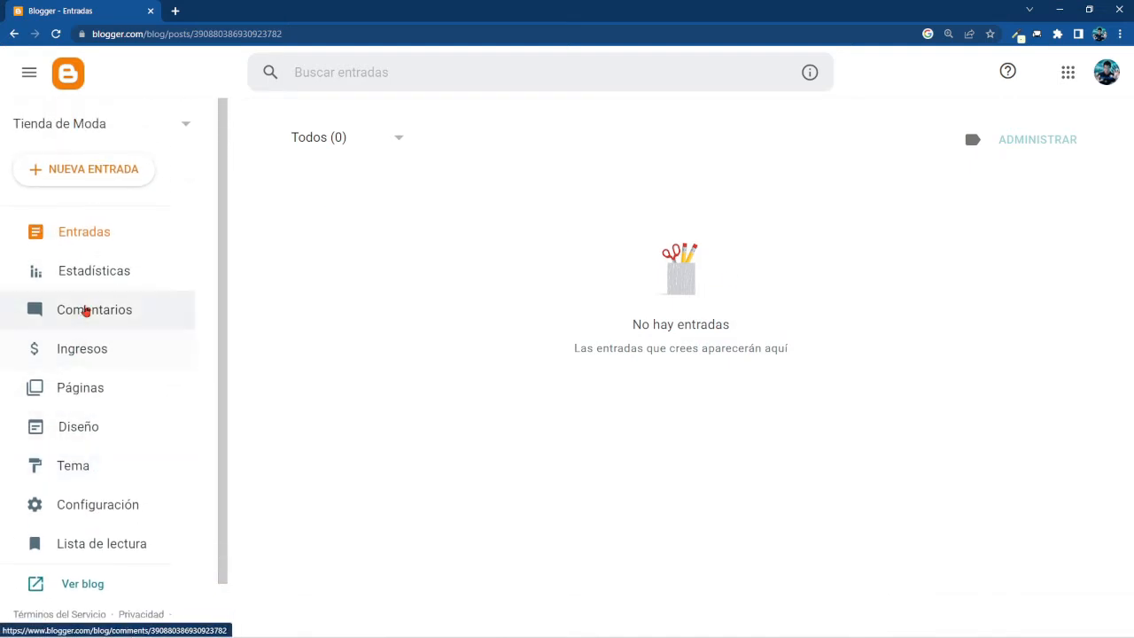
pyautogui.scroll(-1, 121, 408)
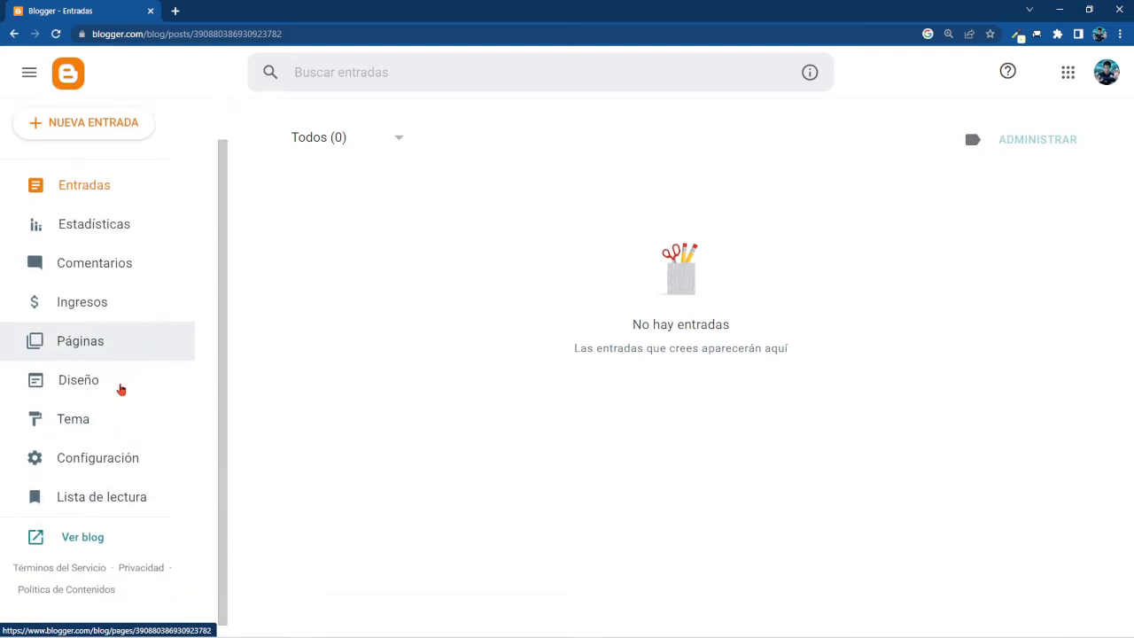
pyautogui.scroll(1, 121, 390)
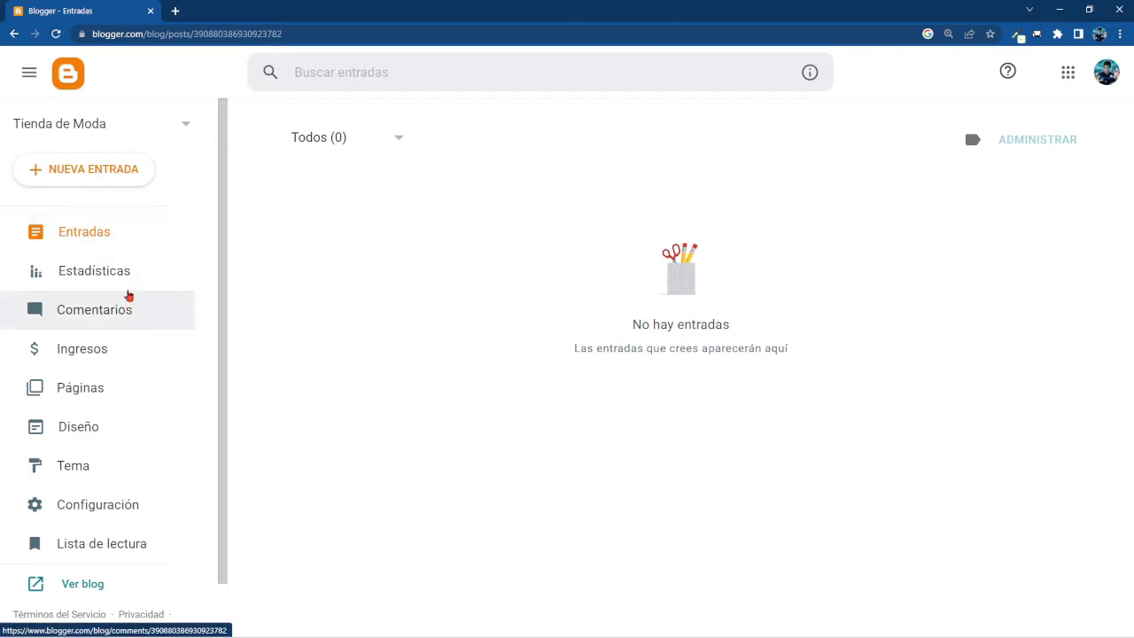
# In the blog's settings, set the description to "Tienda de moda deportiva para hombre y mujer." and save it.
pyautogui.scroll(-1, 128, 274)
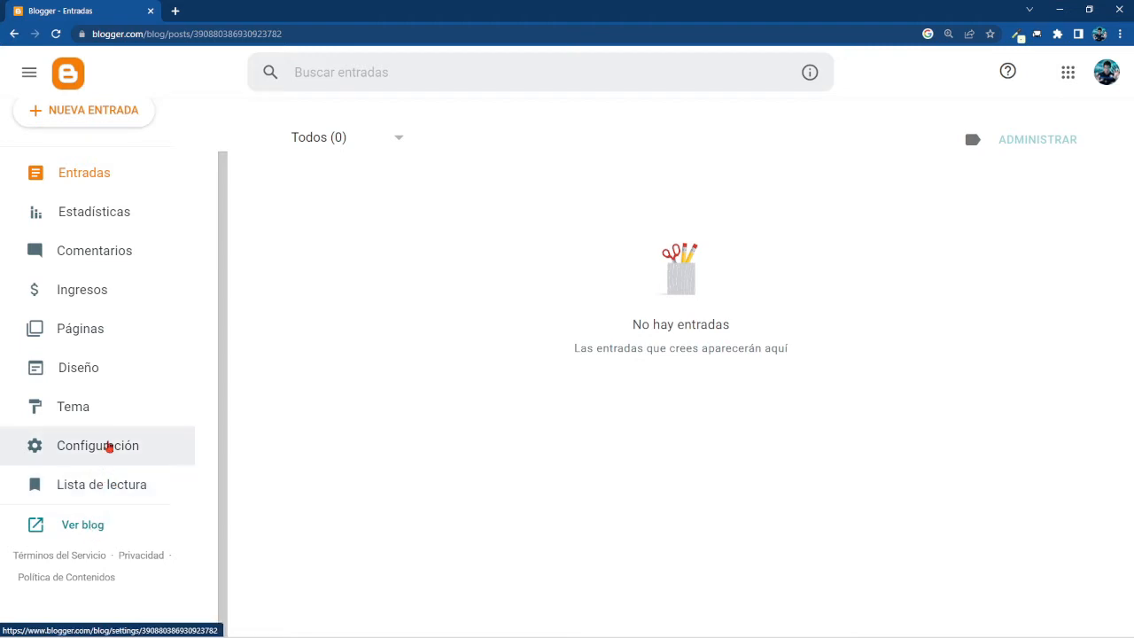
pyautogui.click(107, 445)
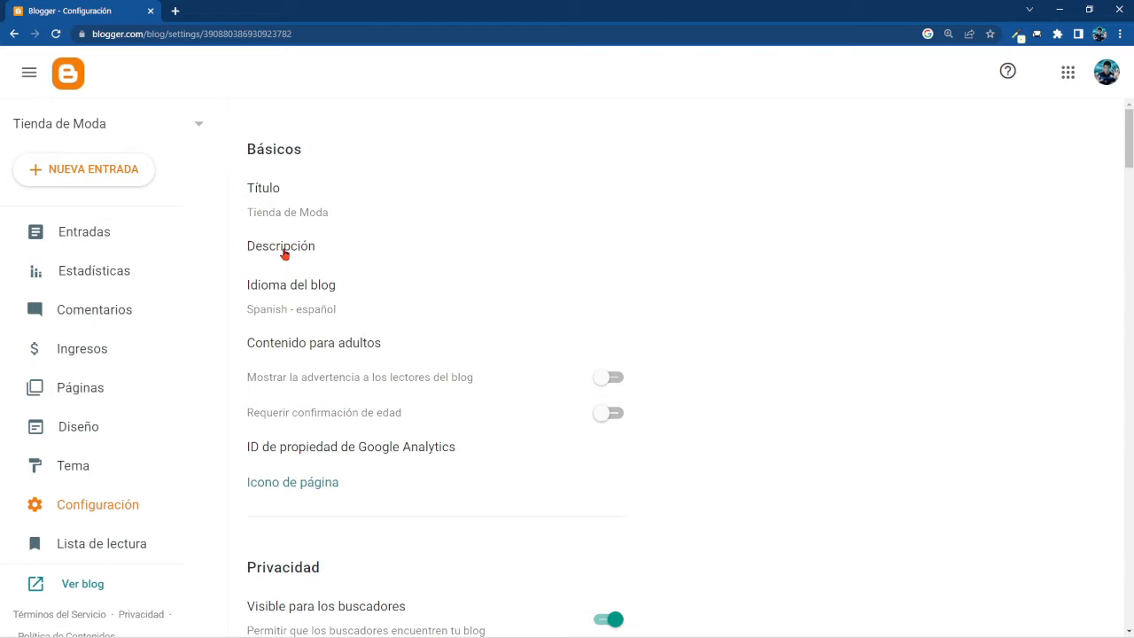
pyautogui.click(283, 252)
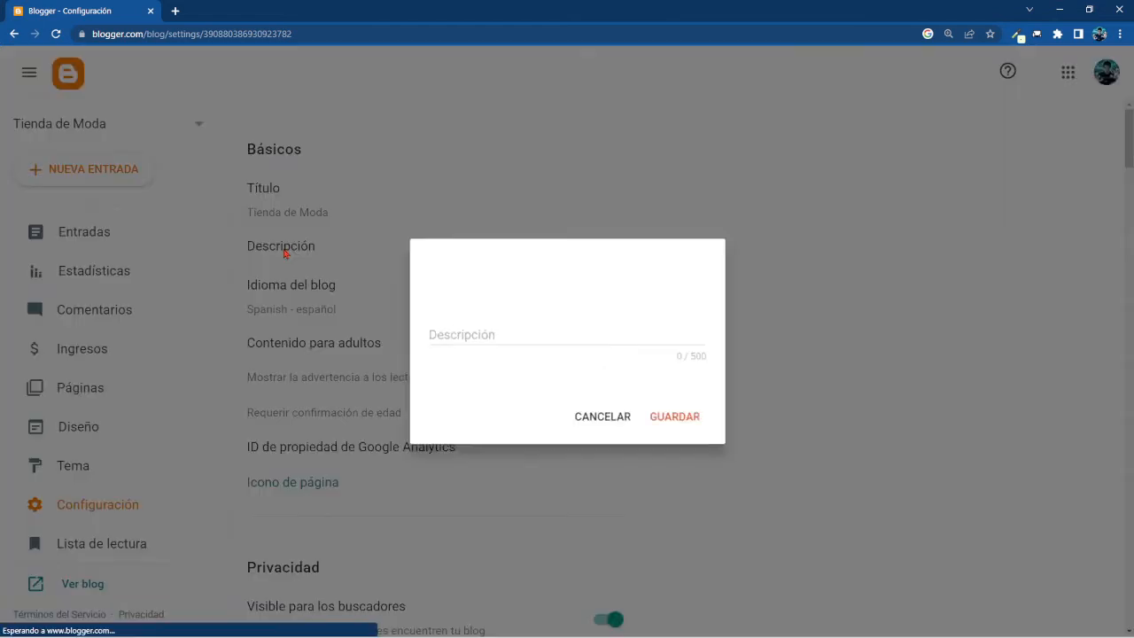
pyautogui.click(499, 334)
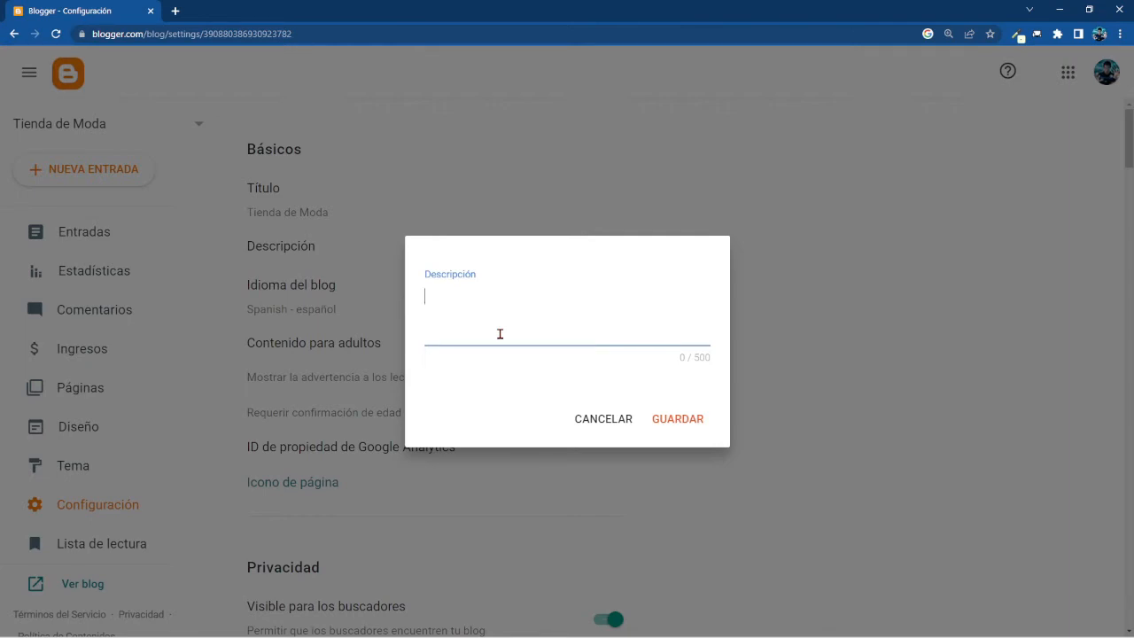
pyautogui.write('Tienda de moda')
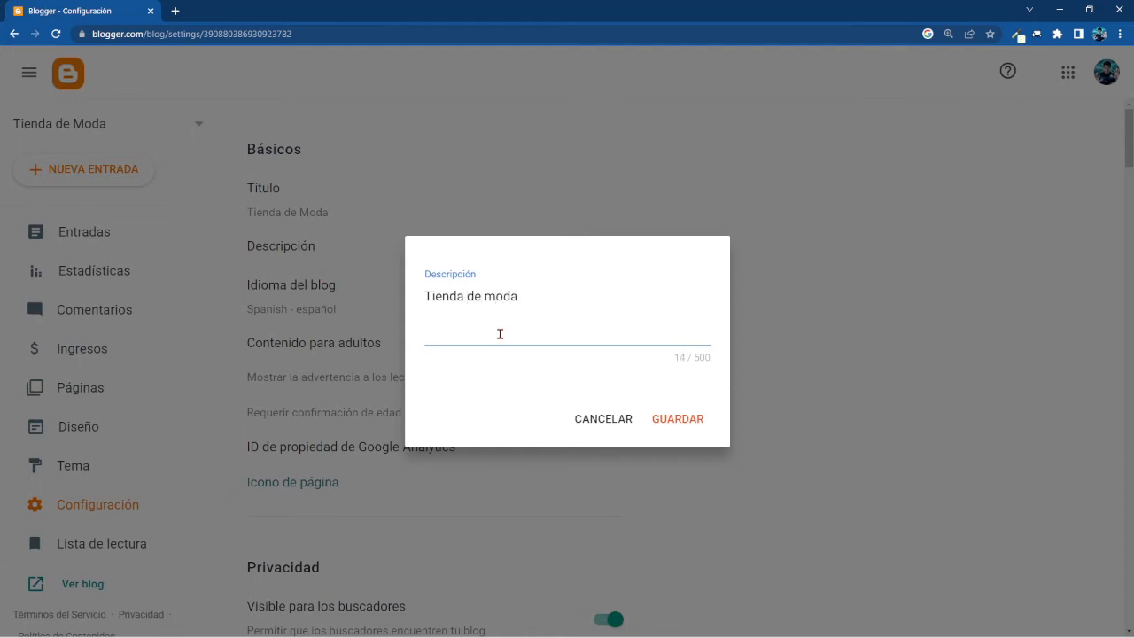
pyautogui.write(' deportiva')
pyautogui.write('para h')
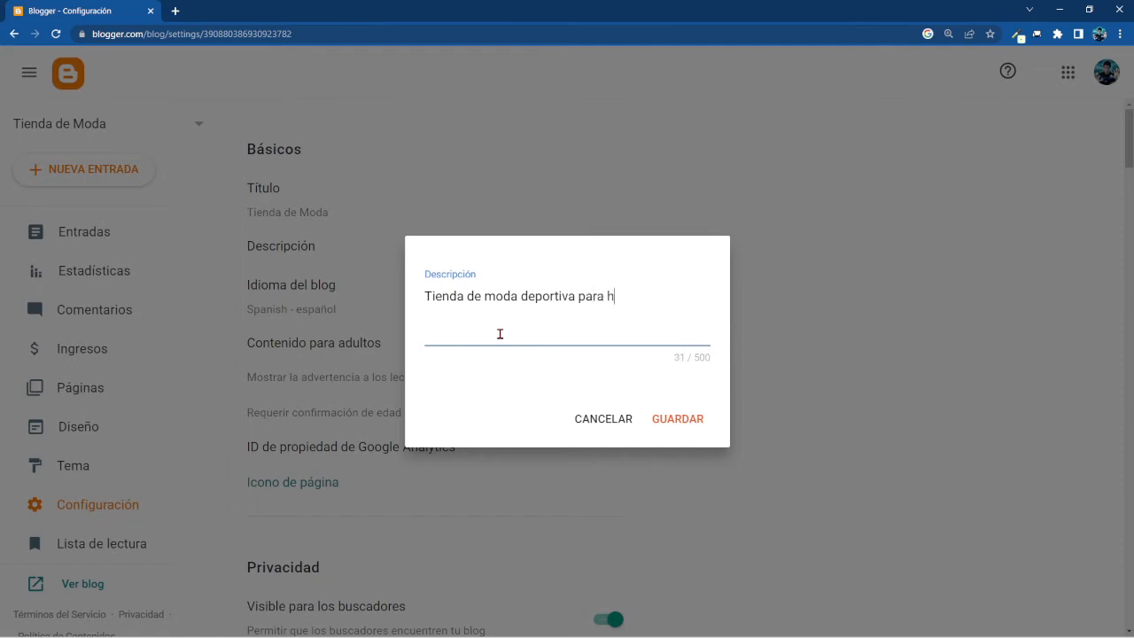
pyautogui.write('ombre y mujer')
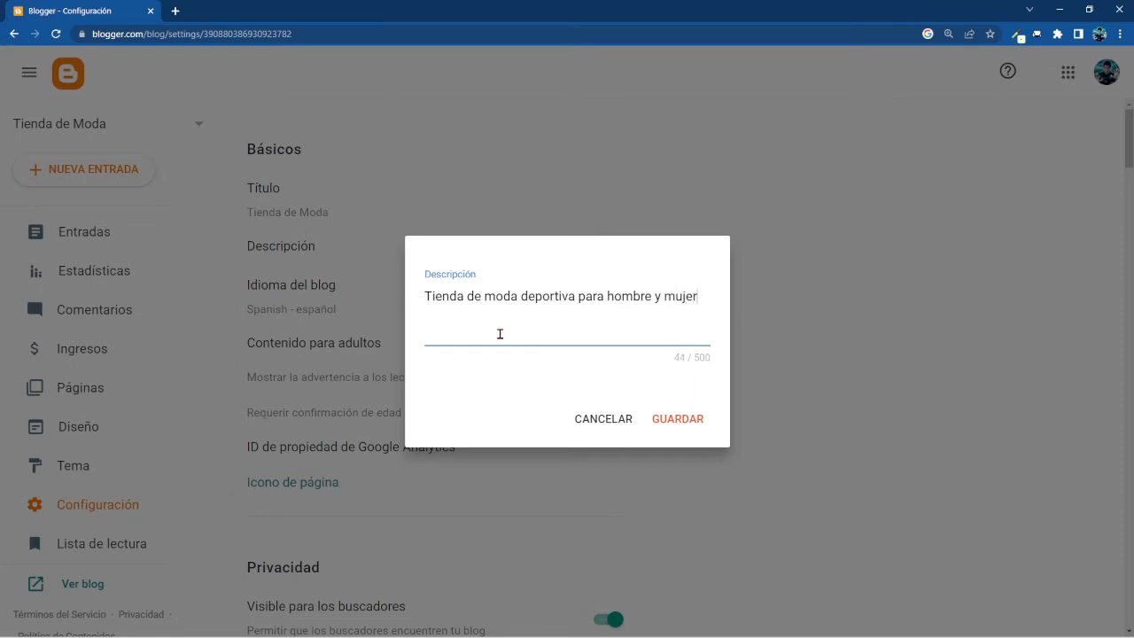
pyautogui.write('.')
pyautogui.click(674, 421)
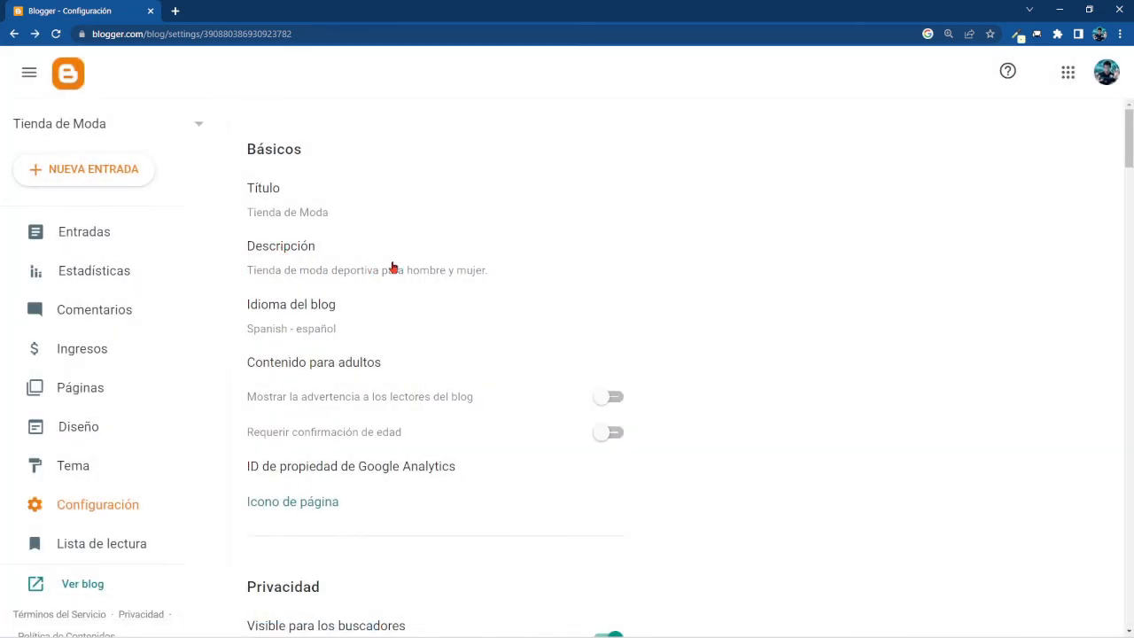
# Review the blog's adult content, search engine visibility, address, custom domain and HTTPS redirection settings.
pyautogui.scroll(-1, 421, 266)
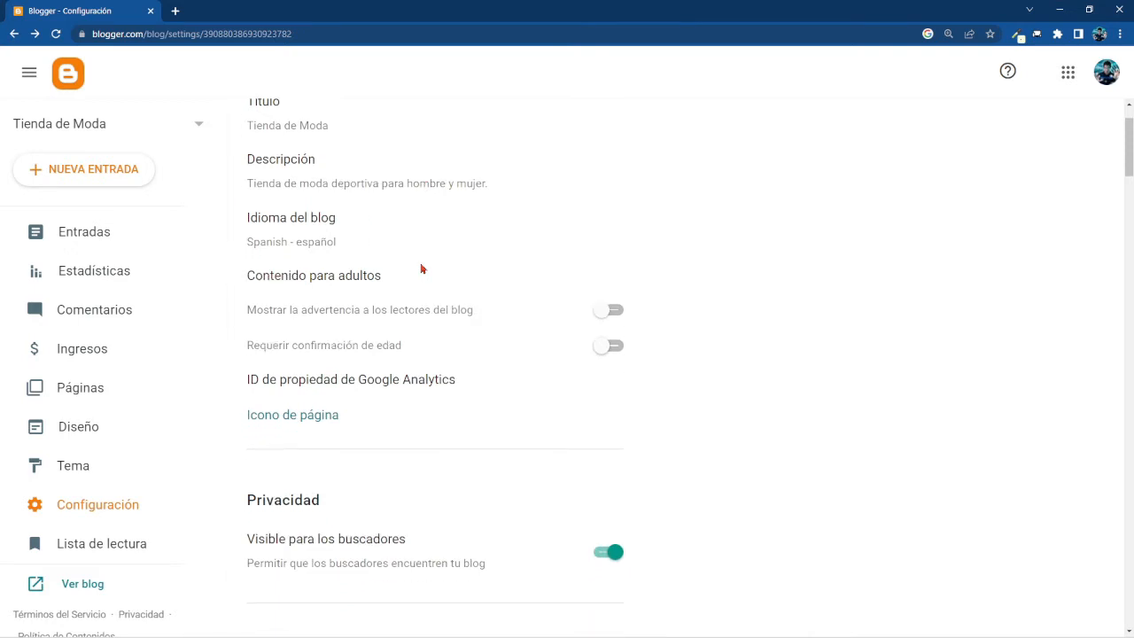
pyautogui.scroll(-1, 355, 248)
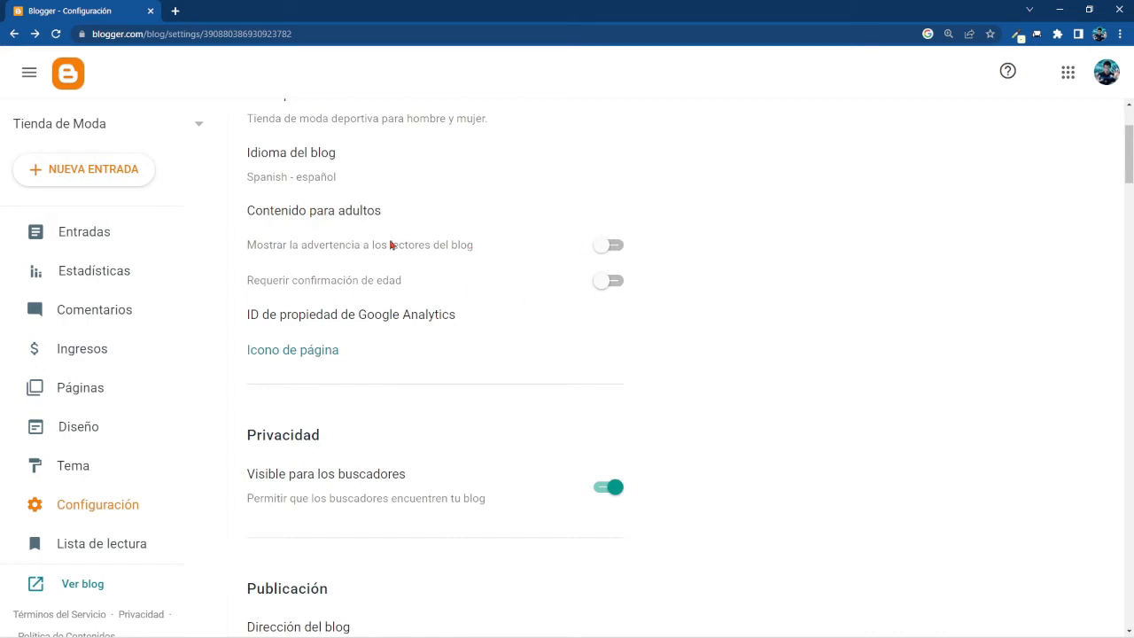
pyautogui.scroll(-1, 381, 261)
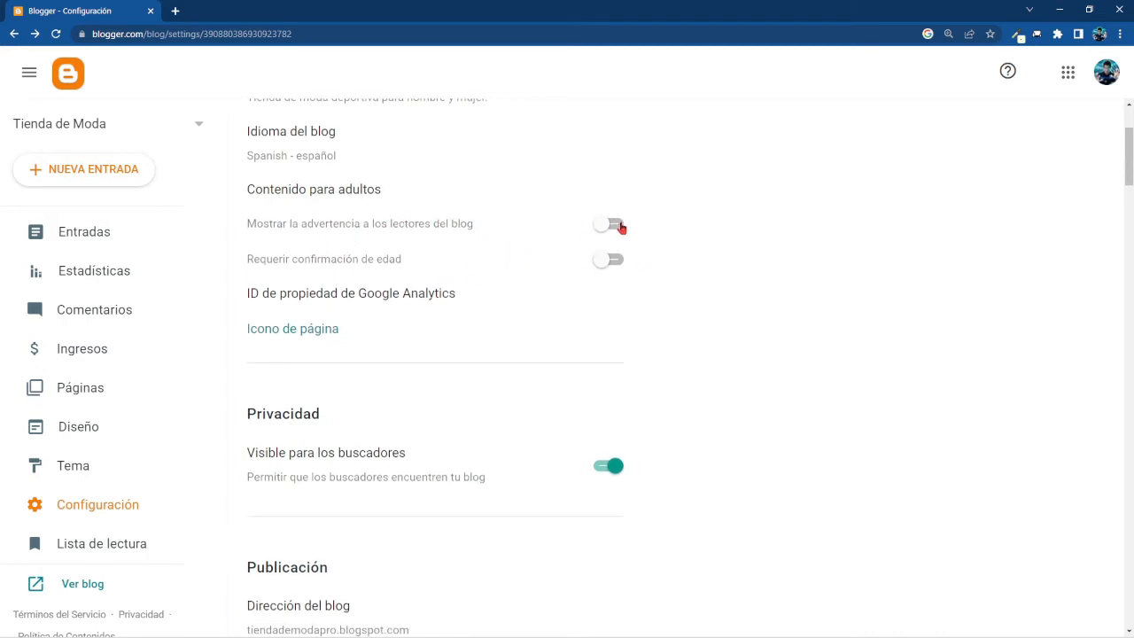
pyautogui.scroll(-3, 393, 317)
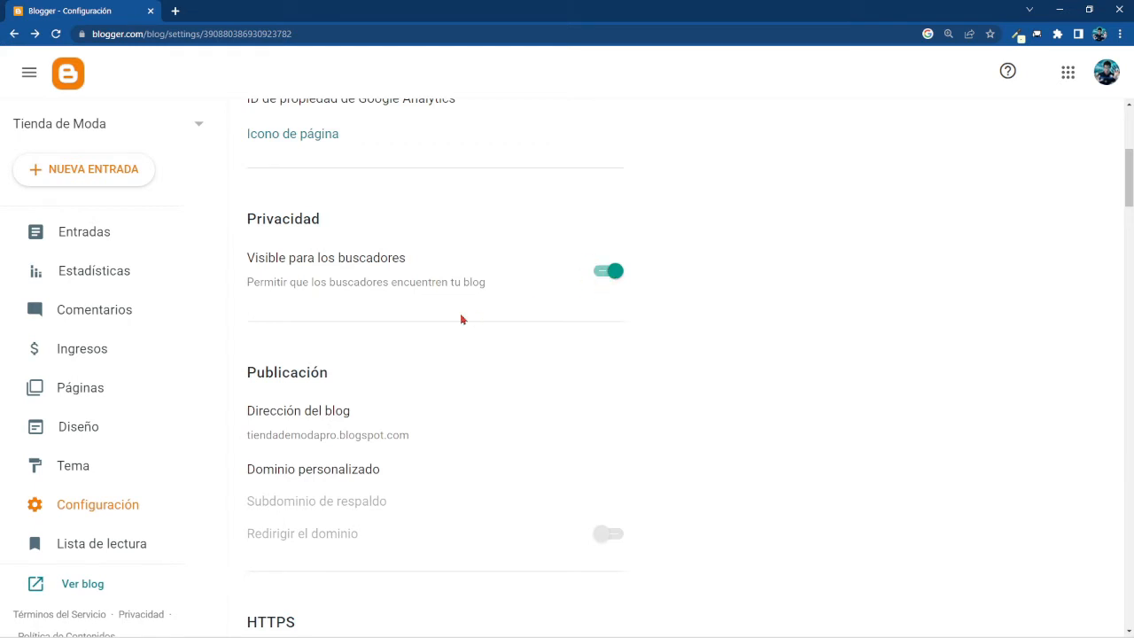
pyautogui.scroll(-1, 384, 355)
pyautogui.scroll(-2, 398, 342)
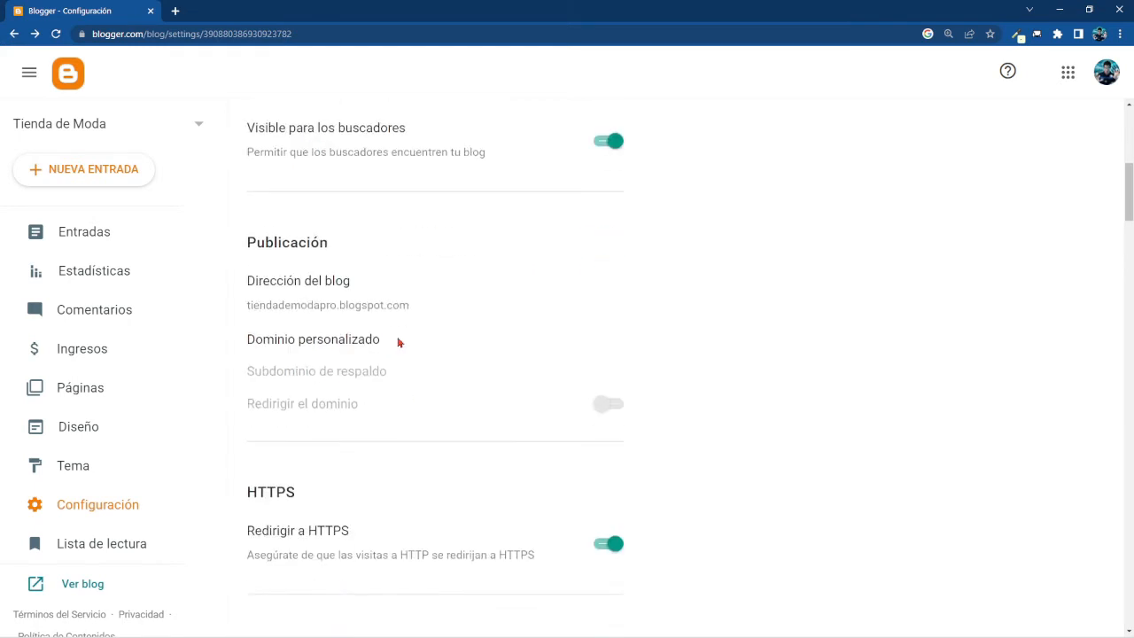
pyautogui.scroll(-1, 445, 325)
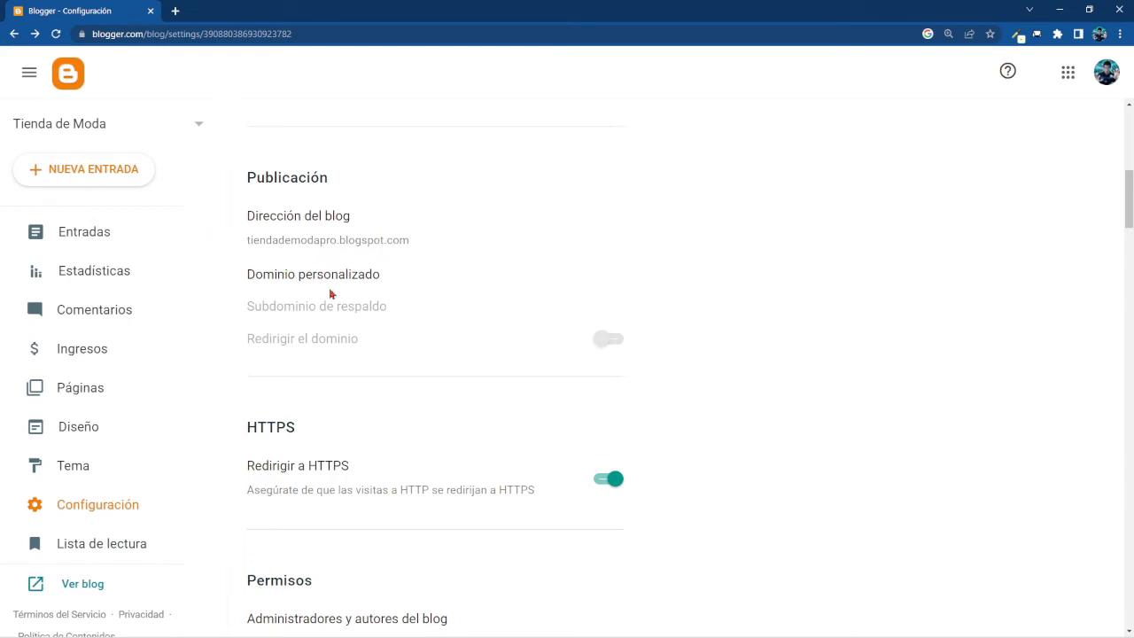
pyautogui.scroll(-3, 372, 317)
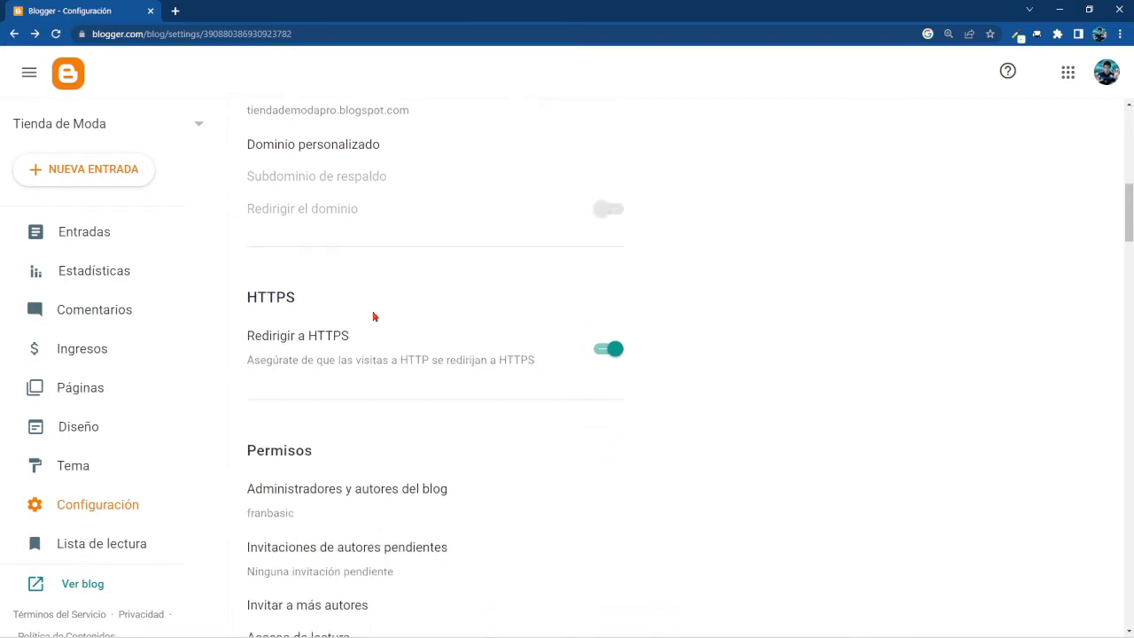
pyautogui.click(618, 269)
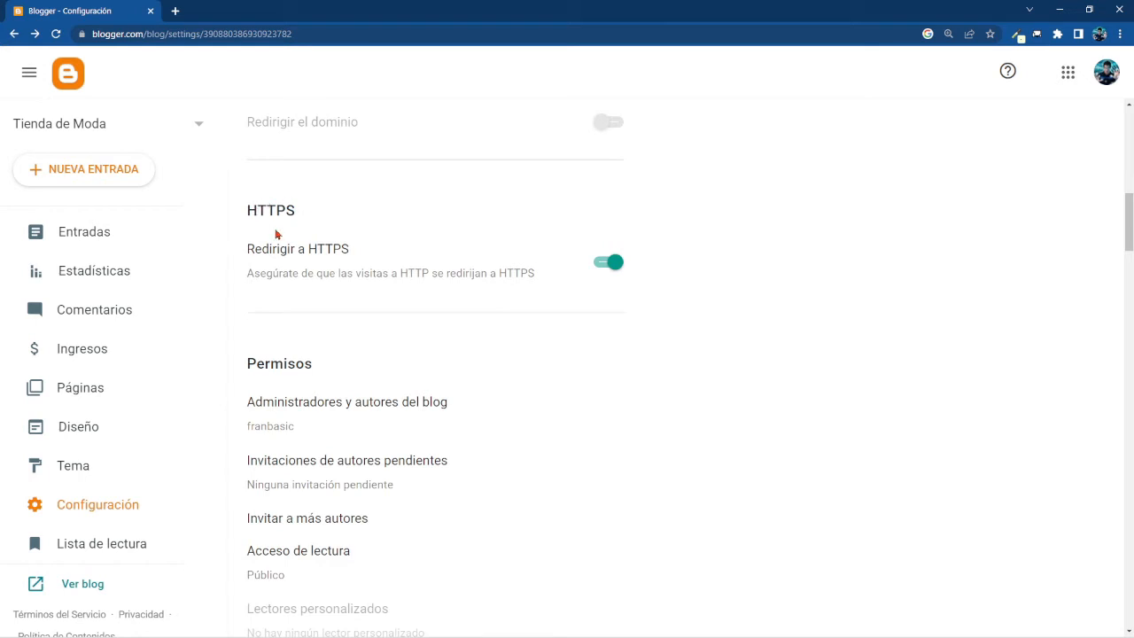
# View the list of blog administrators and authors in the permissions settings, then cancel without changes.
pyautogui.scroll(-3, 455, 322)
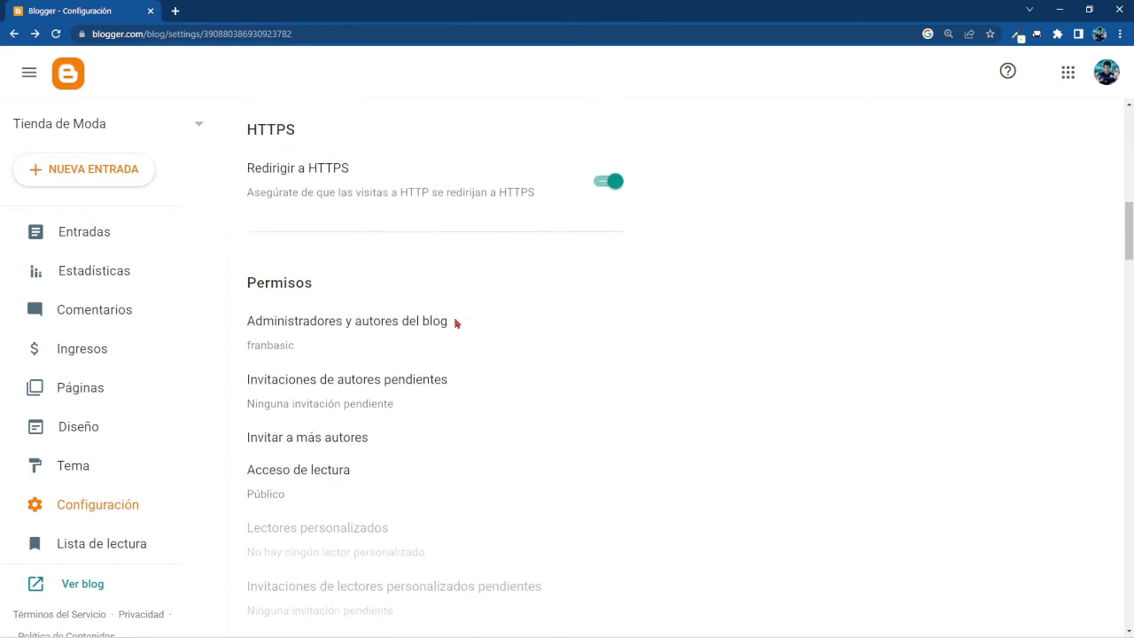
pyautogui.scroll(-1, 472, 322)
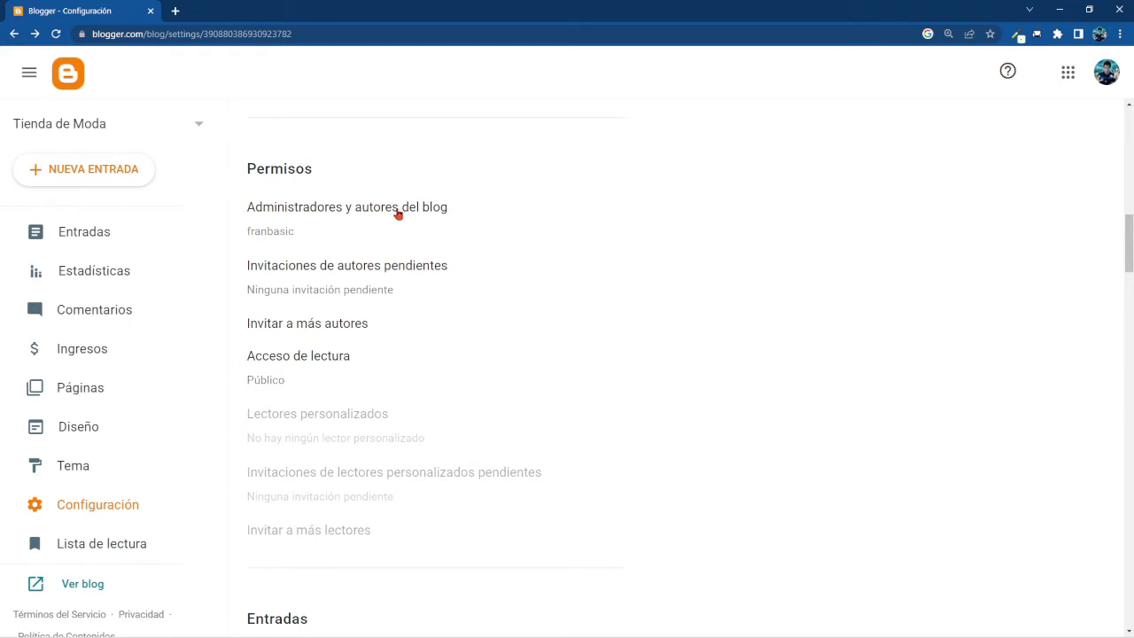
pyautogui.click(293, 213)
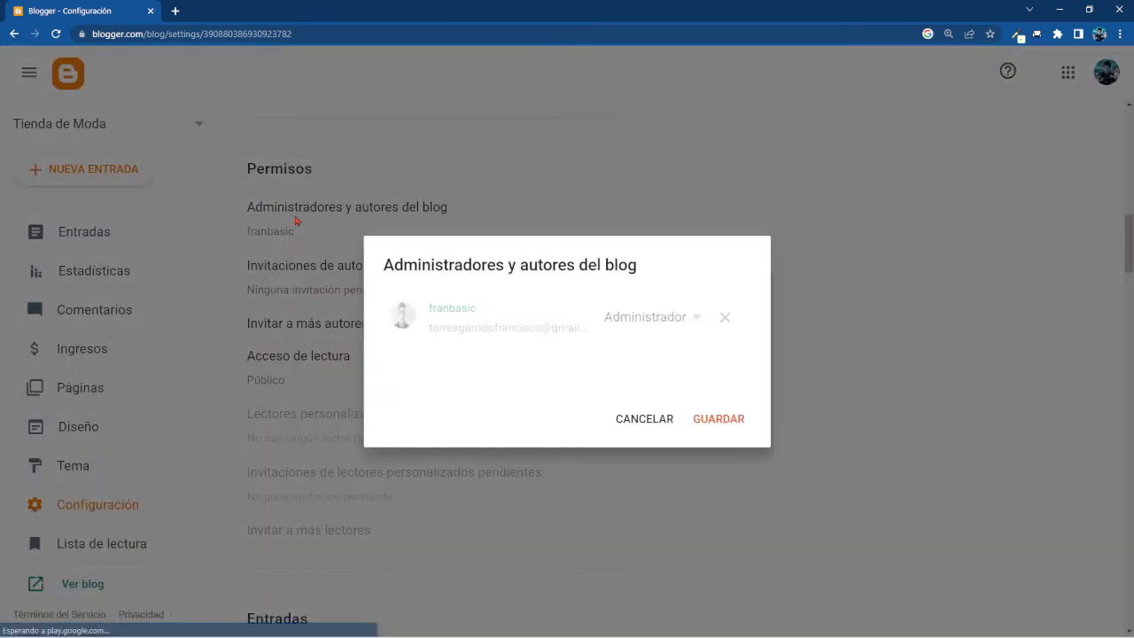
pyautogui.click(660, 420)
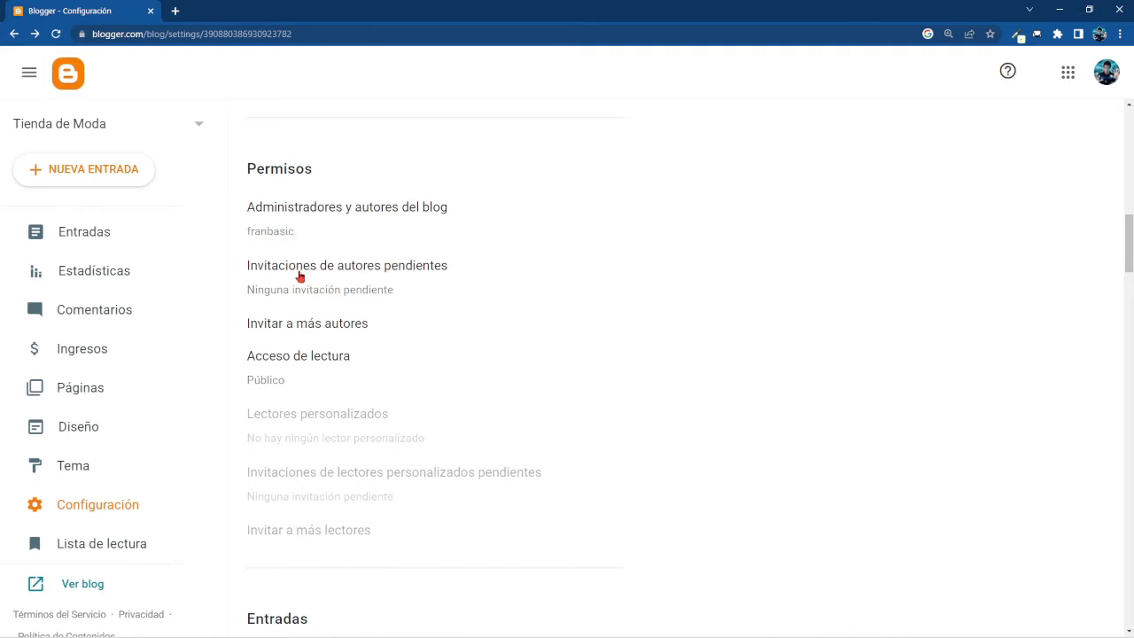
# Review the author invitation, reader access, post count, post template and image lightbox settings.
pyautogui.scroll(-1, 480, 406)
pyautogui.scroll(-1, 478, 404)
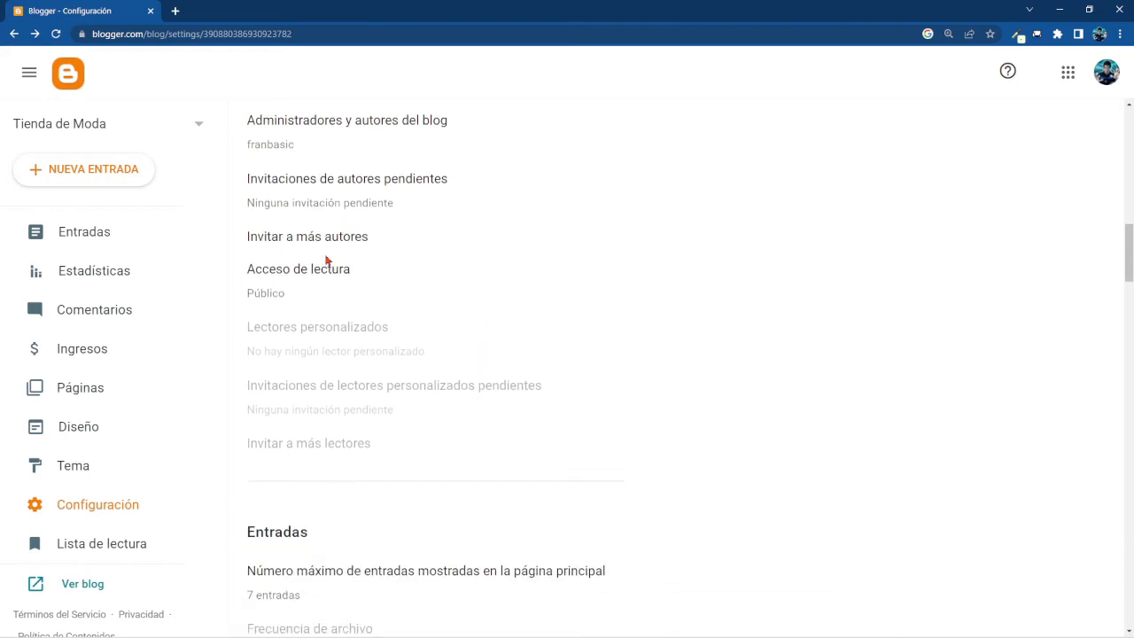
pyautogui.scroll(-2, 434, 365)
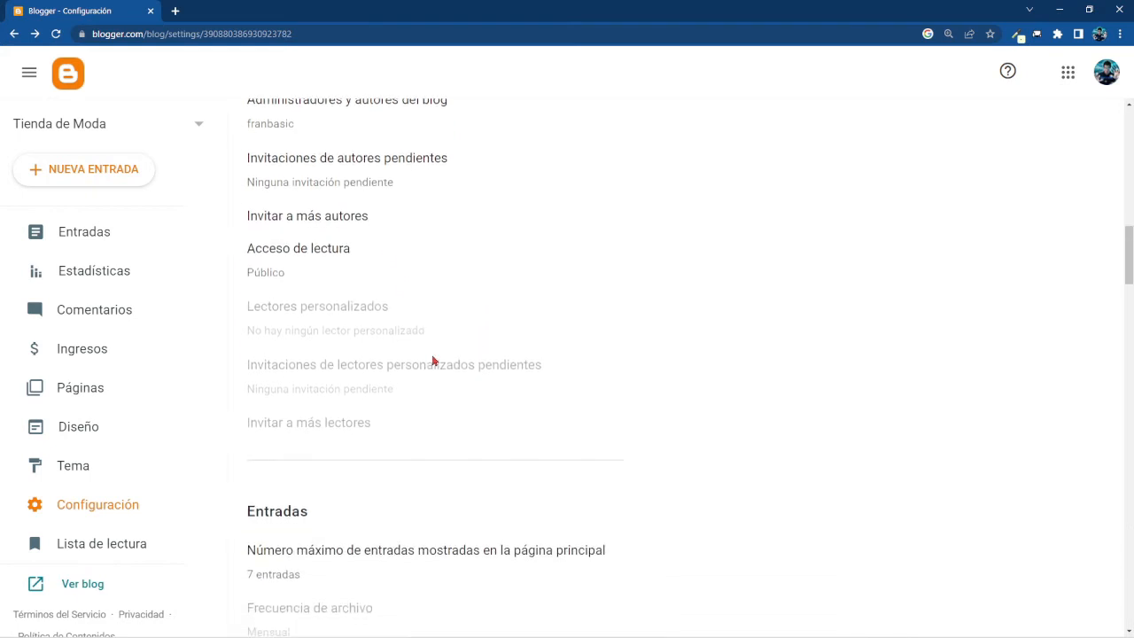
pyautogui.scroll(-2, 431, 360)
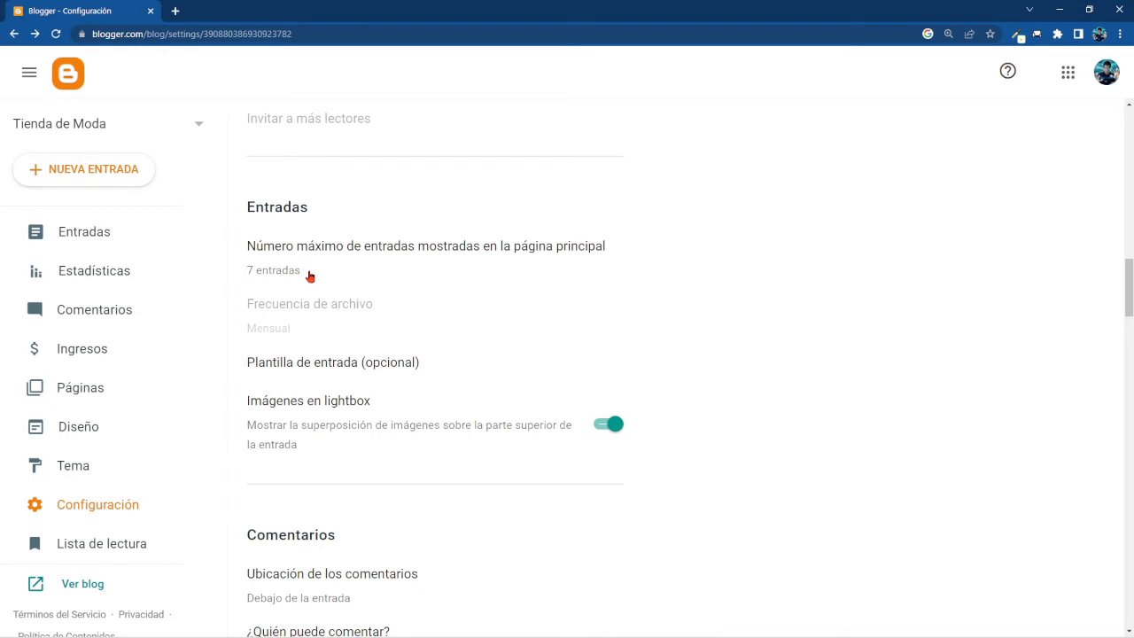
pyautogui.scroll(-2, 321, 294)
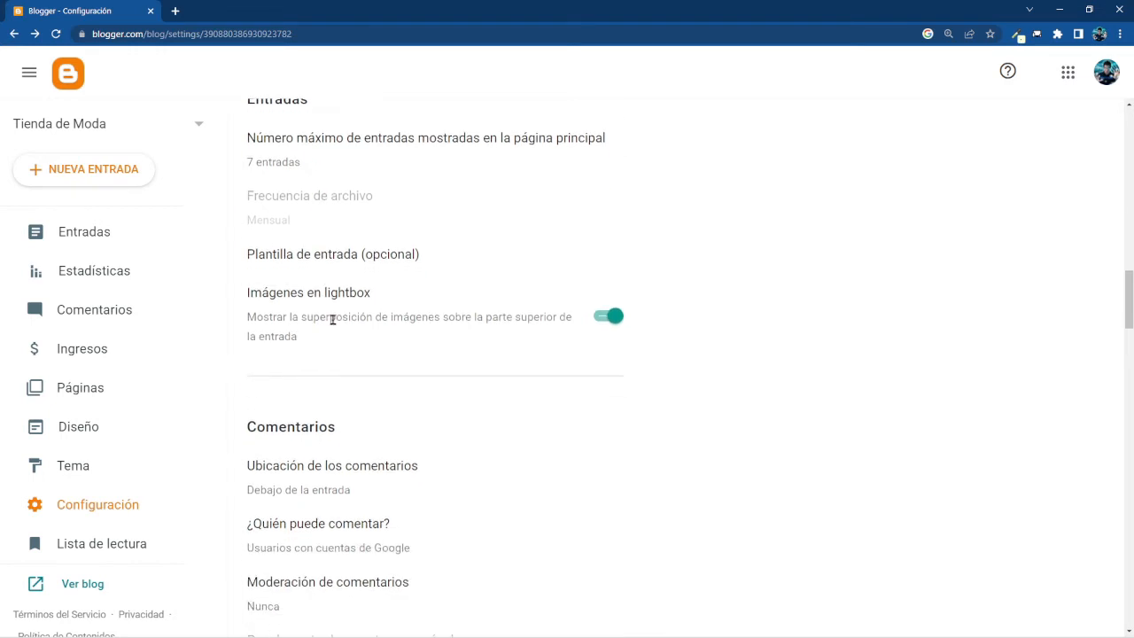
pyautogui.scroll(-1, 332, 319)
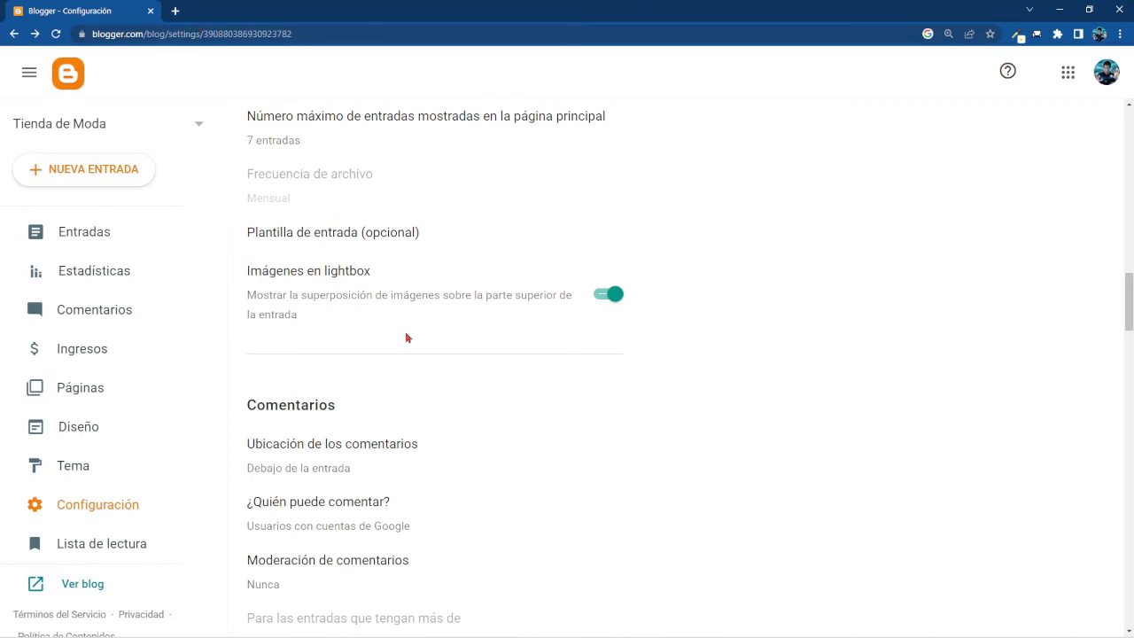
pyautogui.scroll(-1, 406, 337)
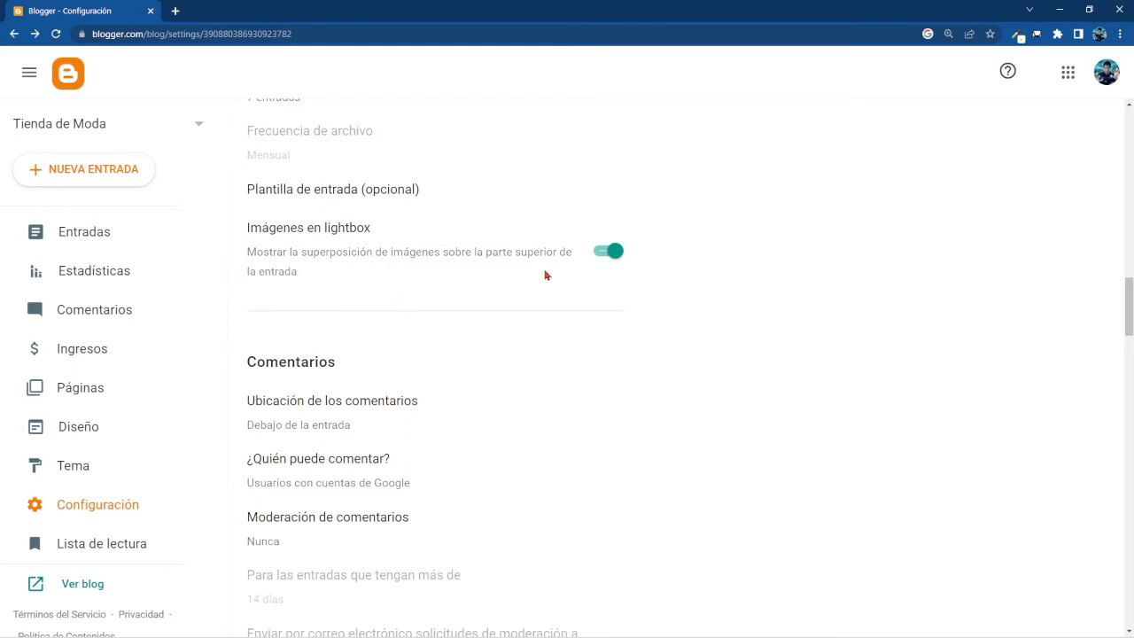
# View the available options for the comment location and cancel without changing it.
pyautogui.scroll(-2, 499, 354)
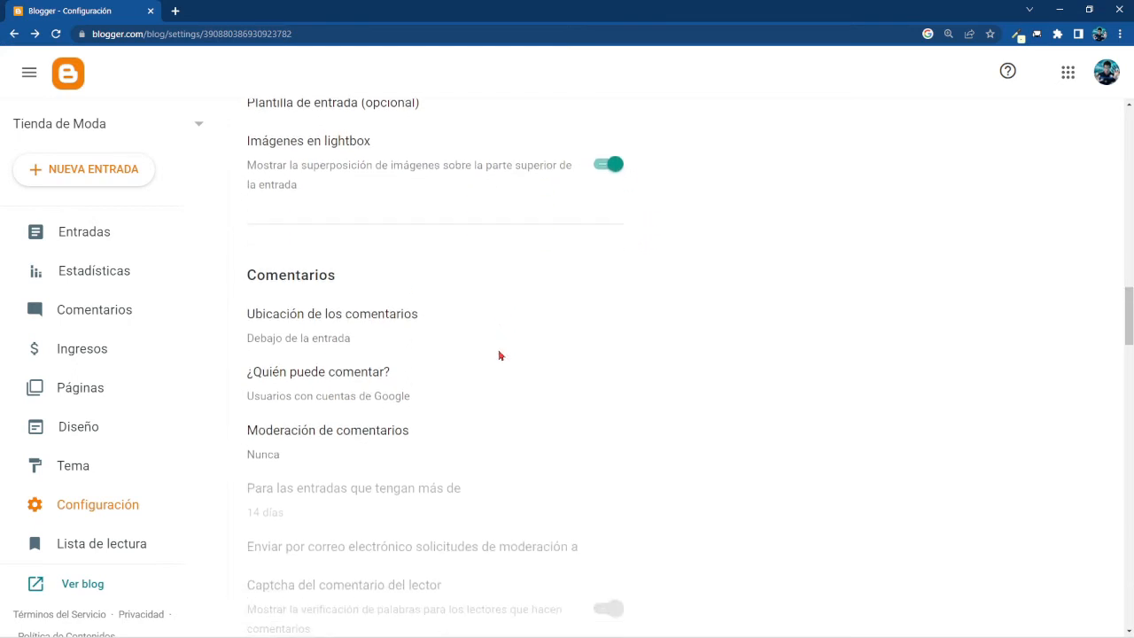
pyautogui.scroll(-2, 498, 355)
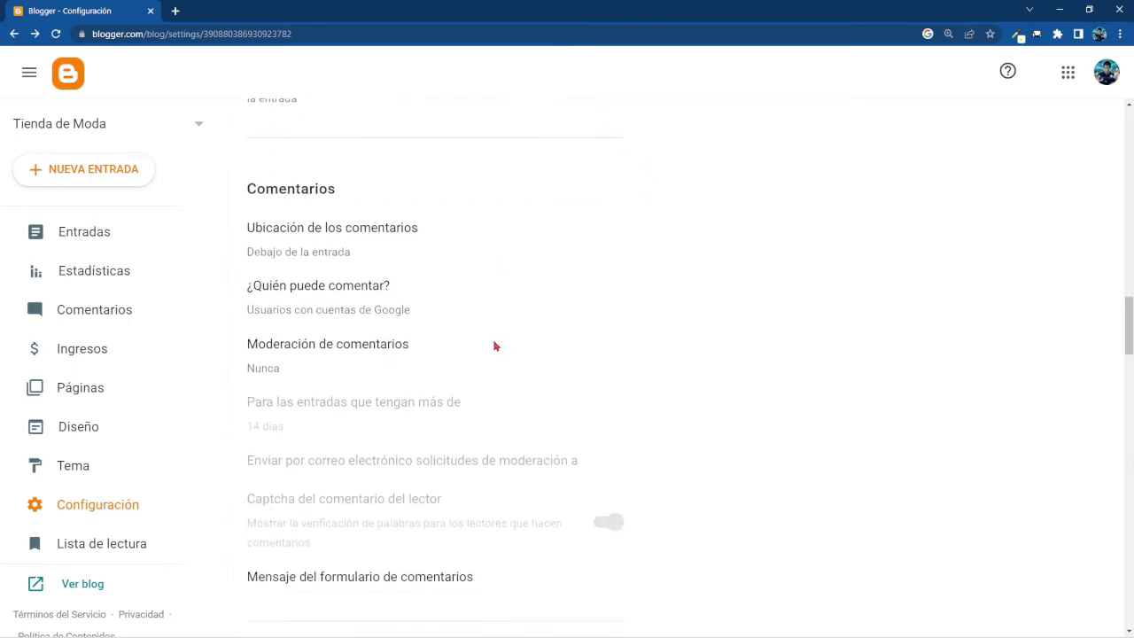
pyautogui.click(355, 237)
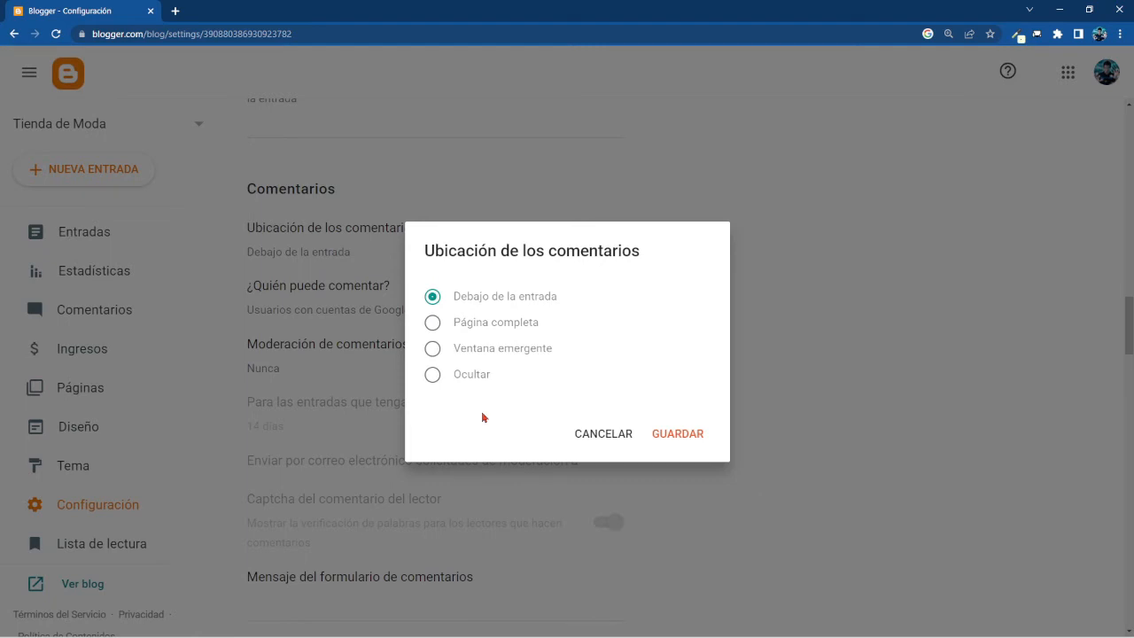
pyautogui.click(600, 440)
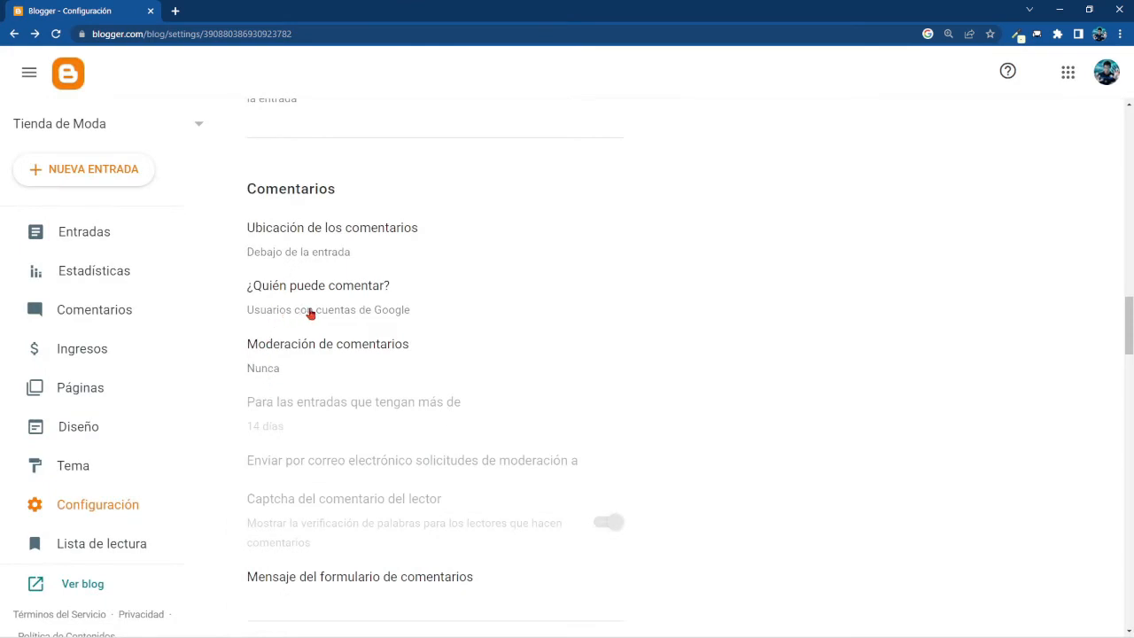
# Set who can comment to "Cualquiera (incluidos anónimos)" and save the setting.
pyautogui.click(337, 303)
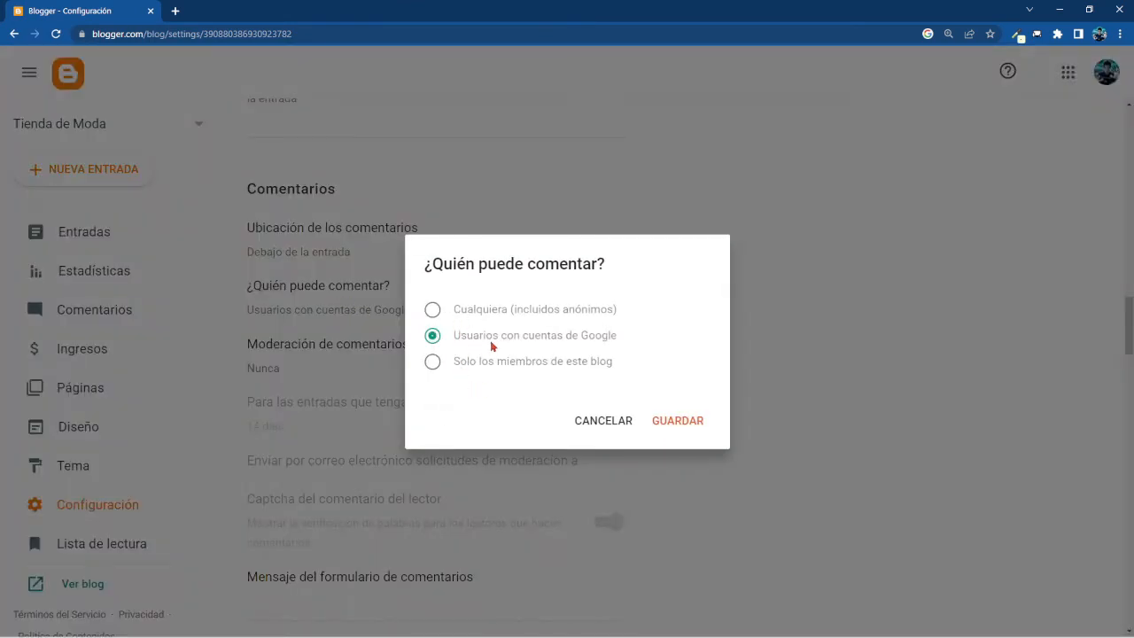
pyautogui.click(435, 312)
pyautogui.click(675, 421)
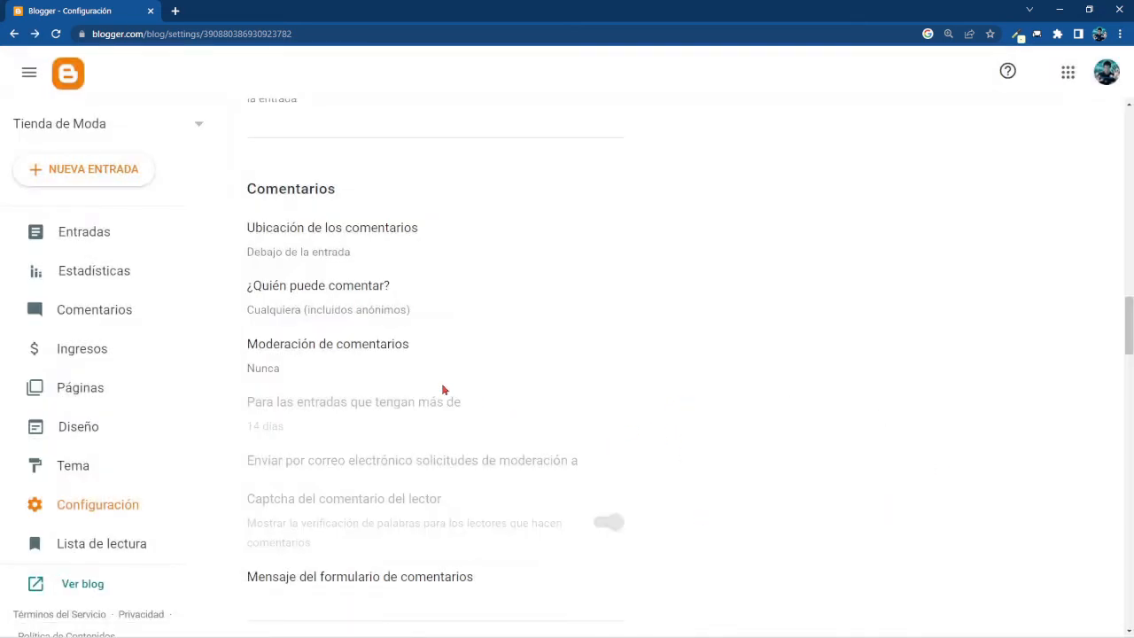
# View the comment moderation options and cancel without changing them.
pyautogui.scroll(-1, 444, 390)
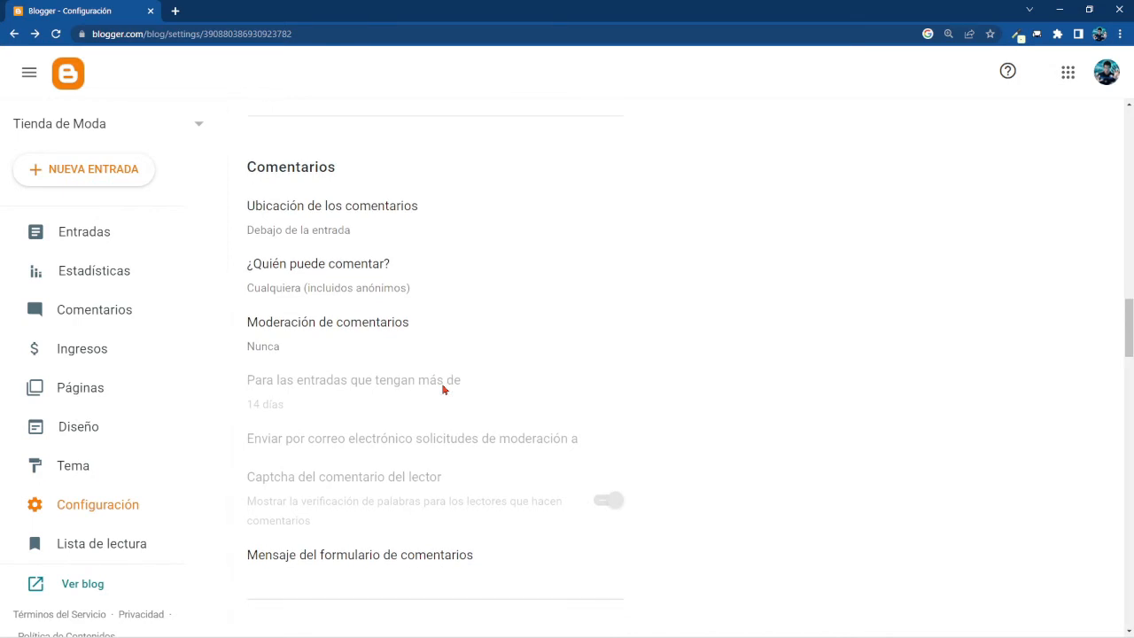
pyautogui.click(355, 328)
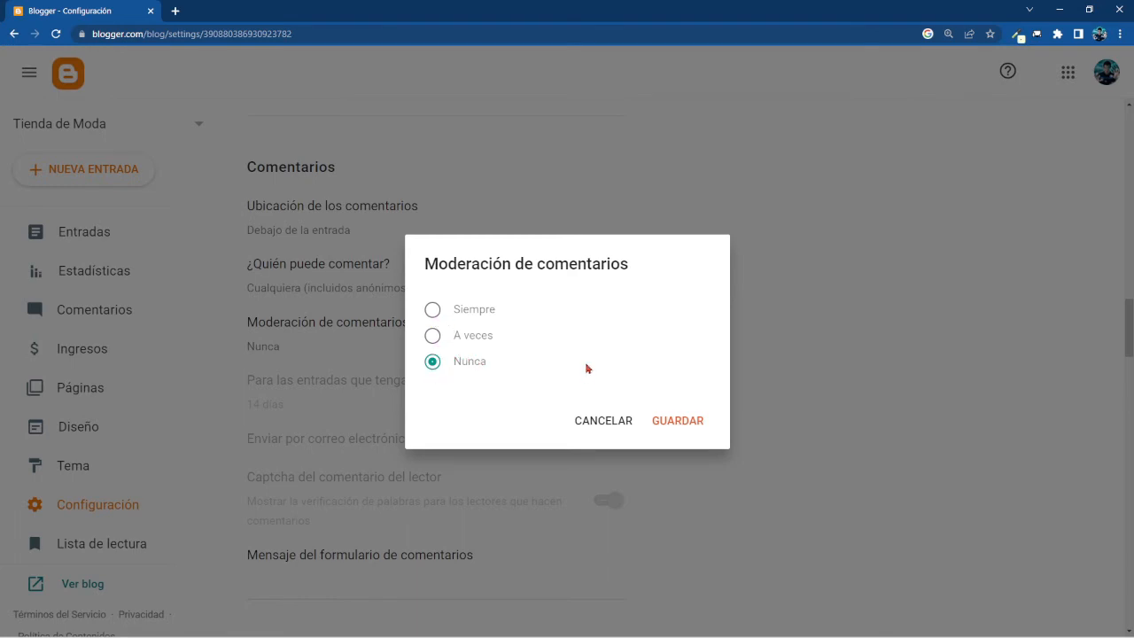
pyautogui.click(598, 422)
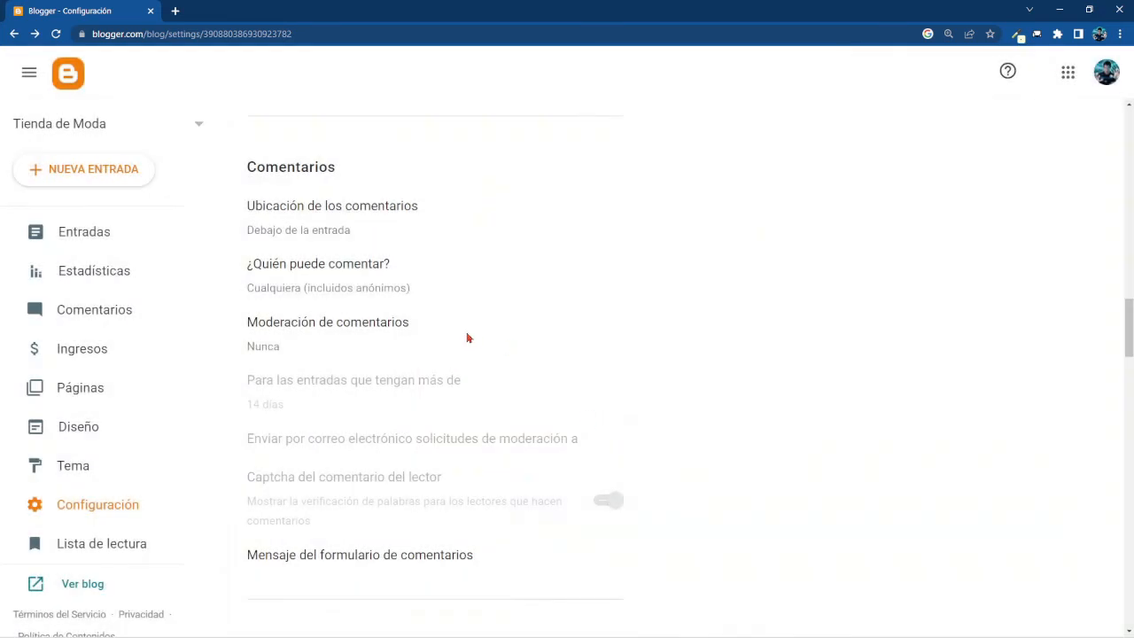
# Examine the email posting and notification settings, continuing to the time zone and date format settings.
pyautogui.scroll(-3, 464, 347)
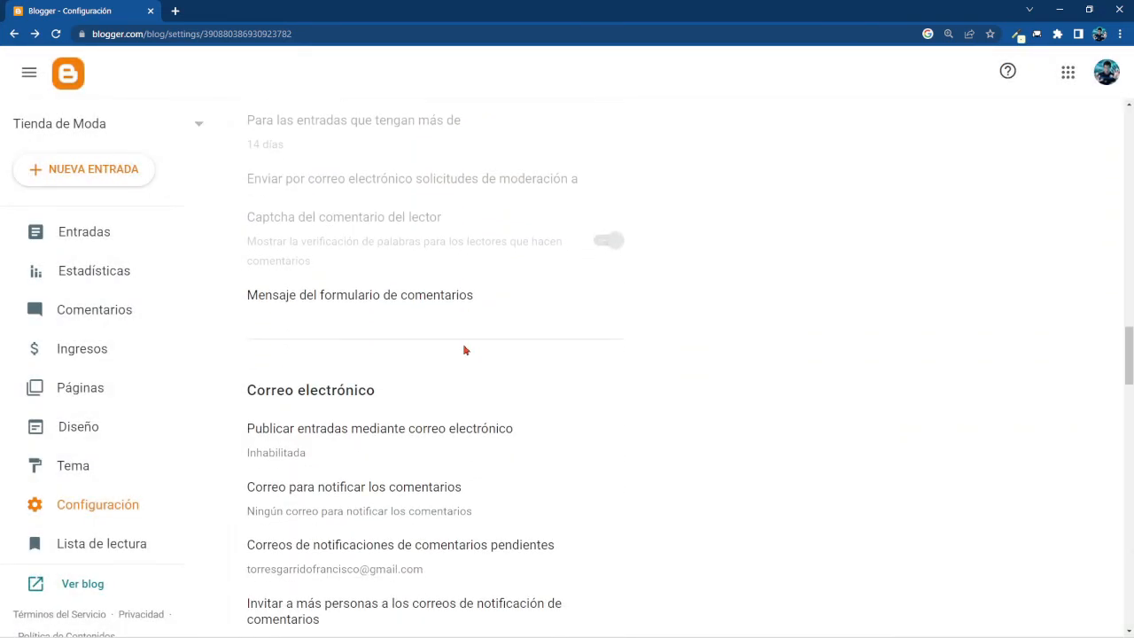
pyautogui.scroll(-2, 464, 350)
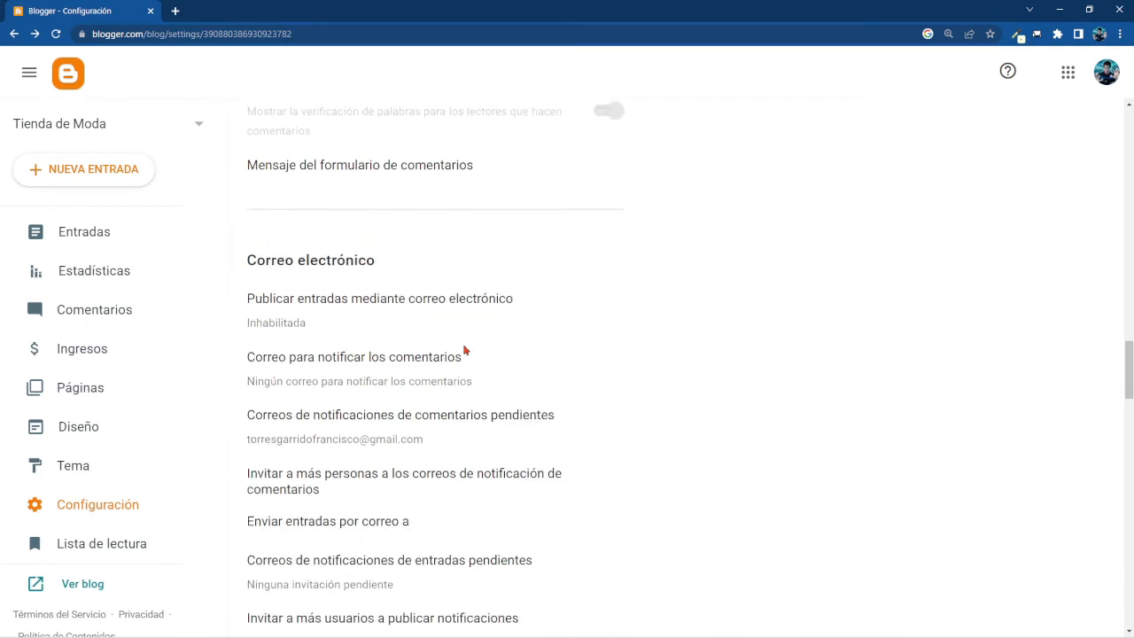
pyautogui.scroll(-1, 464, 350)
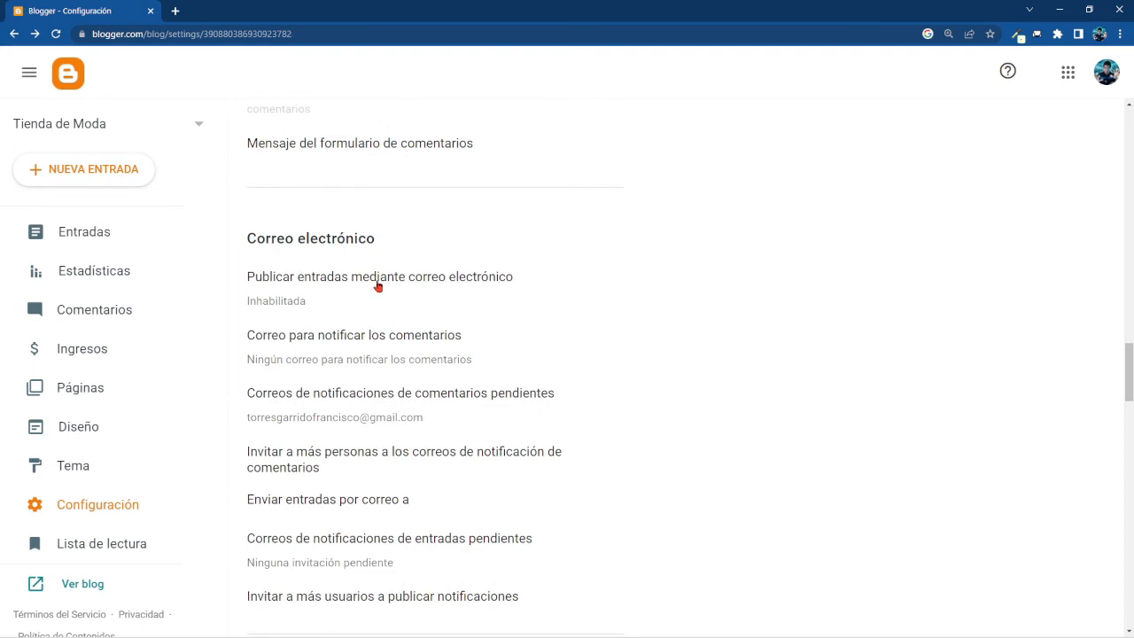
pyautogui.scroll(-2, 453, 334)
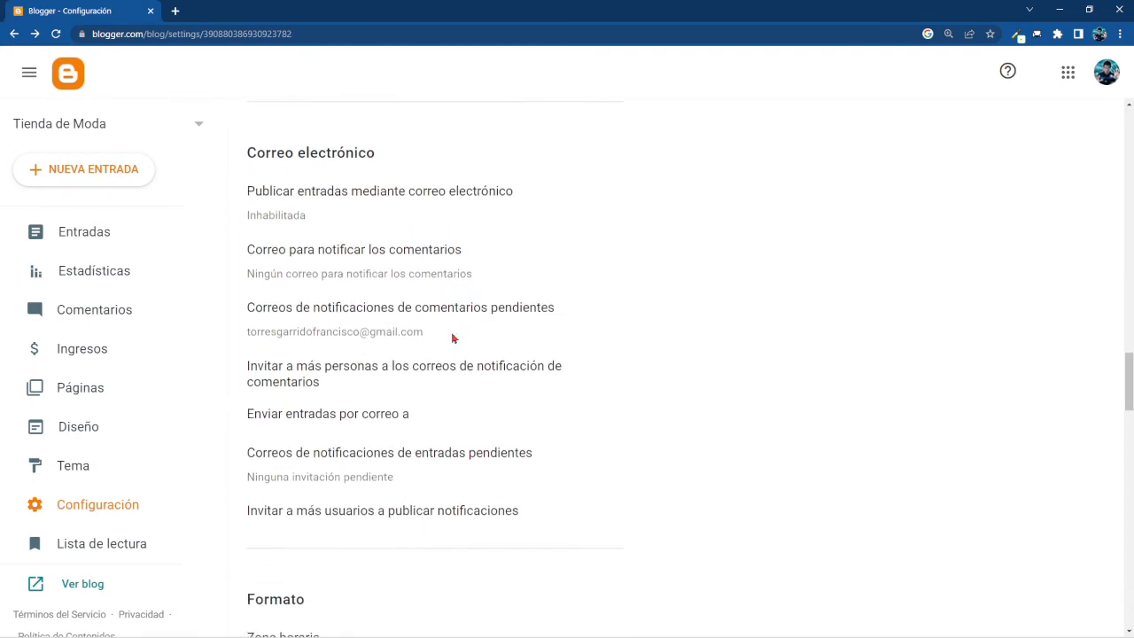
pyautogui.scroll(-1, 453, 337)
pyautogui.scroll(-2, 453, 338)
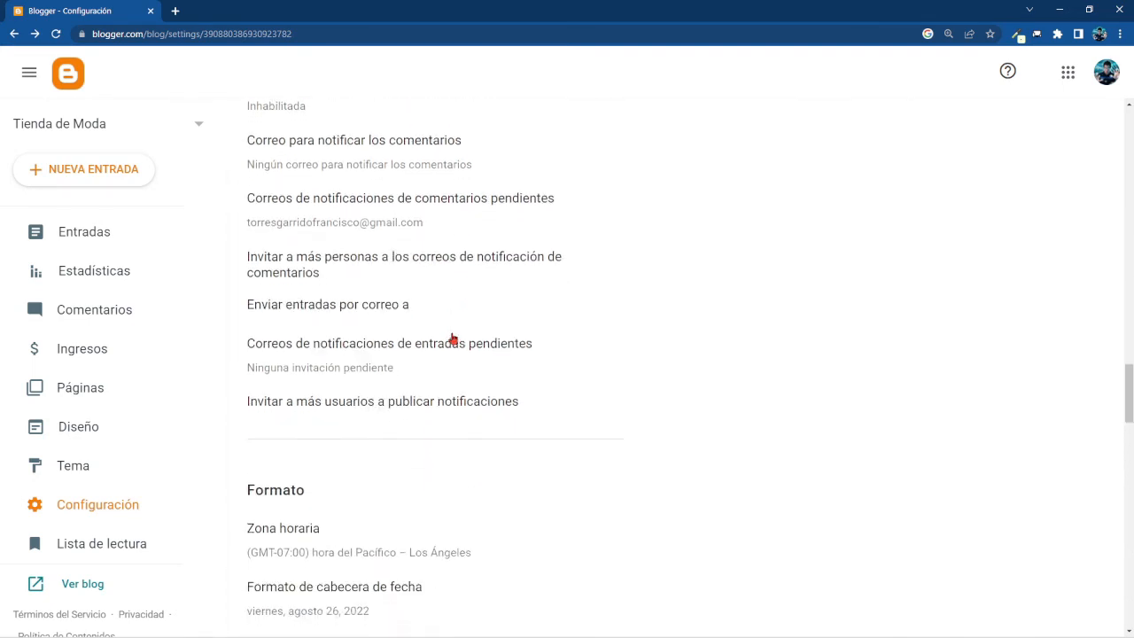
pyautogui.scroll(-3, 453, 339)
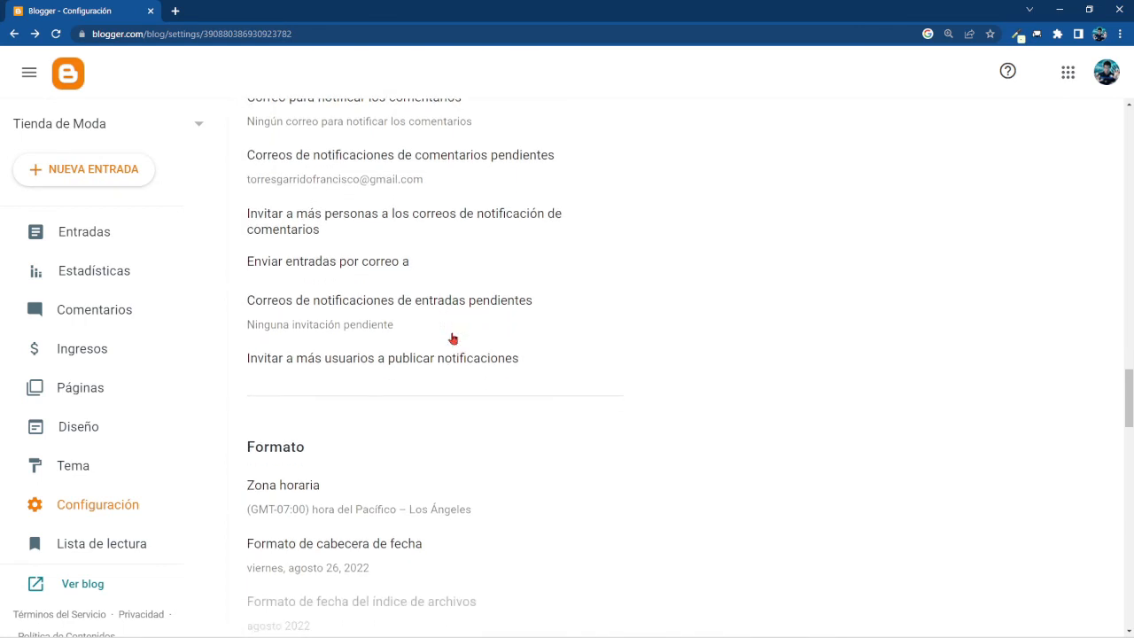
pyautogui.scroll(5, 400, 247)
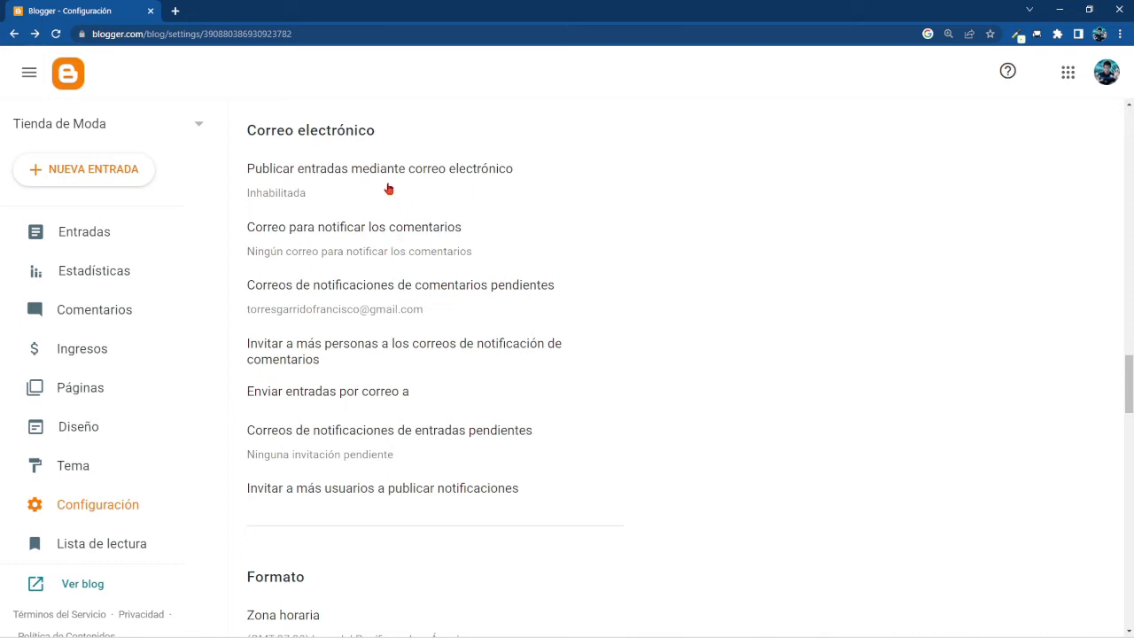
pyautogui.scroll(-3, 359, 381)
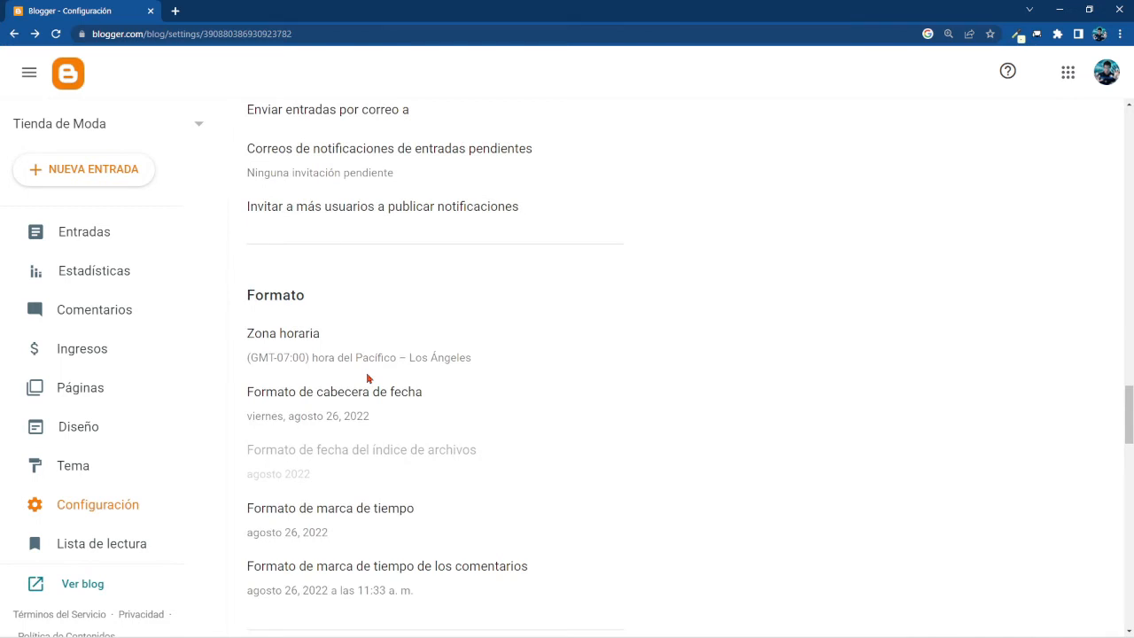
# Set the blog's time zone to "(GMT+02:00) hora de Europa central – Madrid" and save it.
pyautogui.scroll(-1, 368, 378)
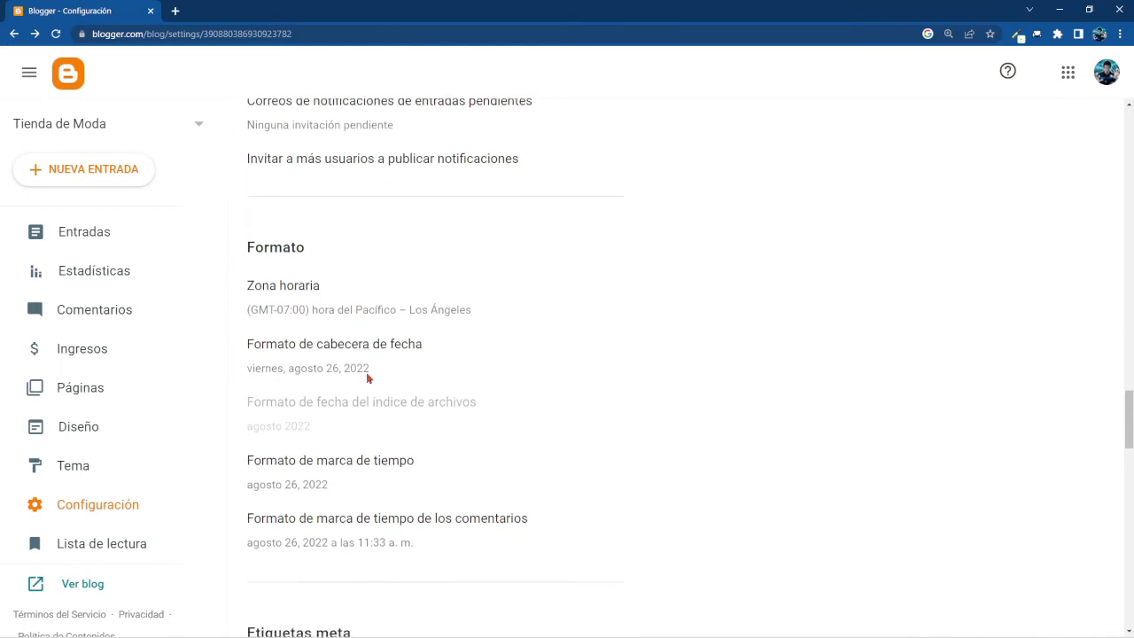
pyautogui.click(392, 274)
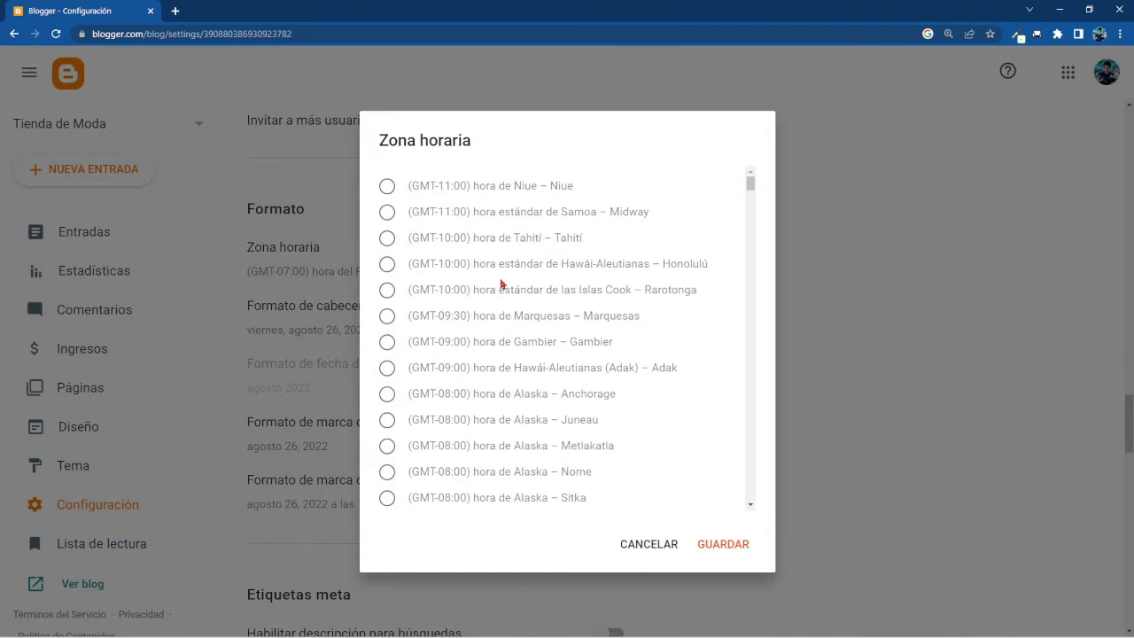
pyautogui.scroll(-20, 516, 274)
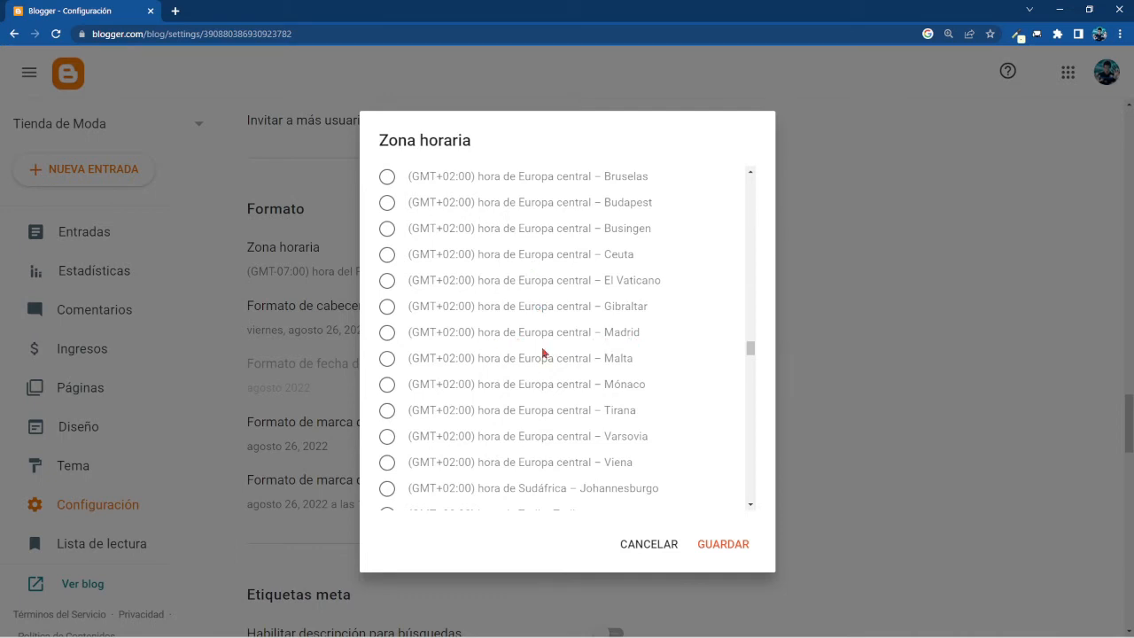
pyautogui.click(387, 334)
pyautogui.click(717, 548)
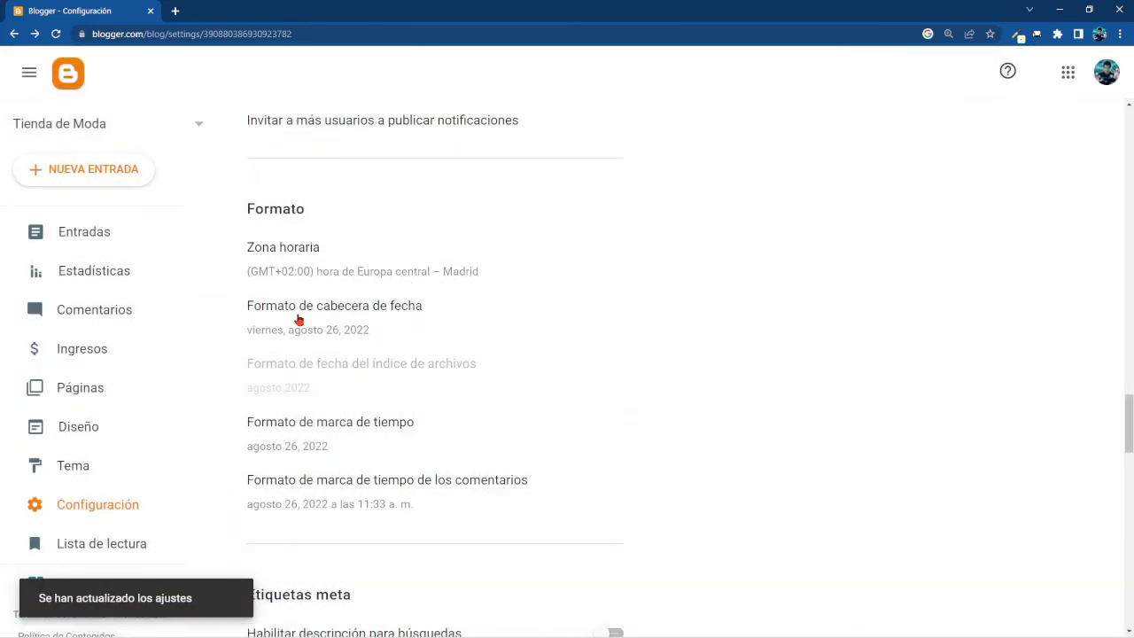
# Set the date header format to "26 agosto 2022" and save the setting.
pyautogui.scroll(-1, 372, 379)
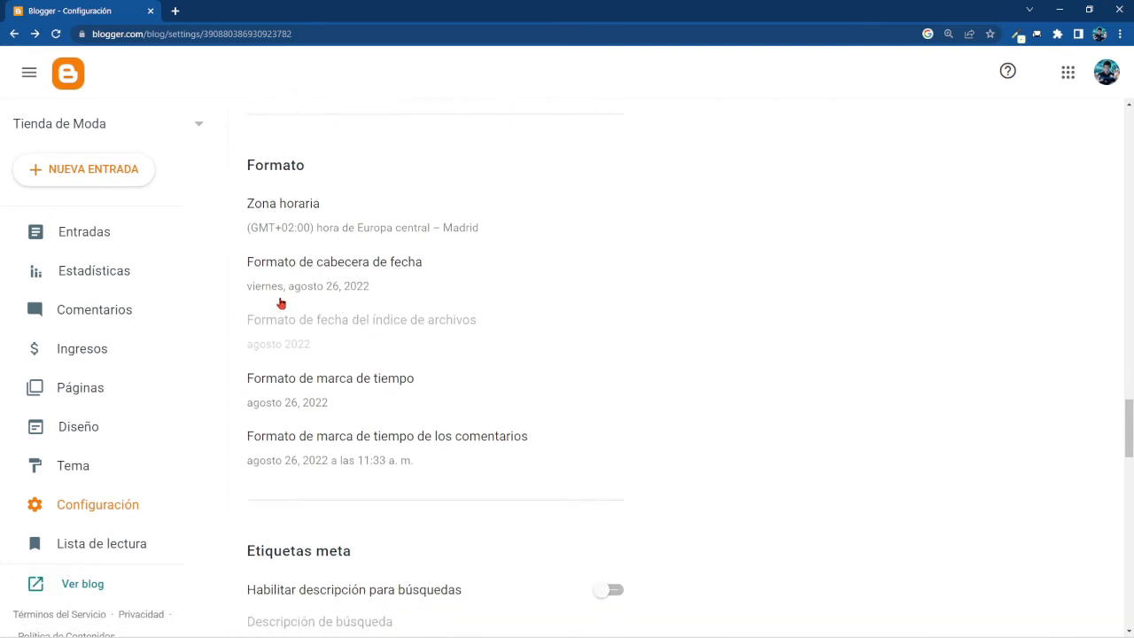
pyautogui.click(373, 283)
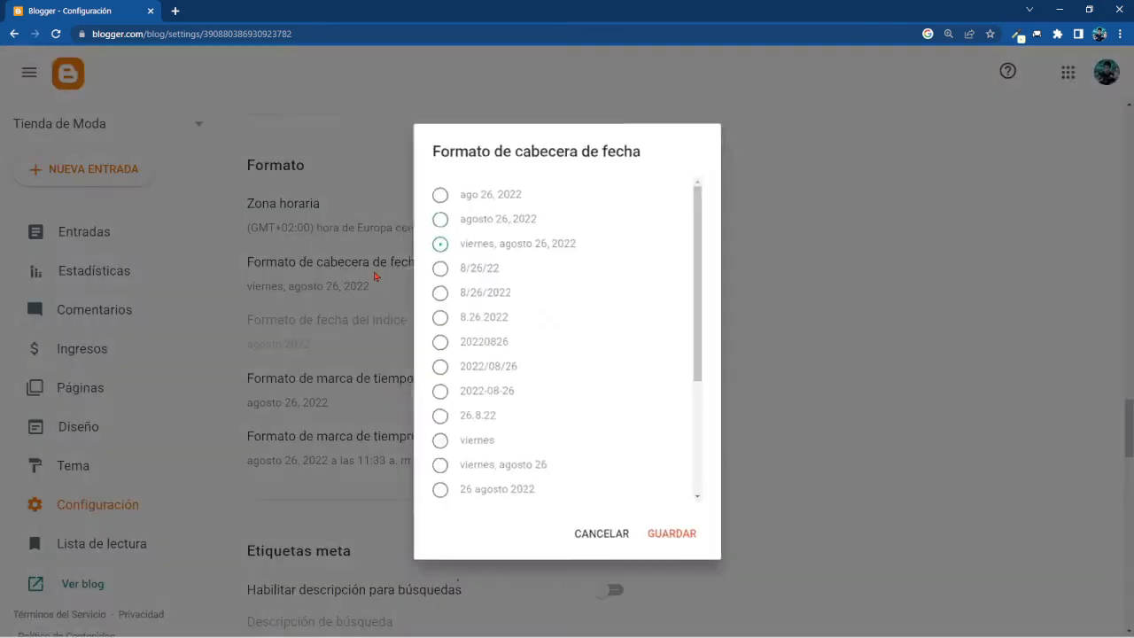
pyautogui.scroll(-1, 549, 344)
pyautogui.scroll(-1, 556, 346)
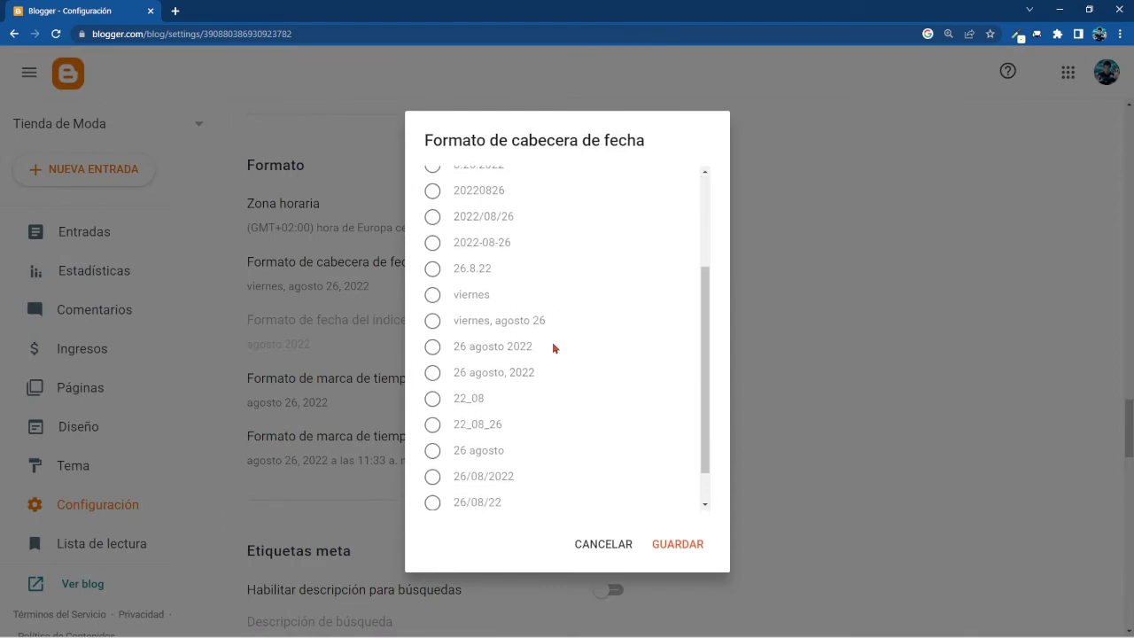
pyautogui.scroll(-1, 553, 346)
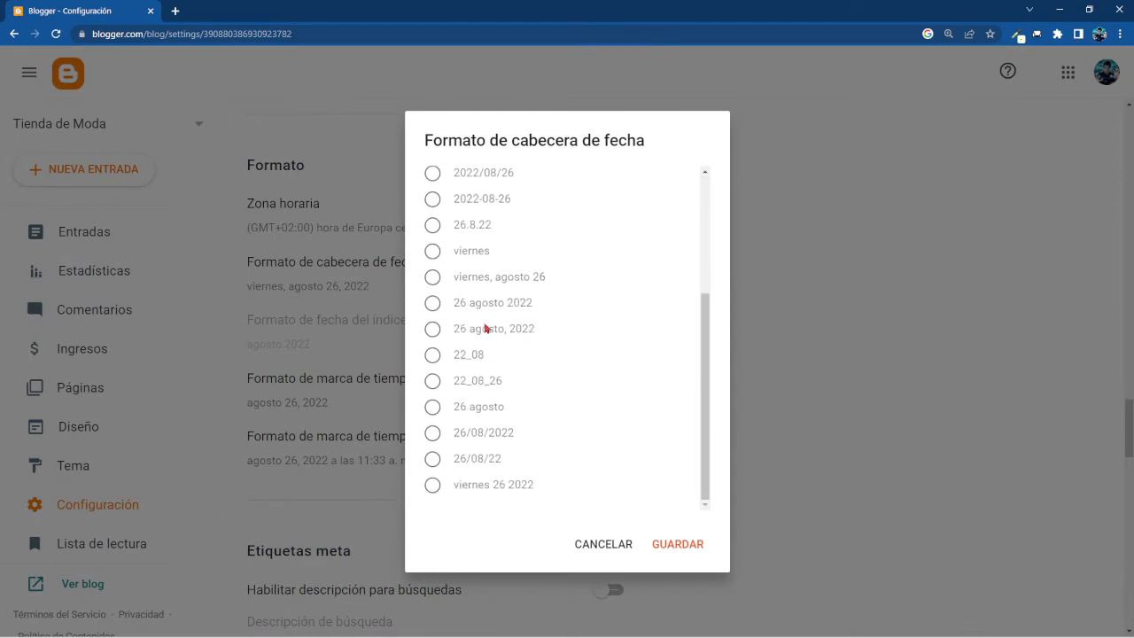
pyautogui.click(433, 306)
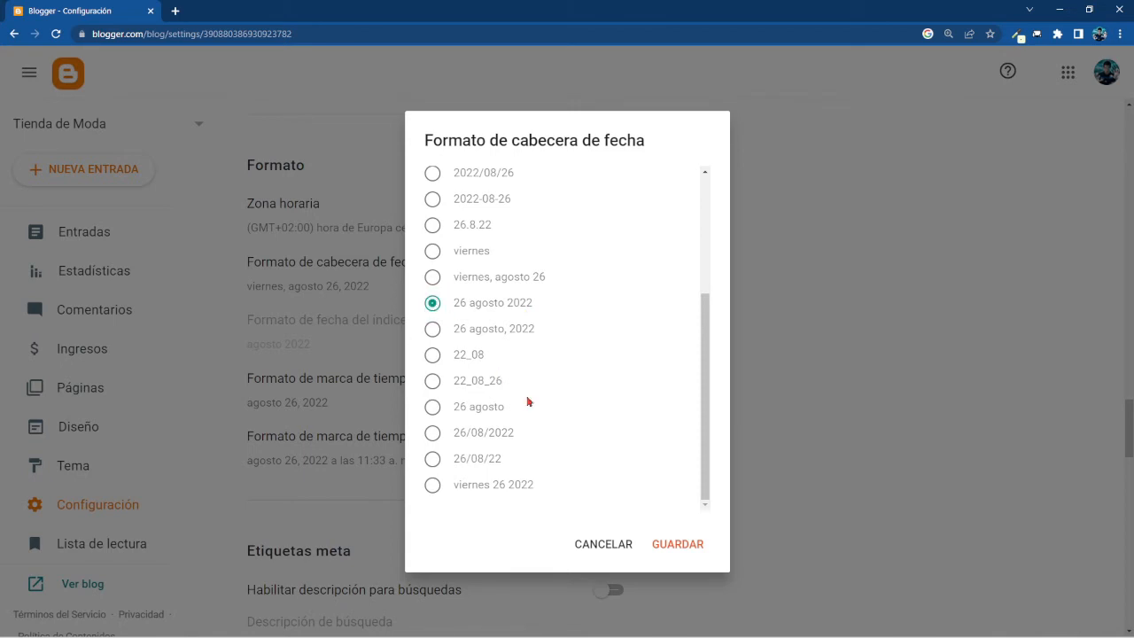
pyautogui.click(659, 550)
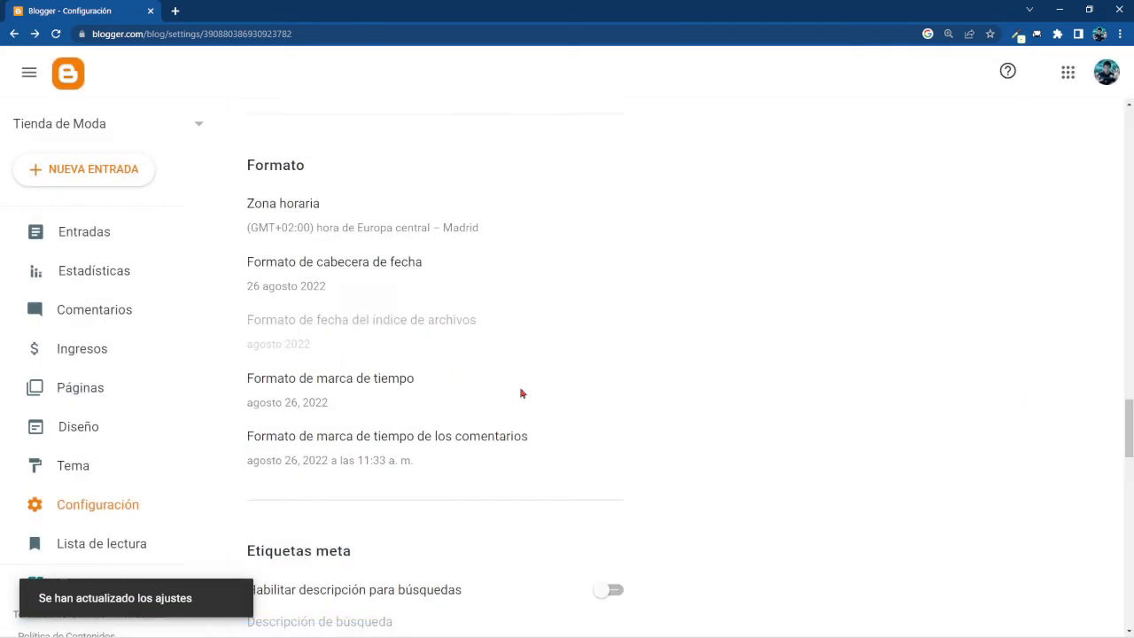
# Enable the search description under the meta tags settings.
pyautogui.scroll(-1, 521, 393)
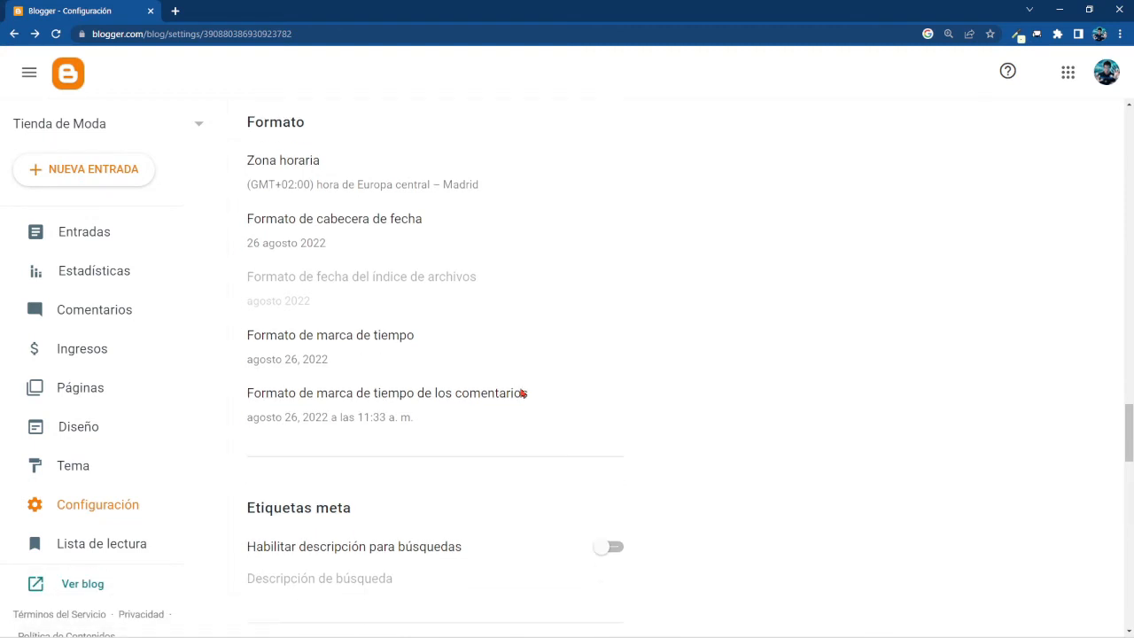
pyautogui.scroll(-1, 521, 393)
pyautogui.scroll(-1, 521, 393)
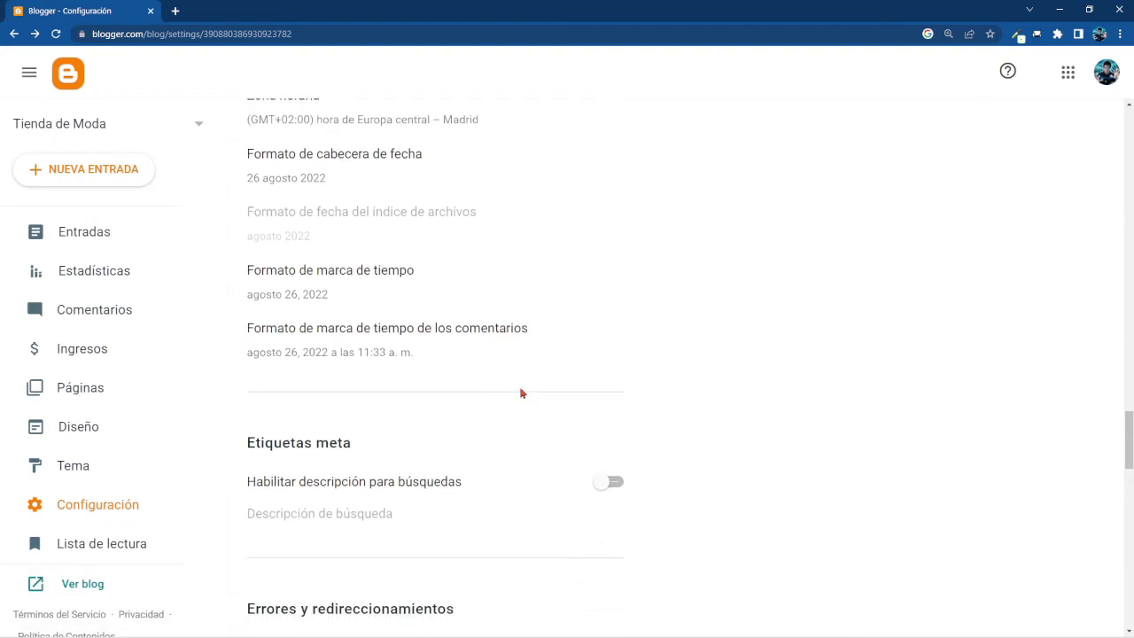
pyautogui.scroll(-1, 521, 393)
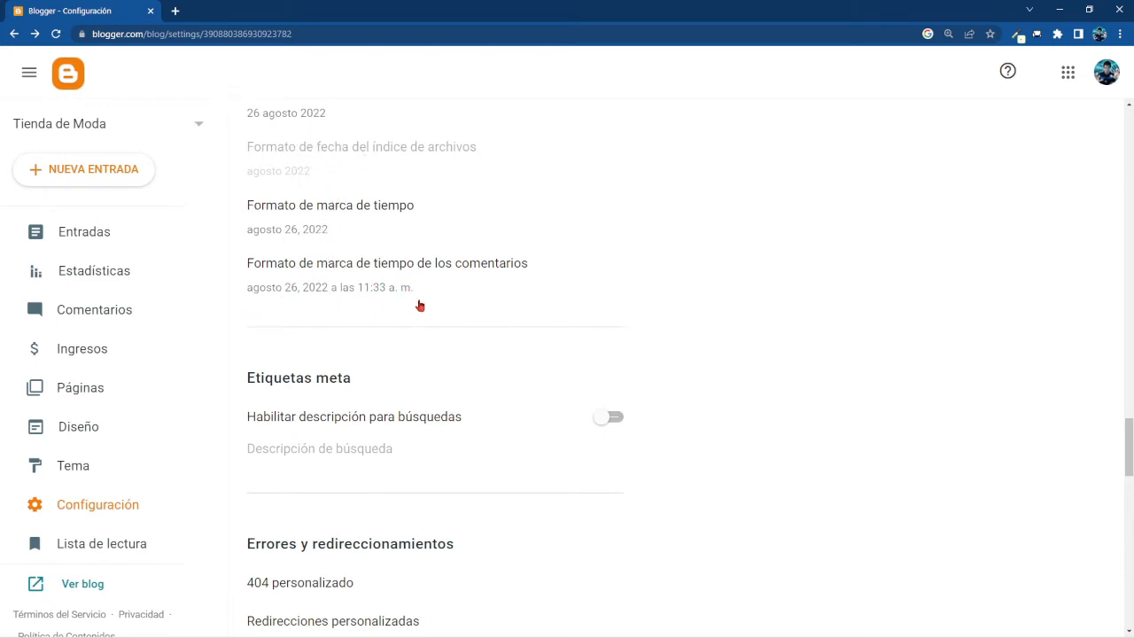
pyautogui.scroll(-1, 469, 342)
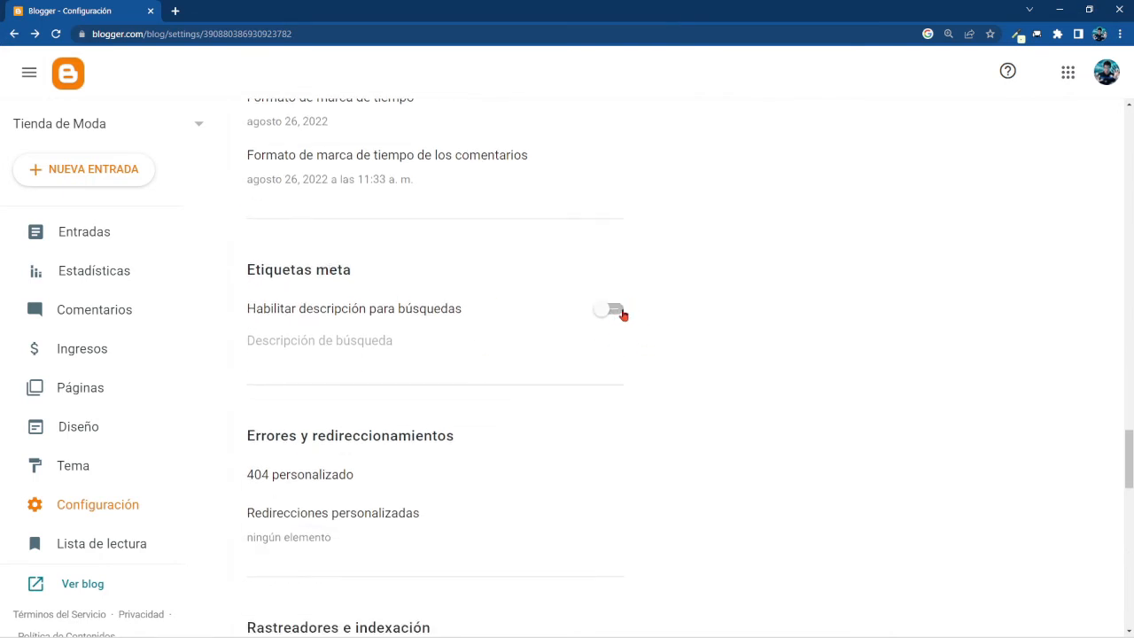
pyautogui.click(614, 310)
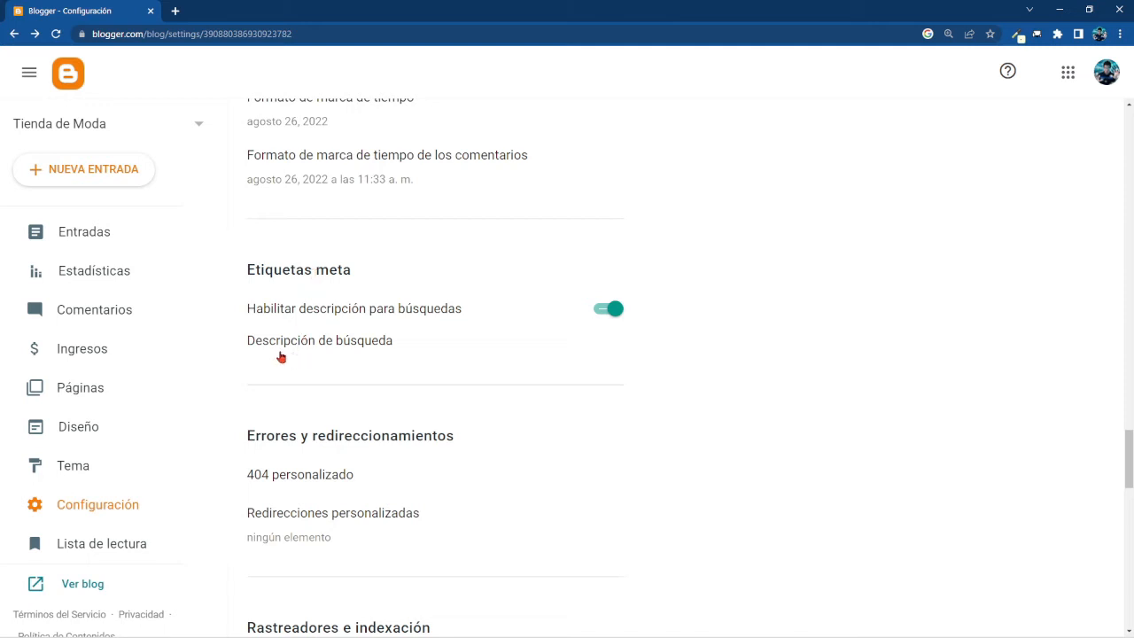
# Enter "tiendademodapro" as the blog's search description and save it.
pyautogui.click(351, 343)
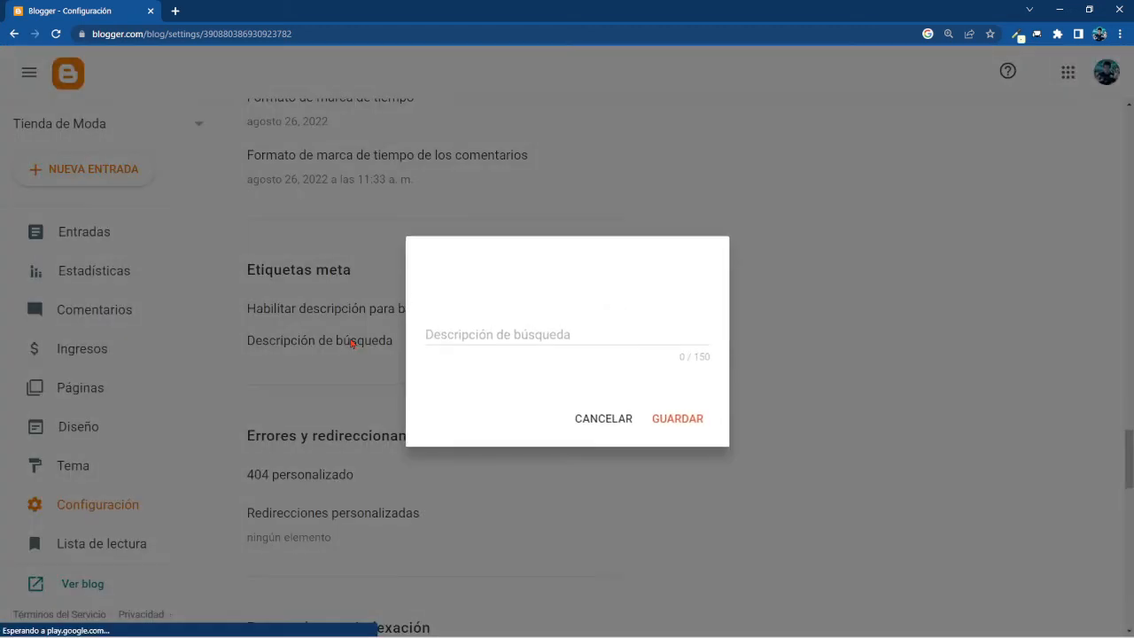
pyautogui.click(478, 343)
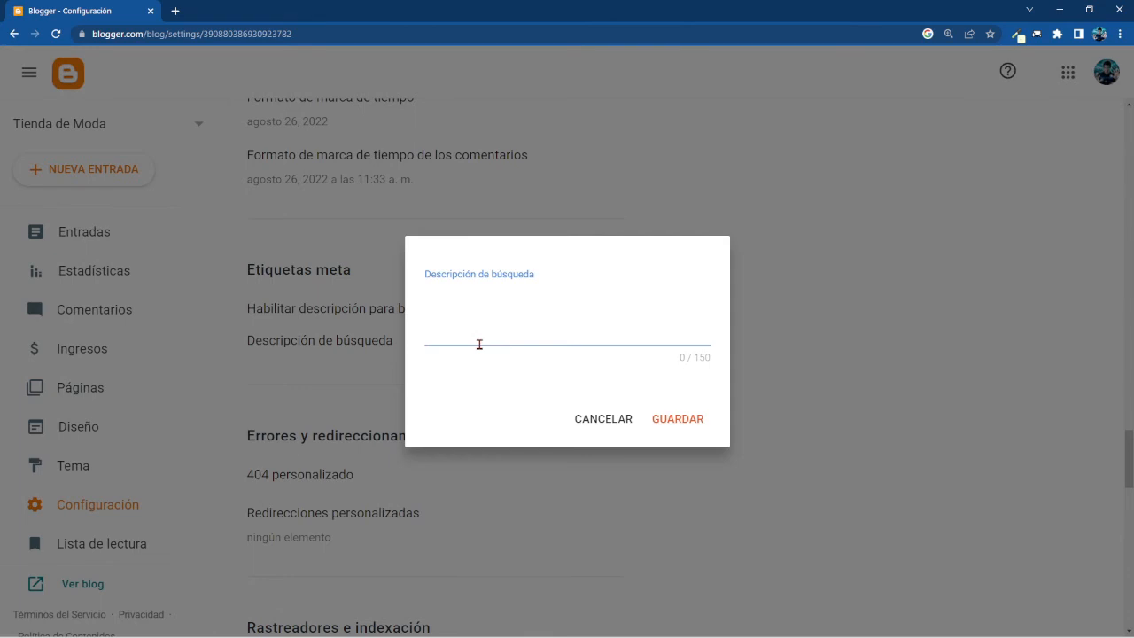
pyautogui.write('tiendademoda')
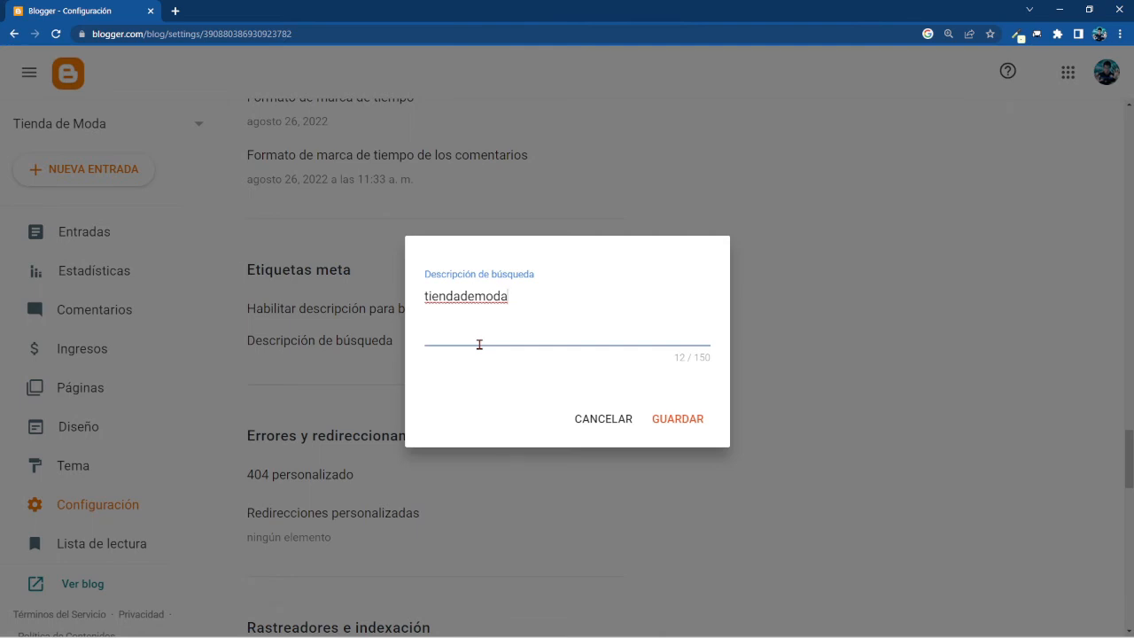
pyautogui.write('pro')
pyautogui.click(664, 420)
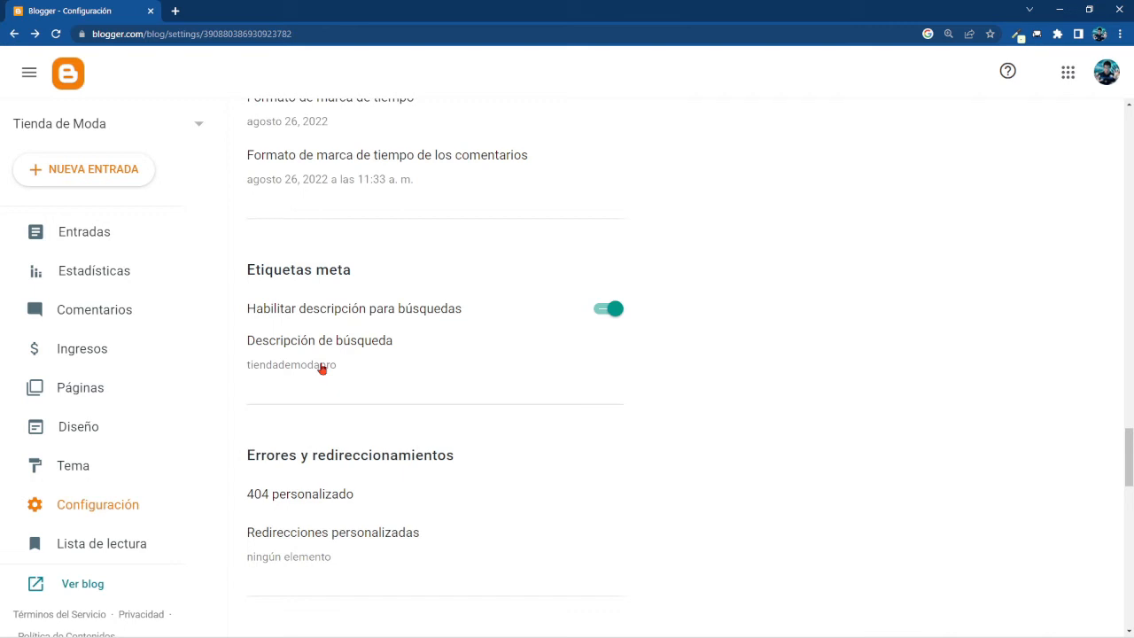
pyautogui.scroll(-1, 462, 380)
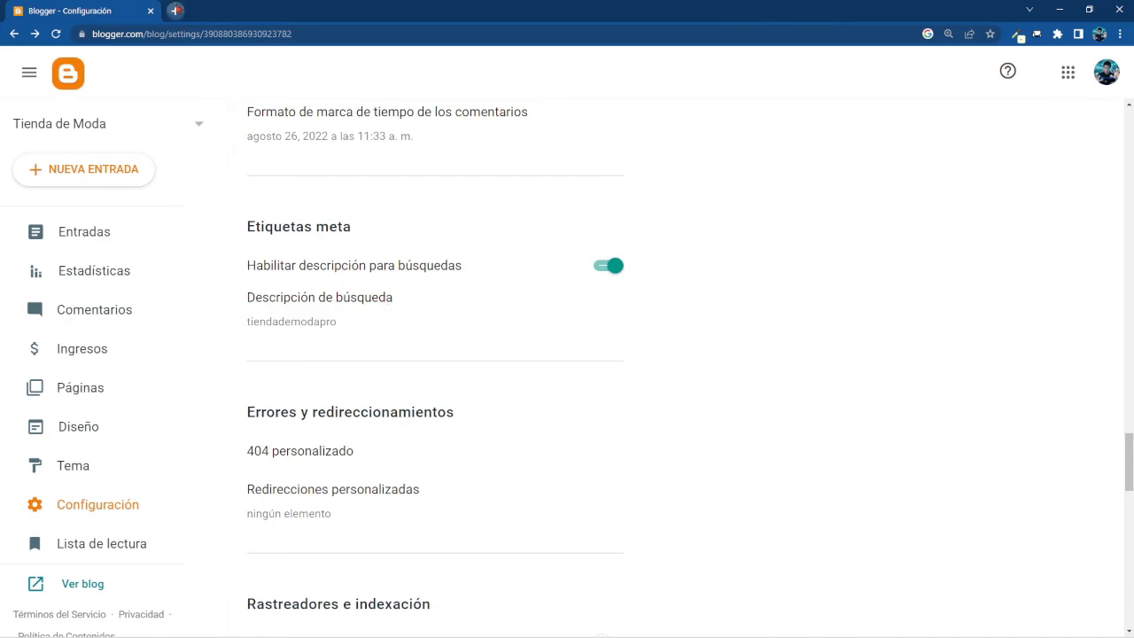
pyautogui.click(175, 11)
pyautogui.click(472, 279)
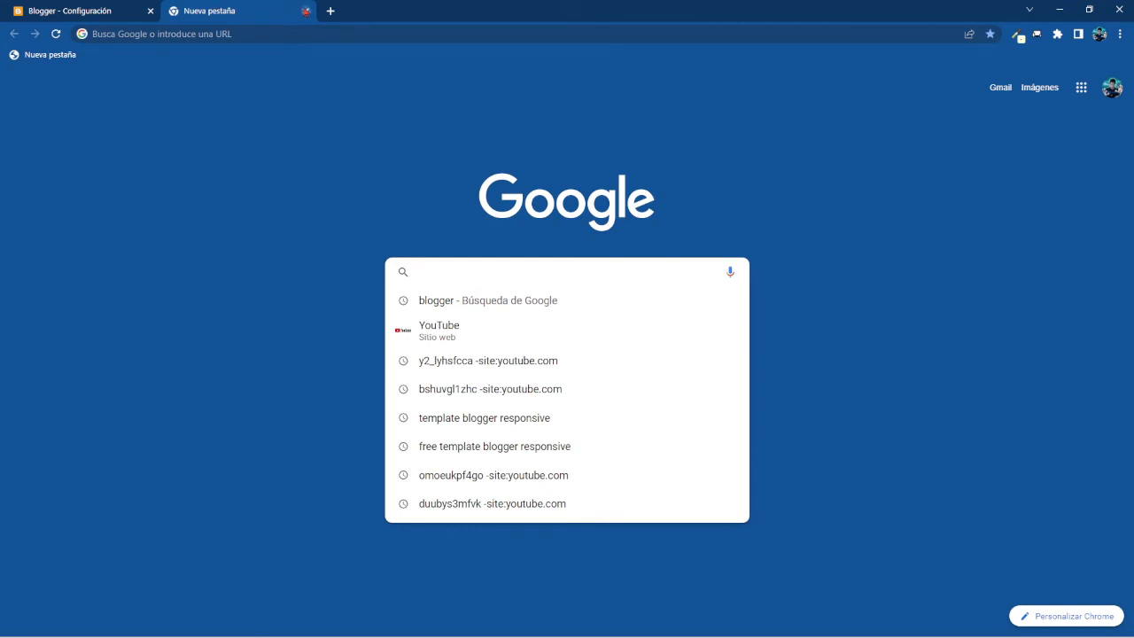
pyautogui.click(305, 10)
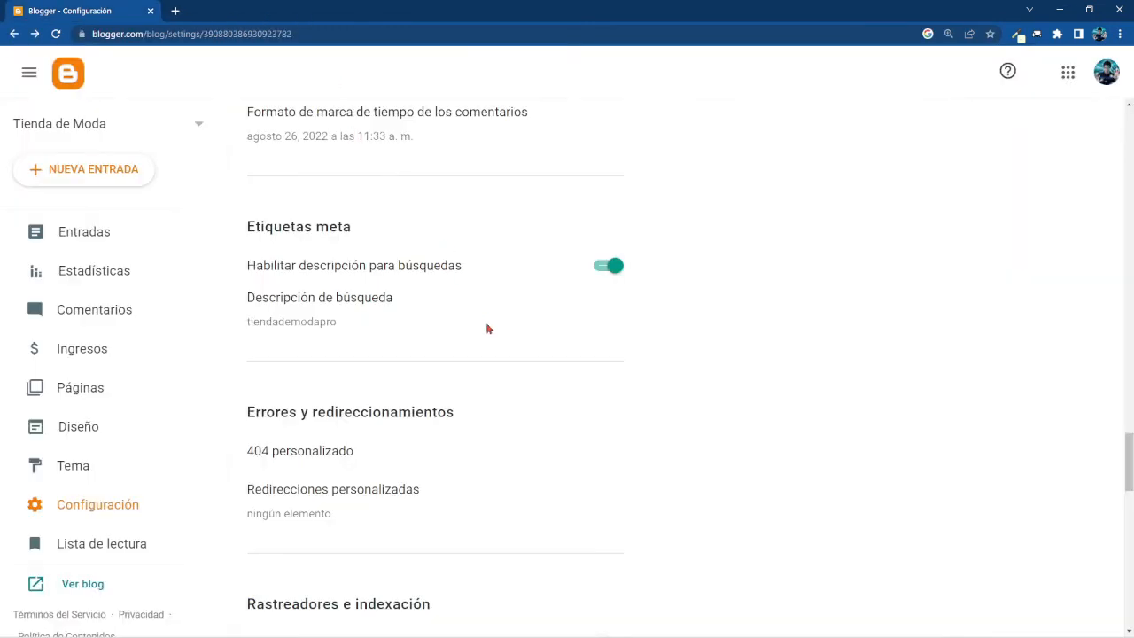
# Enable a custom robots.txt file in the crawlers and indexing settings.
pyautogui.scroll(-3, 506, 349)
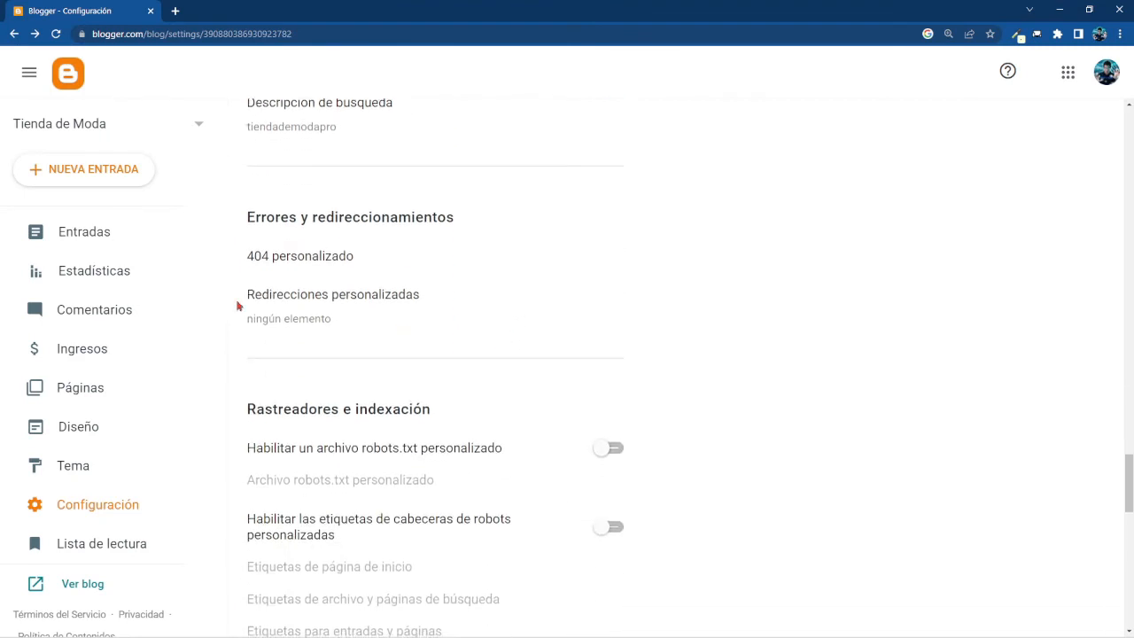
pyautogui.scroll(-3, 488, 314)
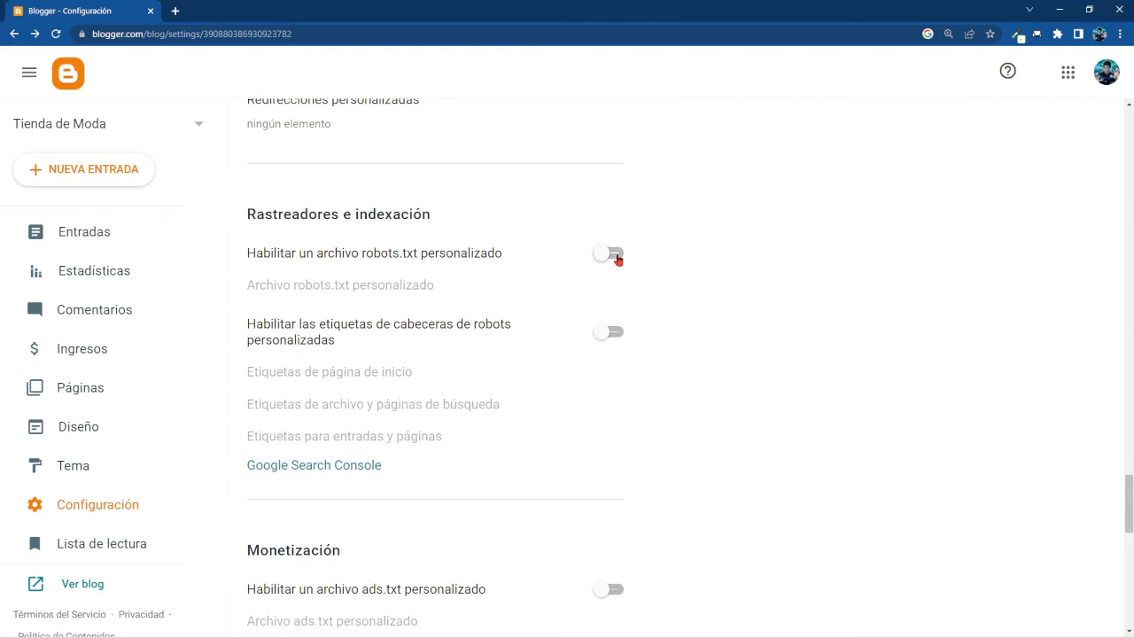
pyautogui.click(618, 258)
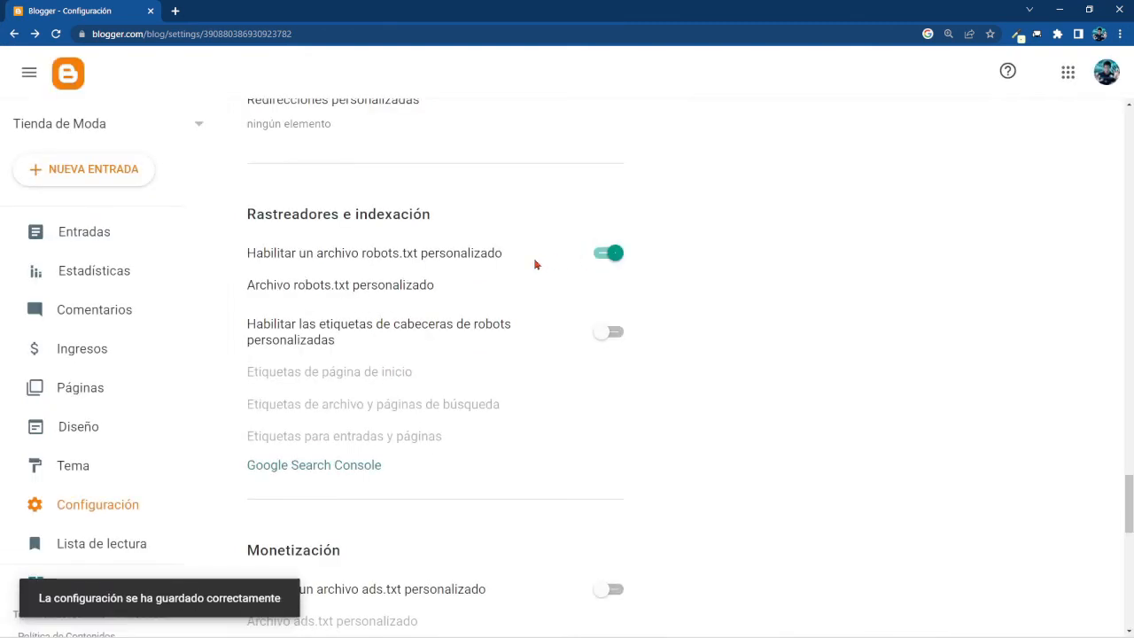
# Examine the remaining indexing settings, then the monetization, blog management, site feed and general settings.
pyautogui.scroll(-2, 522, 278)
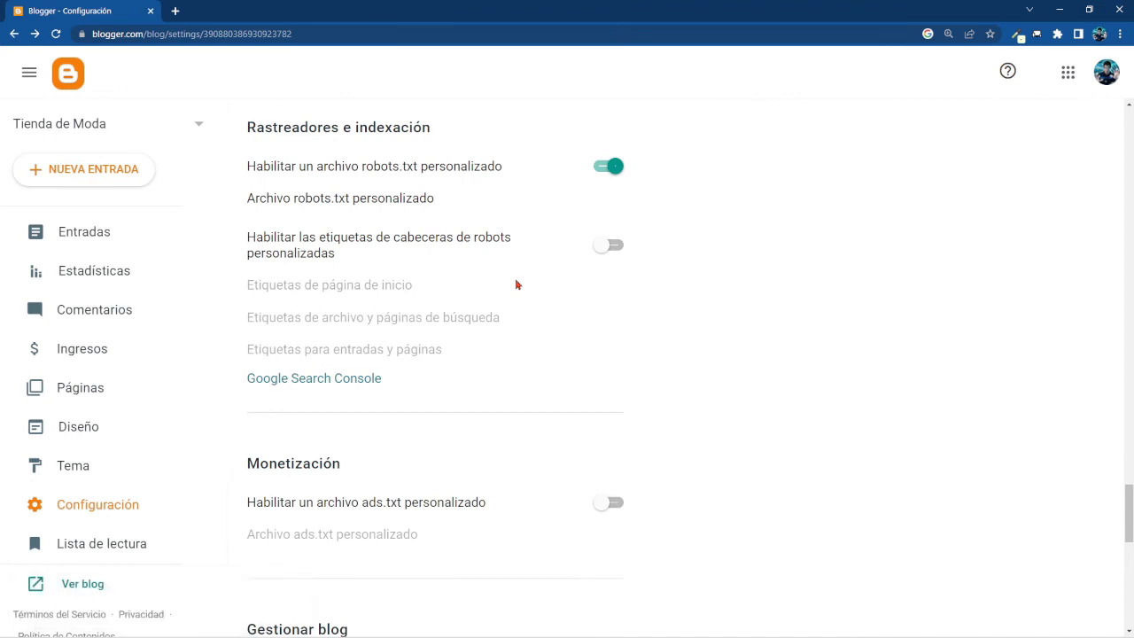
pyautogui.scroll(-1, 510, 270)
pyautogui.scroll(-2, 443, 346)
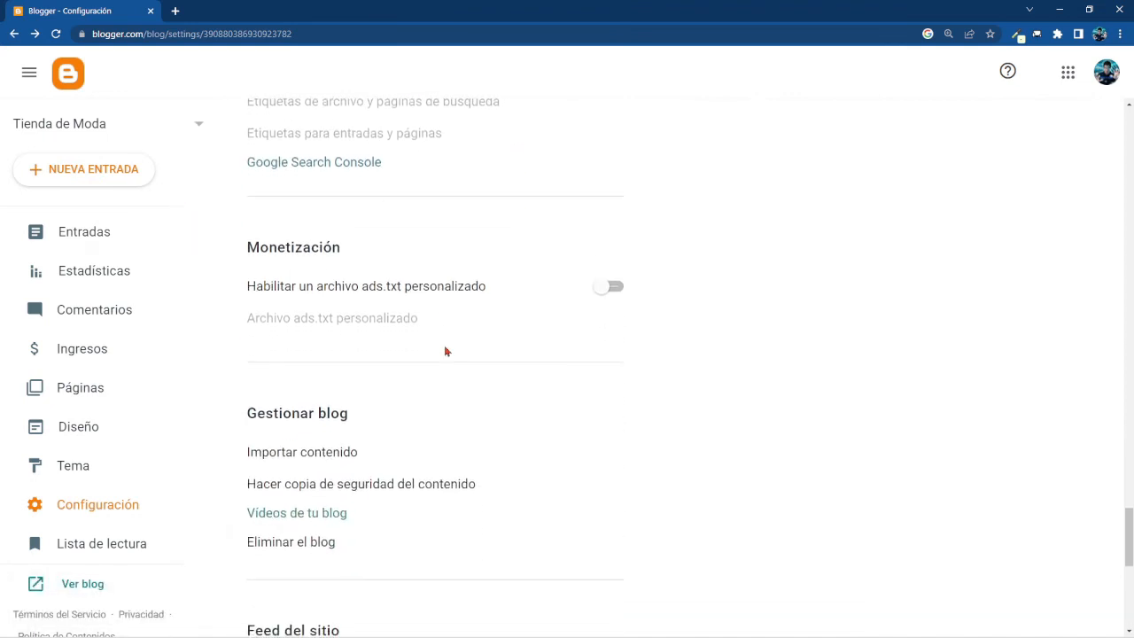
pyautogui.scroll(-1, 445, 350)
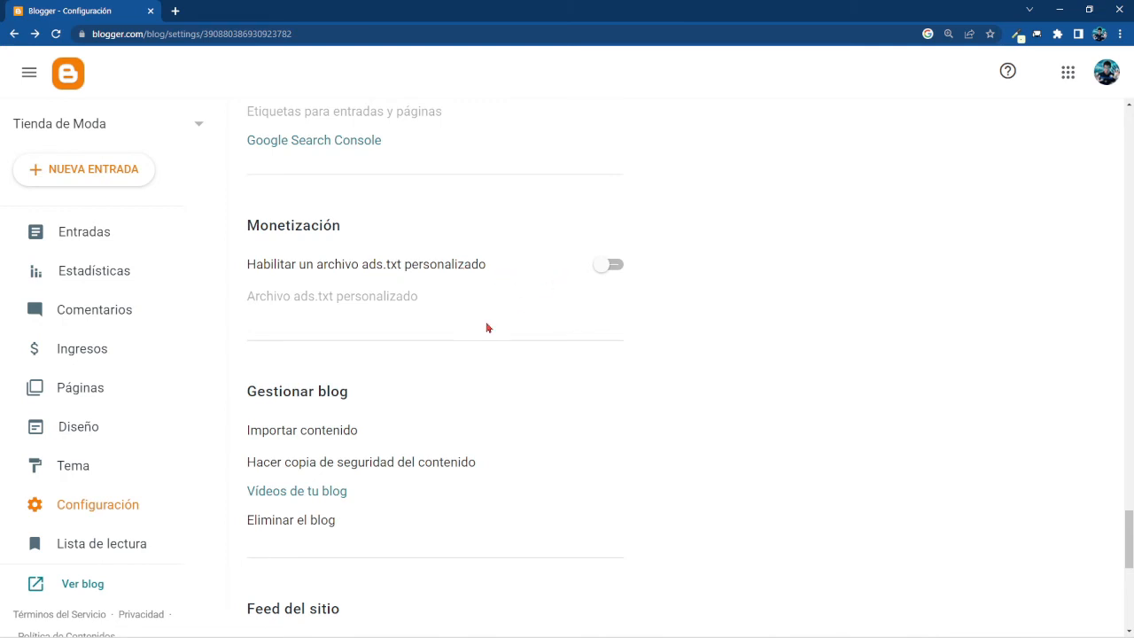
pyautogui.scroll(-1, 483, 326)
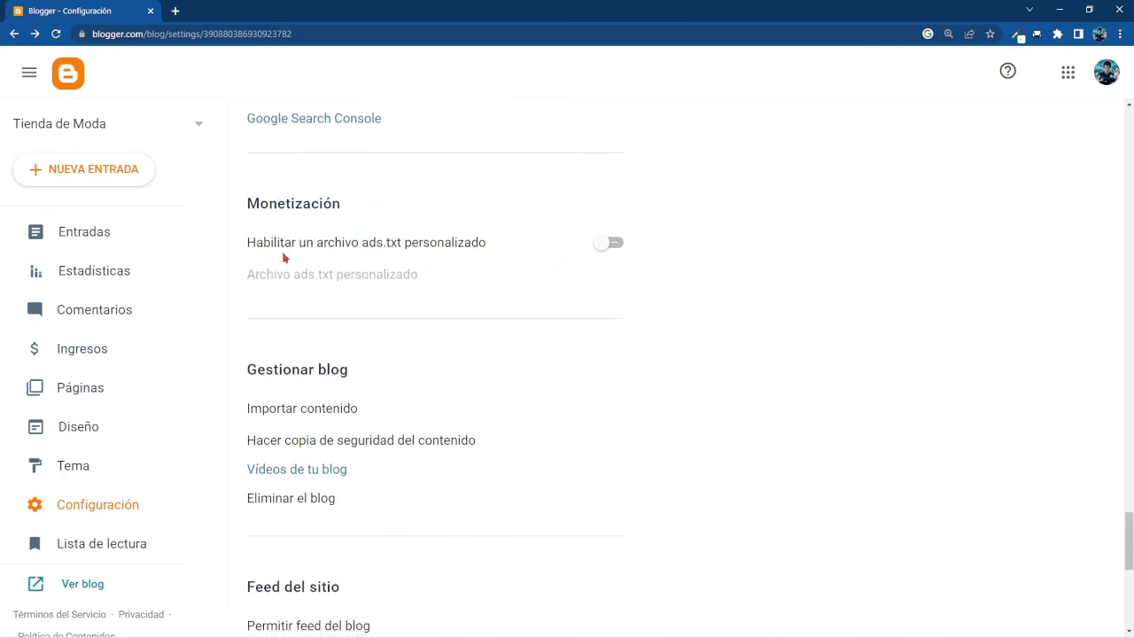
pyautogui.scroll(-2, 433, 334)
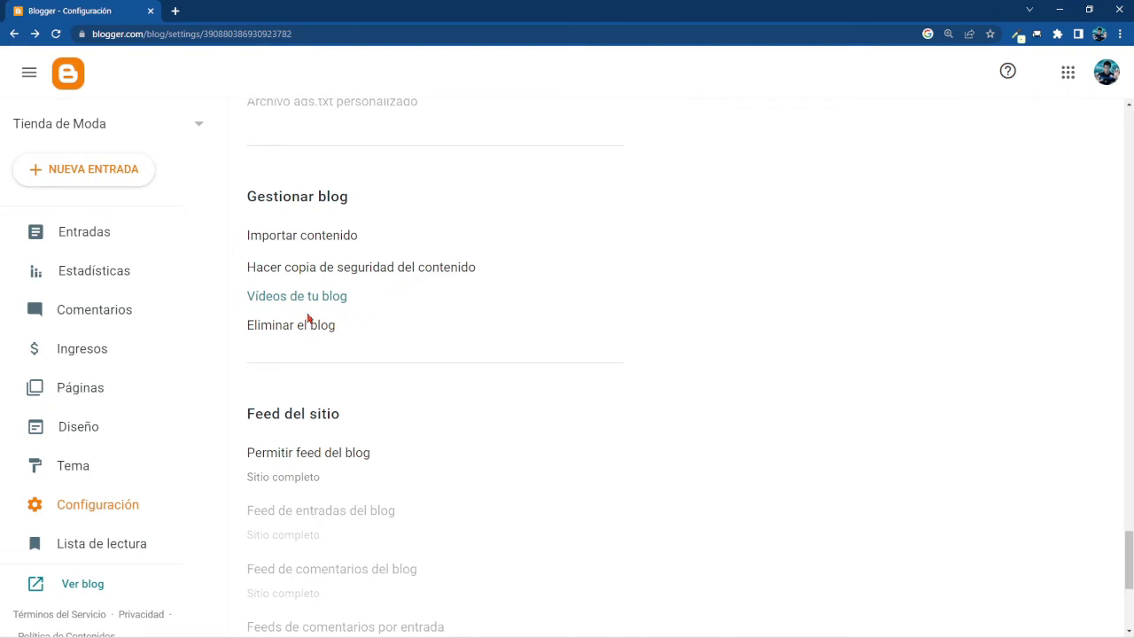
pyautogui.scroll(-1, 357, 333)
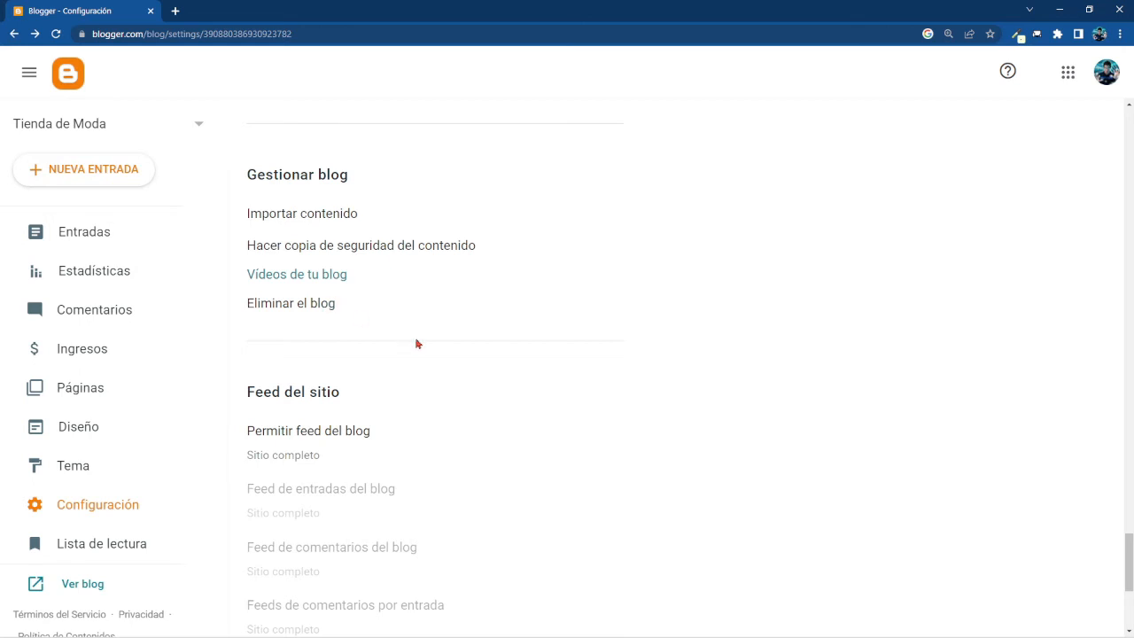
pyautogui.scroll(-2, 417, 342)
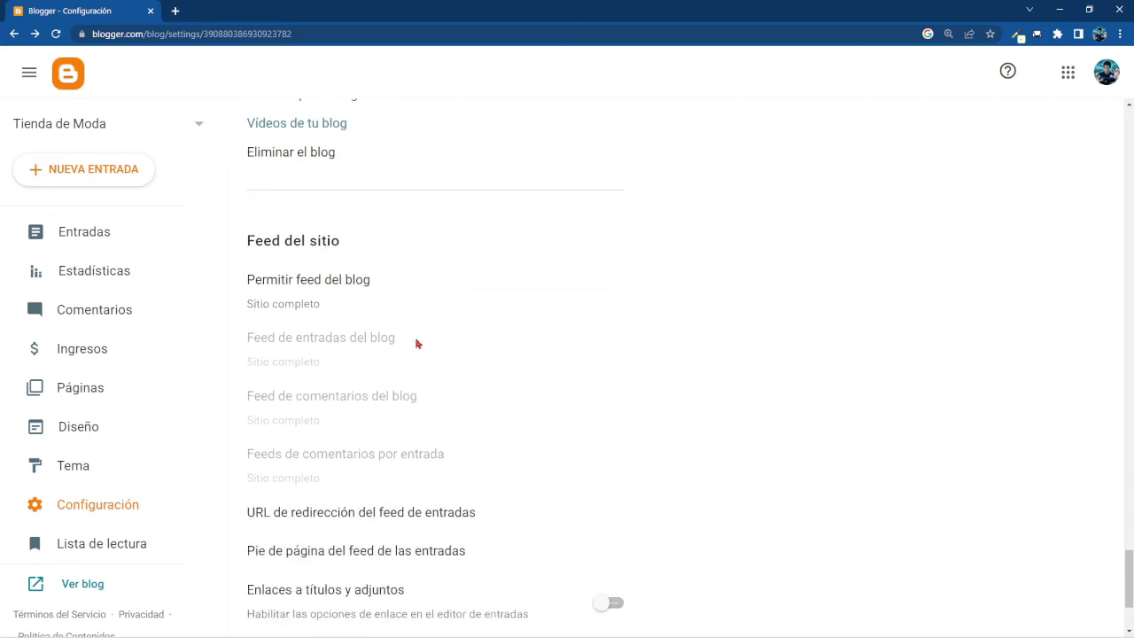
pyautogui.scroll(-2, 417, 344)
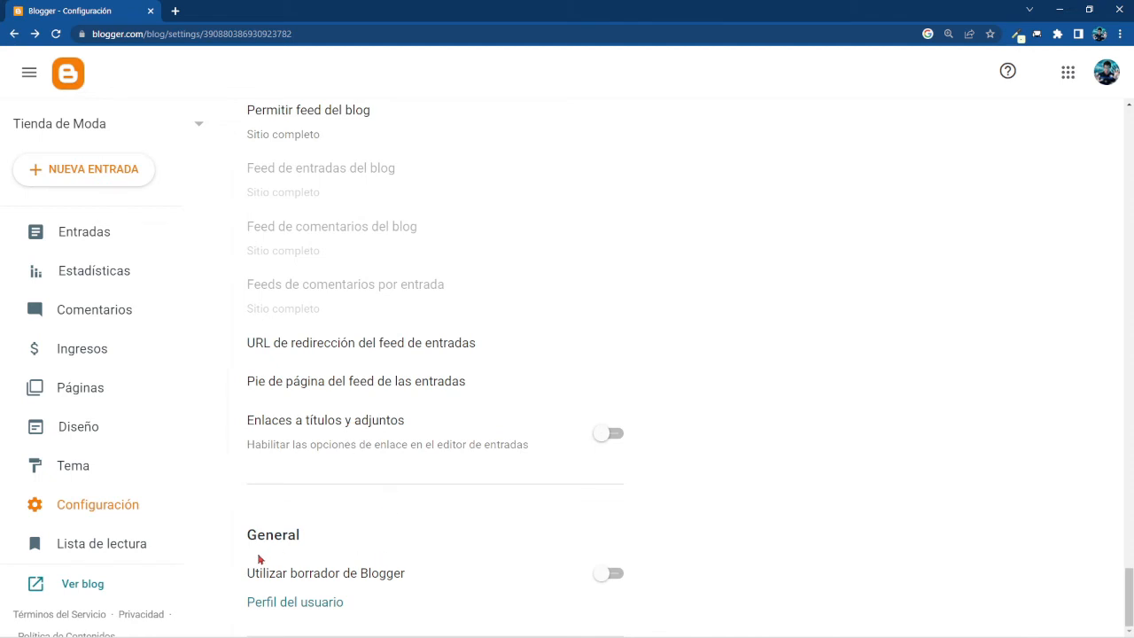
# Open the user profile for editing and toggle the option to show the email address on and back off.
pyautogui.click(308, 604)
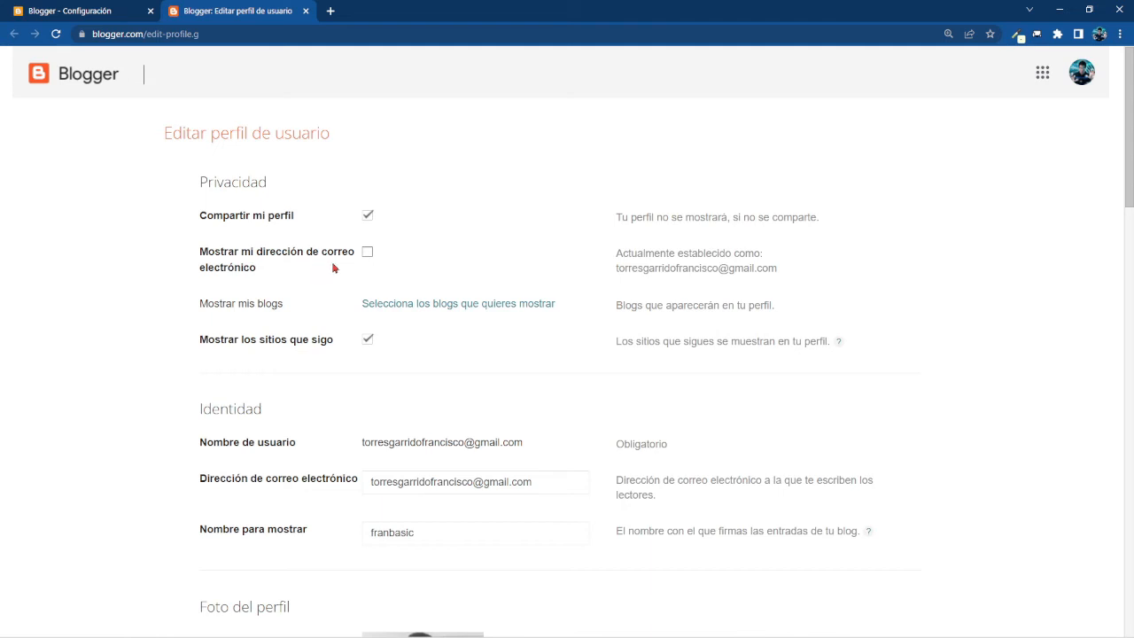
pyautogui.click(368, 254)
pyautogui.click(371, 257)
pyautogui.click(371, 257)
pyautogui.click(371, 257)
pyautogui.scroll(-1, 403, 335)
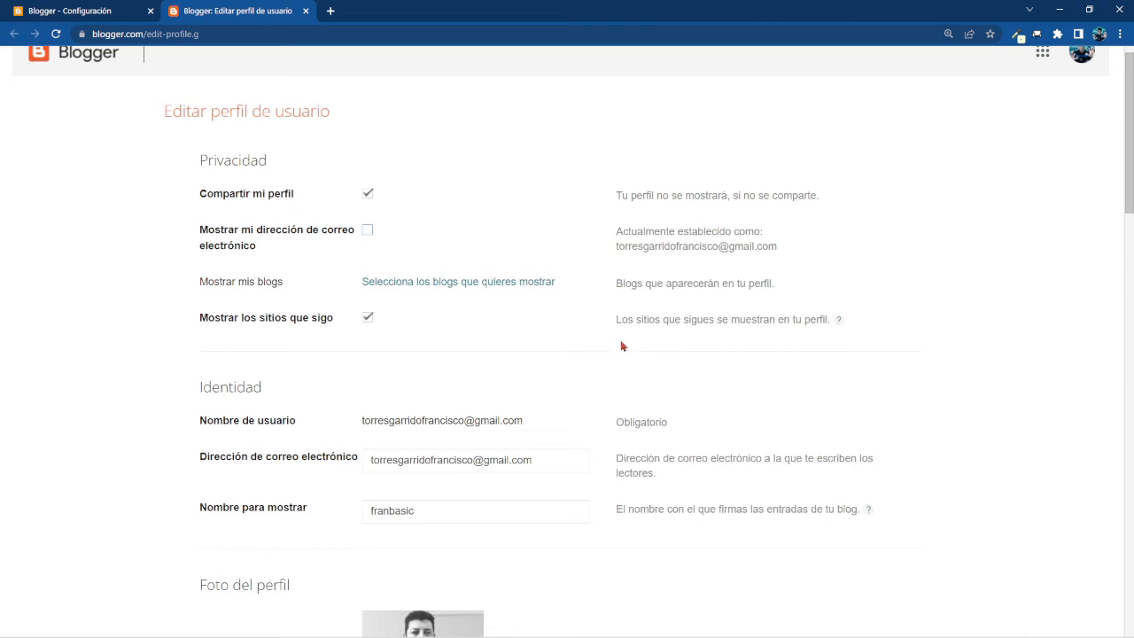
# Replace the display name in the profile's identity section with "tiendademodaPO".
pyautogui.scroll(-1, 622, 344)
pyautogui.scroll(-2, 622, 345)
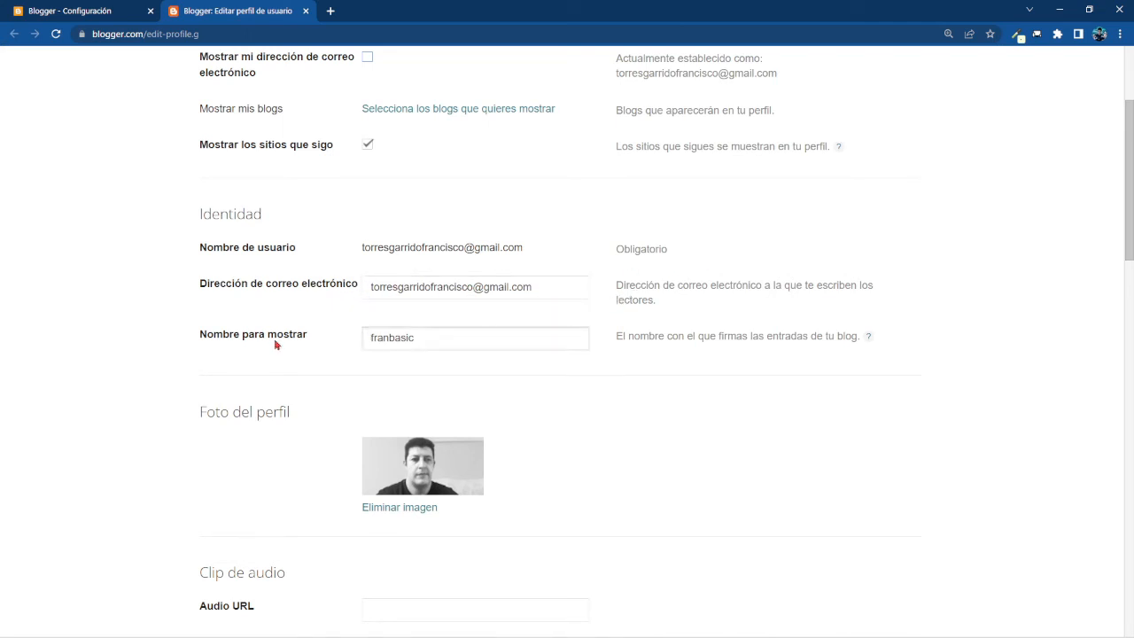
pyautogui.moveTo(433, 338); pyautogui.dragTo(296, 352)
pyautogui.write('tien')
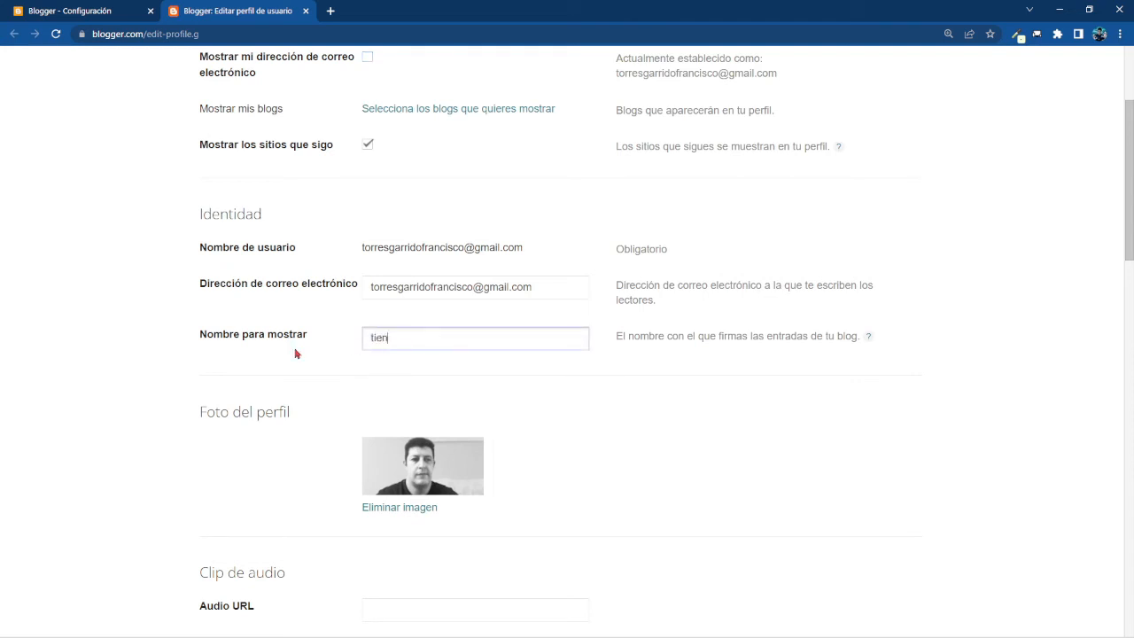
pyautogui.write('dademoda')
pyautogui.scroll(-1, 571, 368)
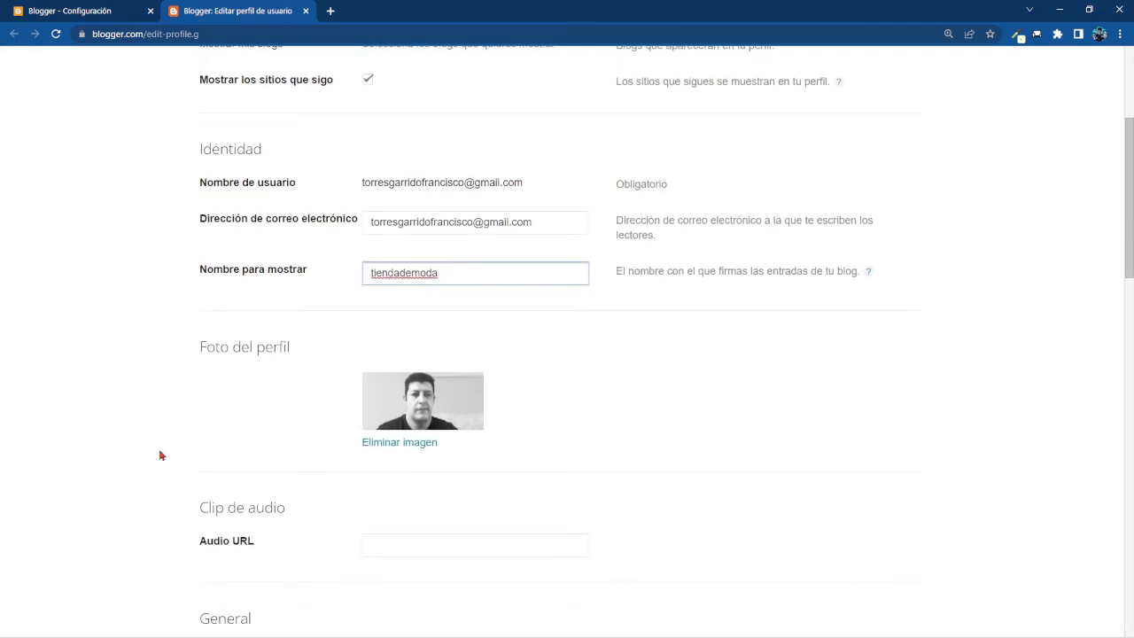
pyautogui.scroll(-1, 217, 358)
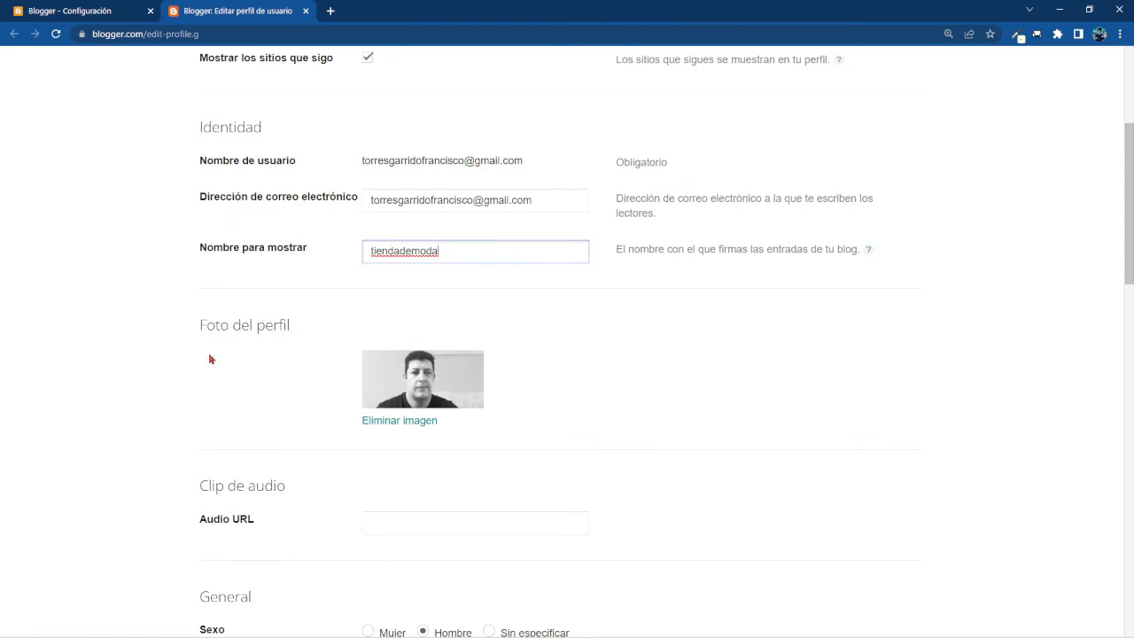
pyautogui.write('PO')
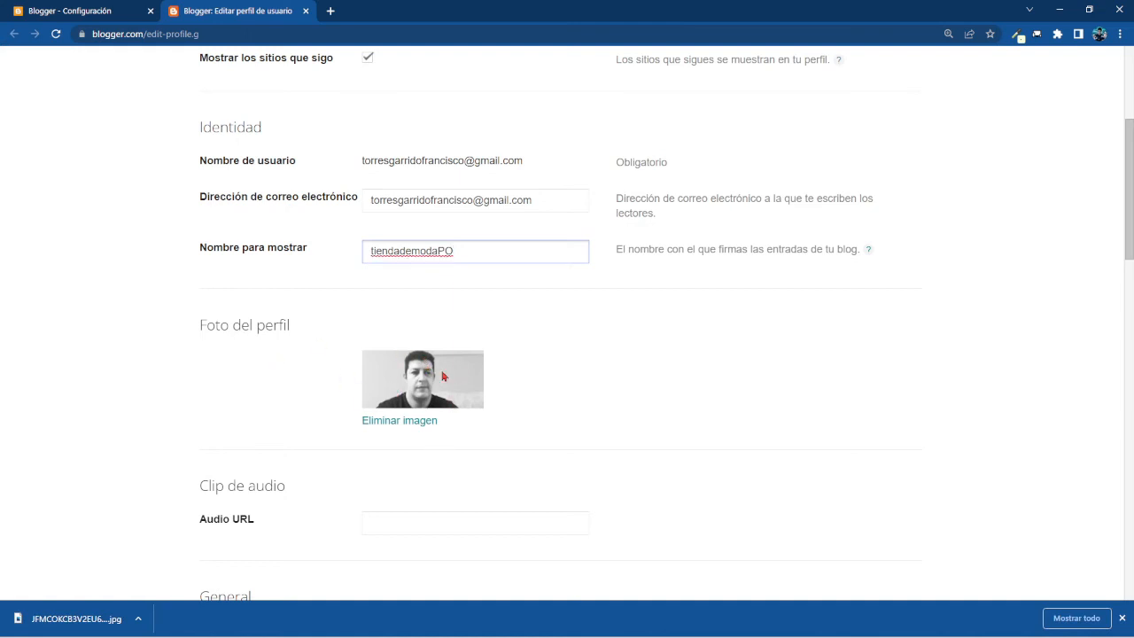
# Remove the current profile photo and upload the "deporte" image from the Escritorio folder on the computer.
pyautogui.scroll(-1, 443, 374)
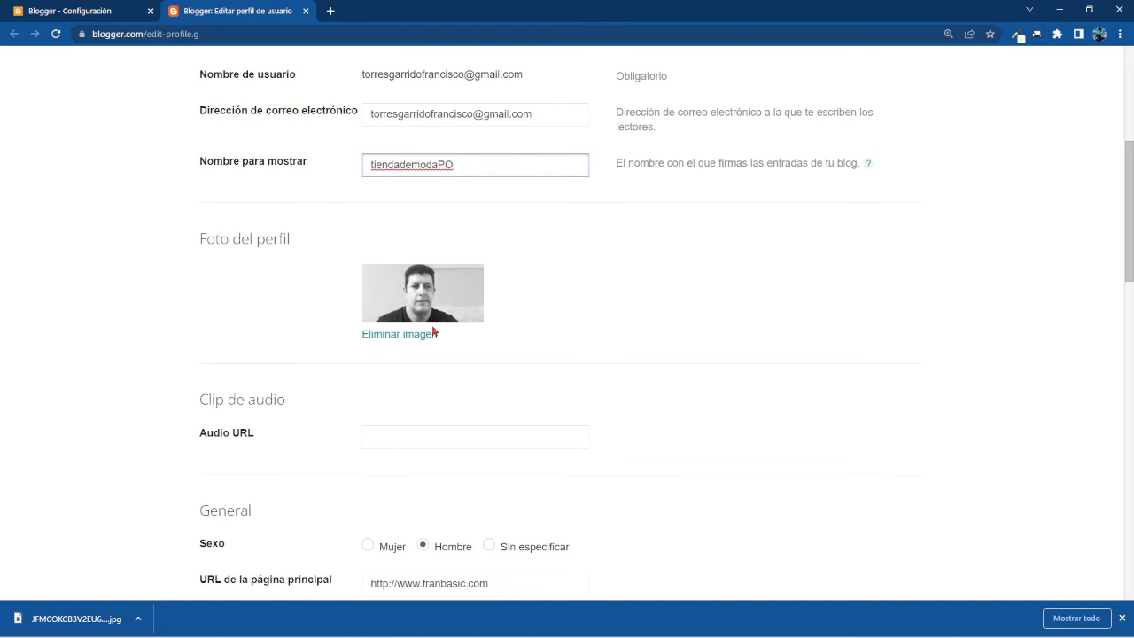
pyautogui.click(413, 337)
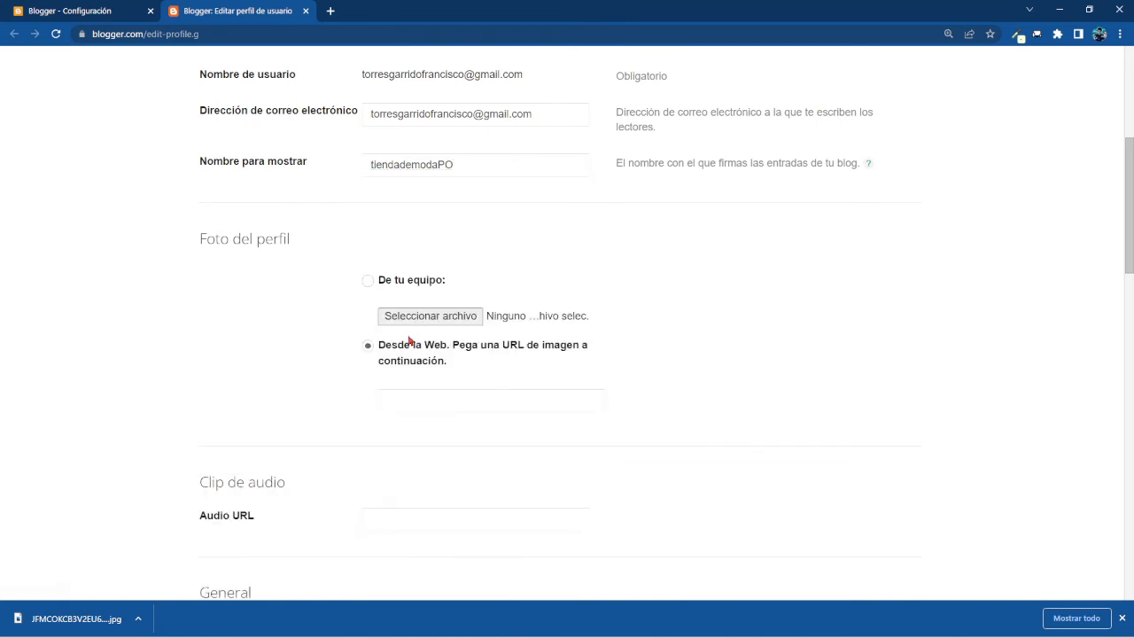
pyautogui.click(369, 282)
pyautogui.click(431, 319)
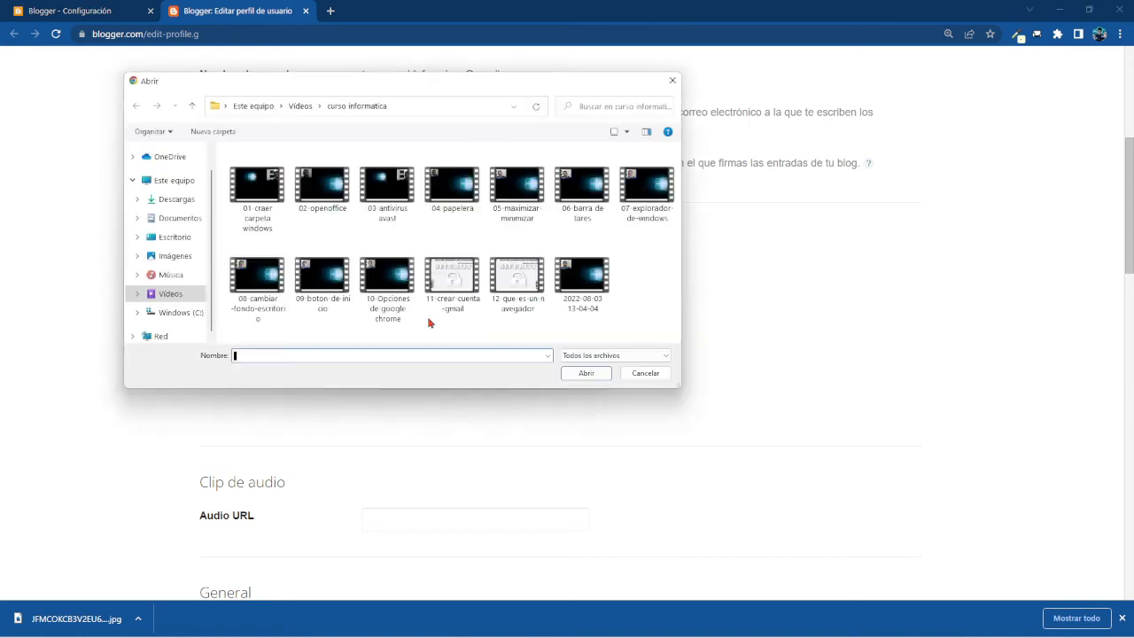
pyautogui.click(181, 202)
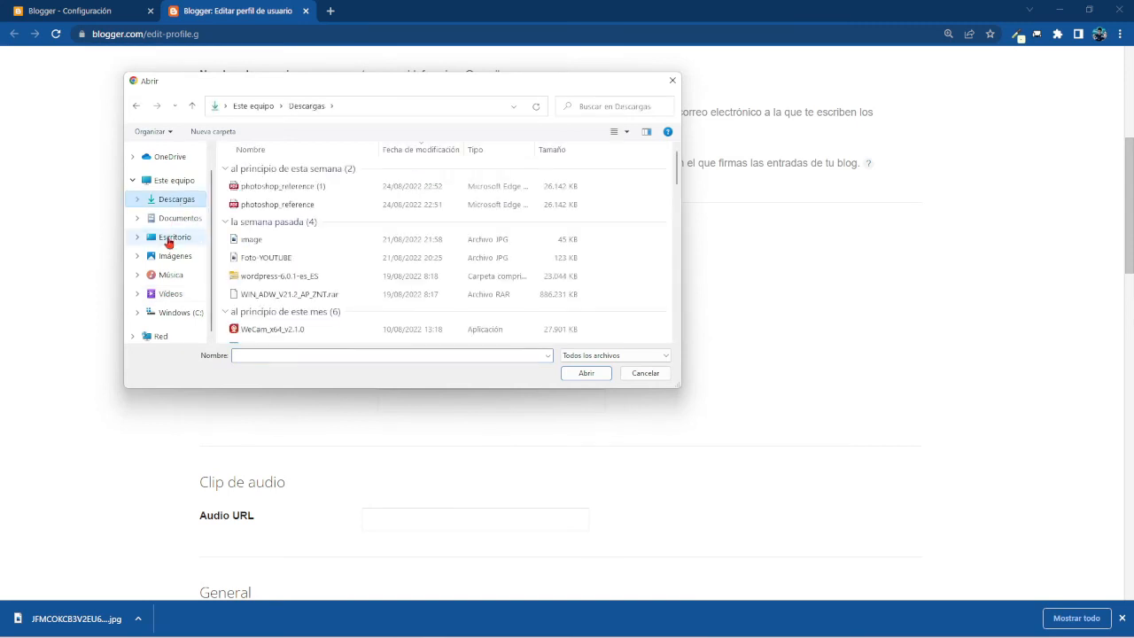
pyautogui.click(175, 238)
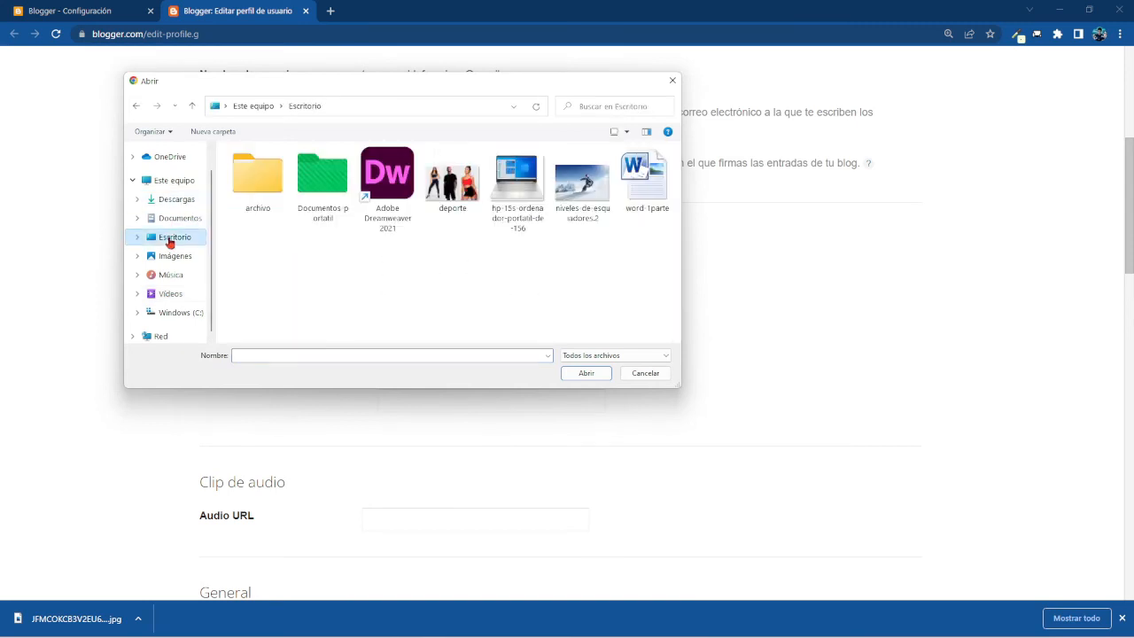
pyautogui.doubleClick(445, 209)
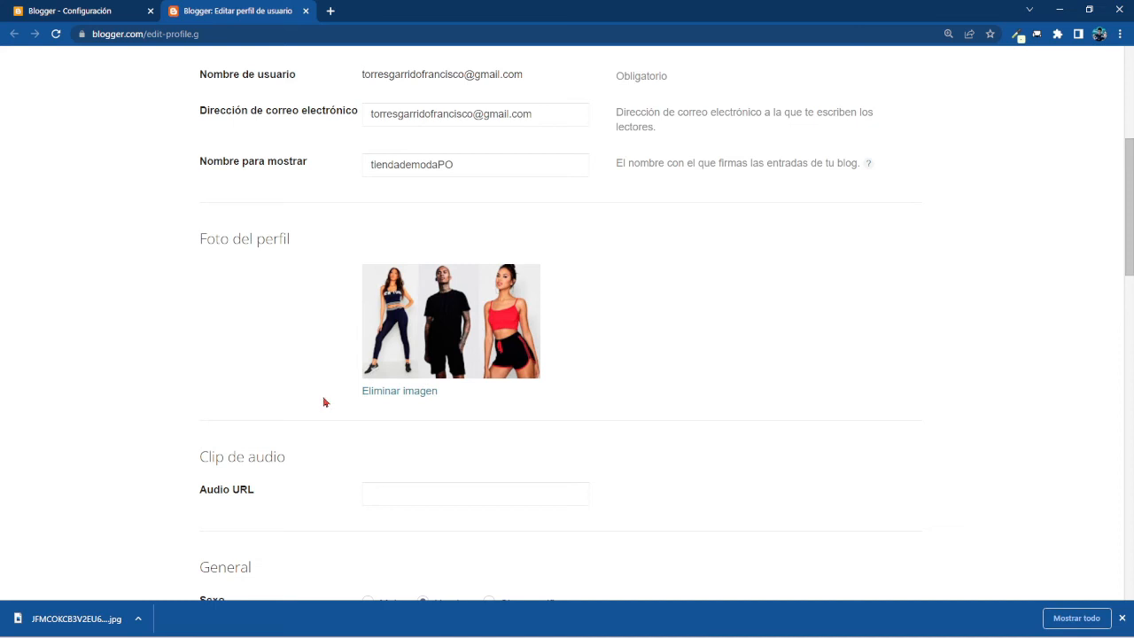
# Correct the ending of the profile's display name so it reads "tiendademodapro".
pyautogui.click(470, 170)
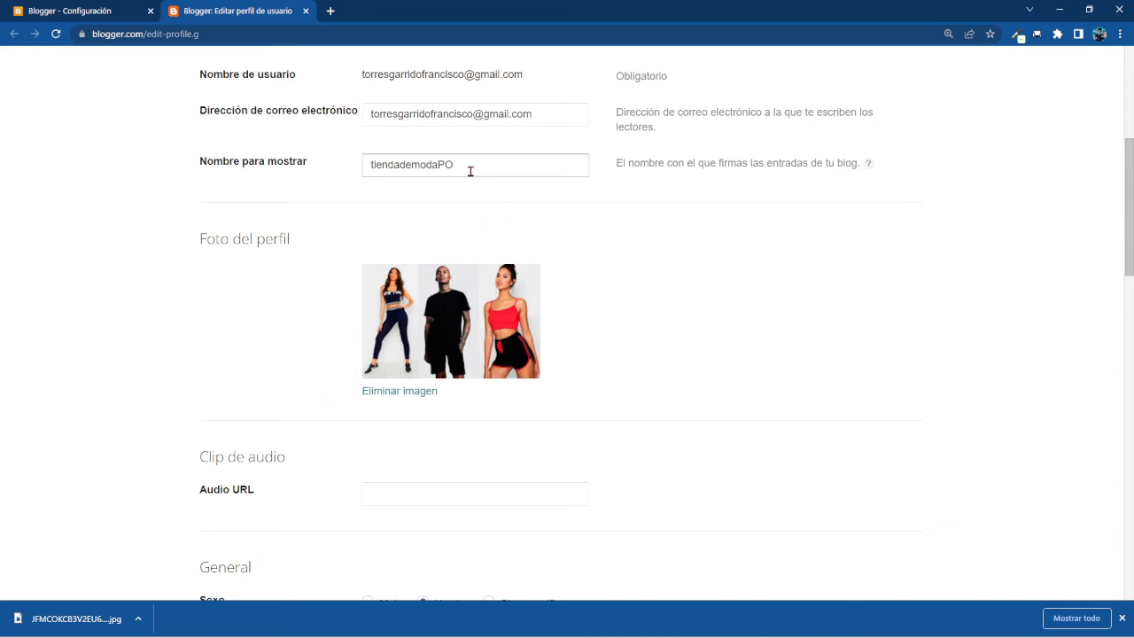
pyautogui.press('BackSpace')
pyautogui.press('BackSpace')
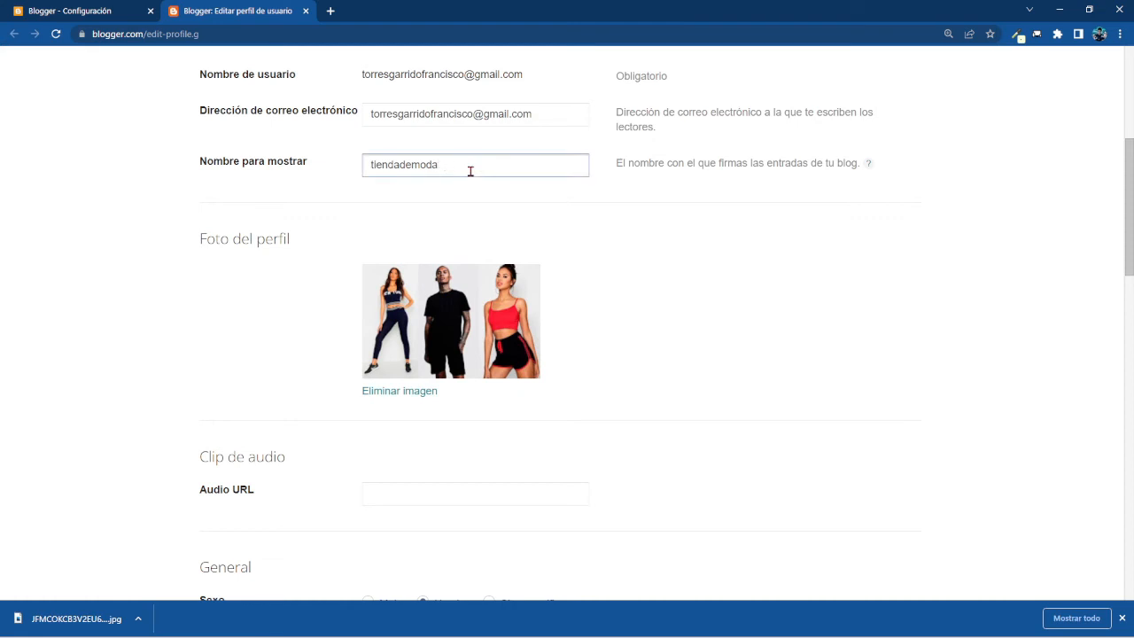
pyautogui.write('pro')
# Set the gender in the profile's general section to "Sin especificar".
pyautogui.scroll(-2, 259, 324)
pyautogui.scroll(-2, 433, 307)
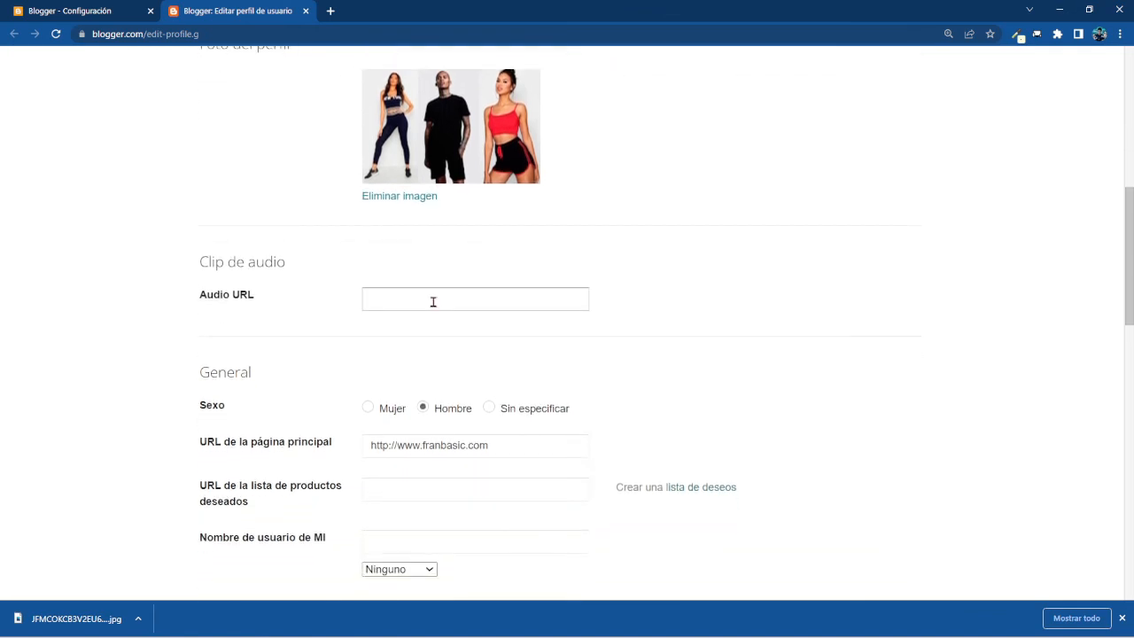
pyautogui.scroll(-1, 433, 302)
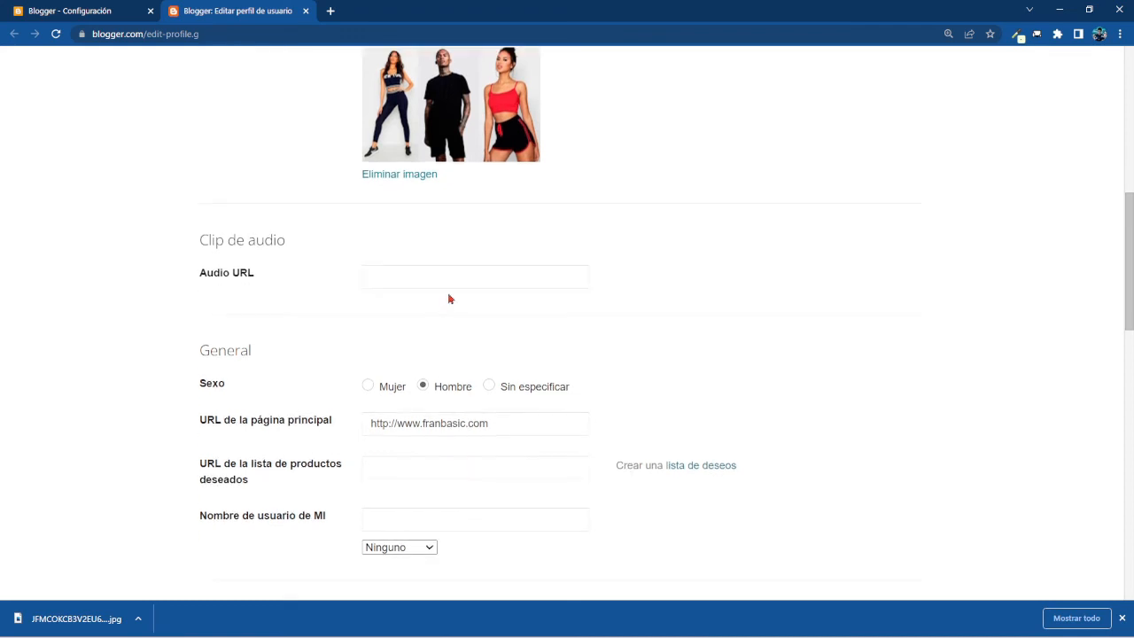
pyautogui.scroll(-2, 450, 298)
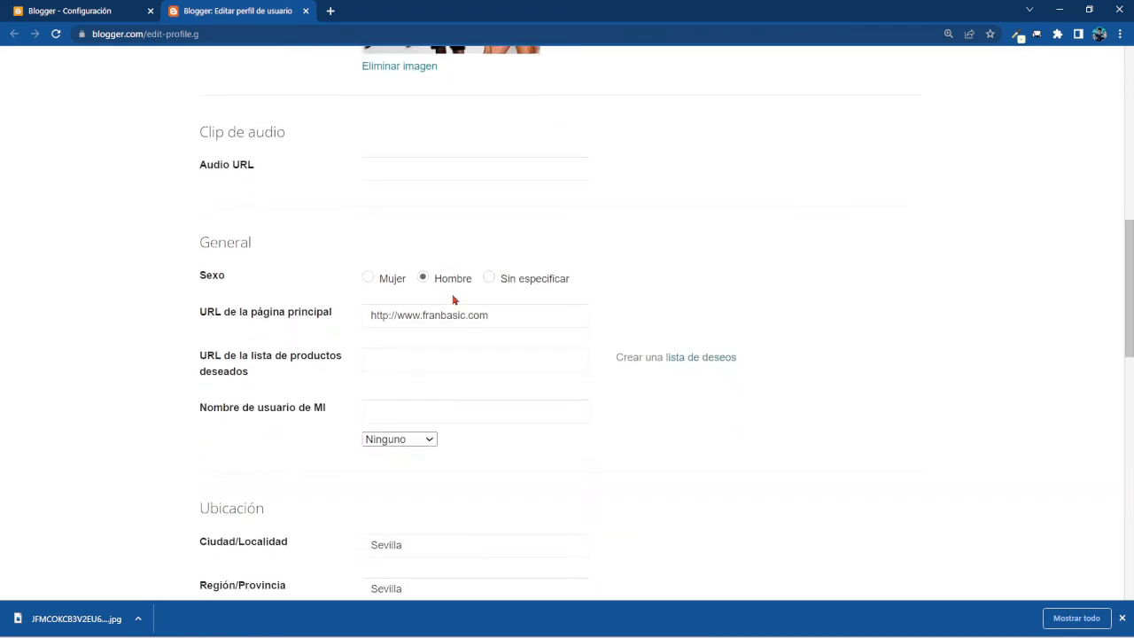
pyautogui.scroll(-1, 450, 298)
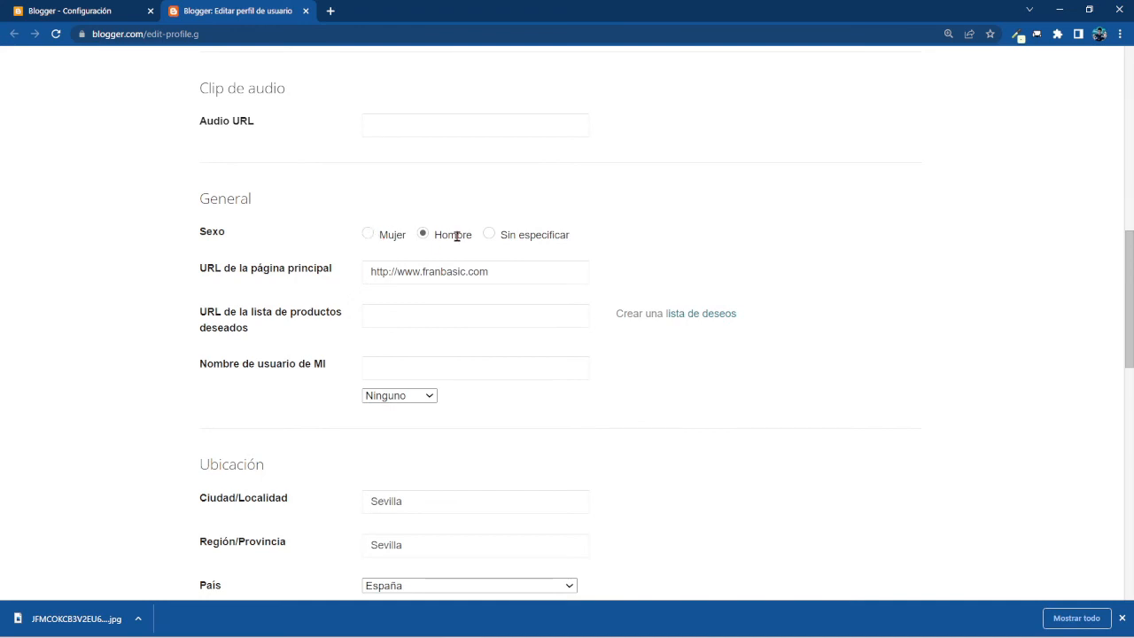
pyautogui.click(489, 234)
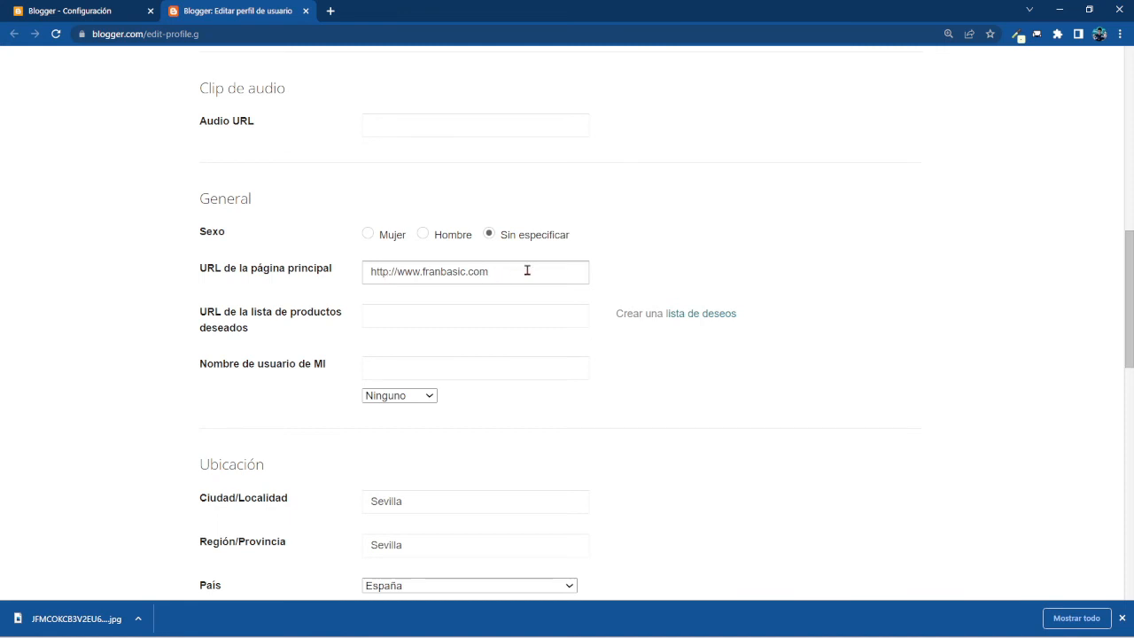
# Examine the available instant messaging services and the city, region and country fields of the profile.
pyautogui.scroll(-2, 491, 337)
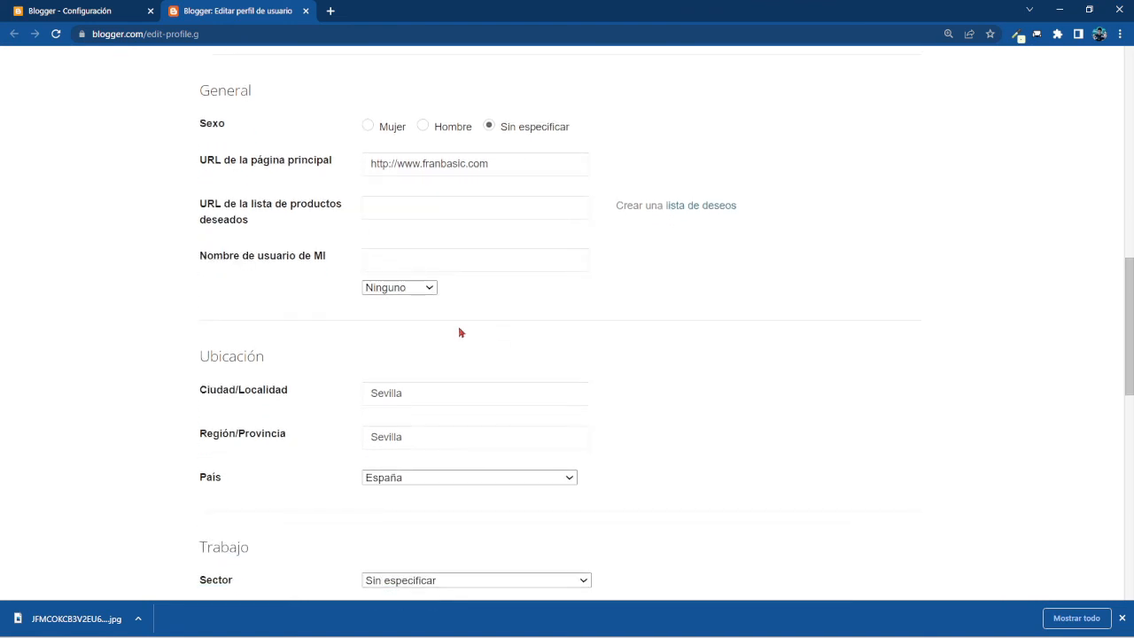
pyautogui.click(431, 292)
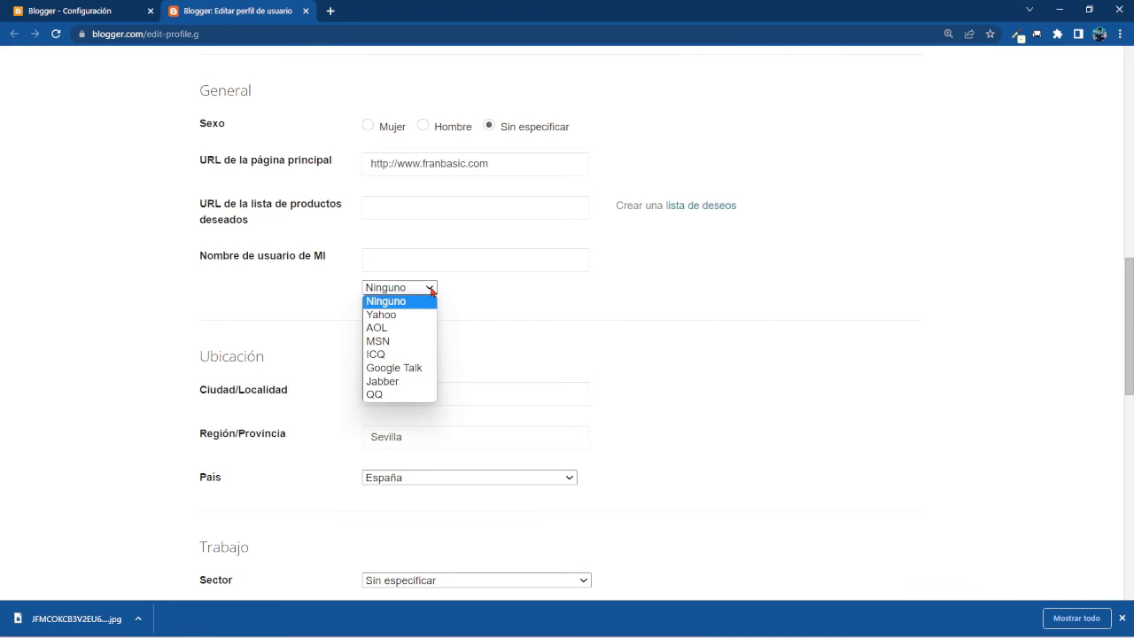
pyautogui.click(431, 292)
pyautogui.scroll(-1, 539, 291)
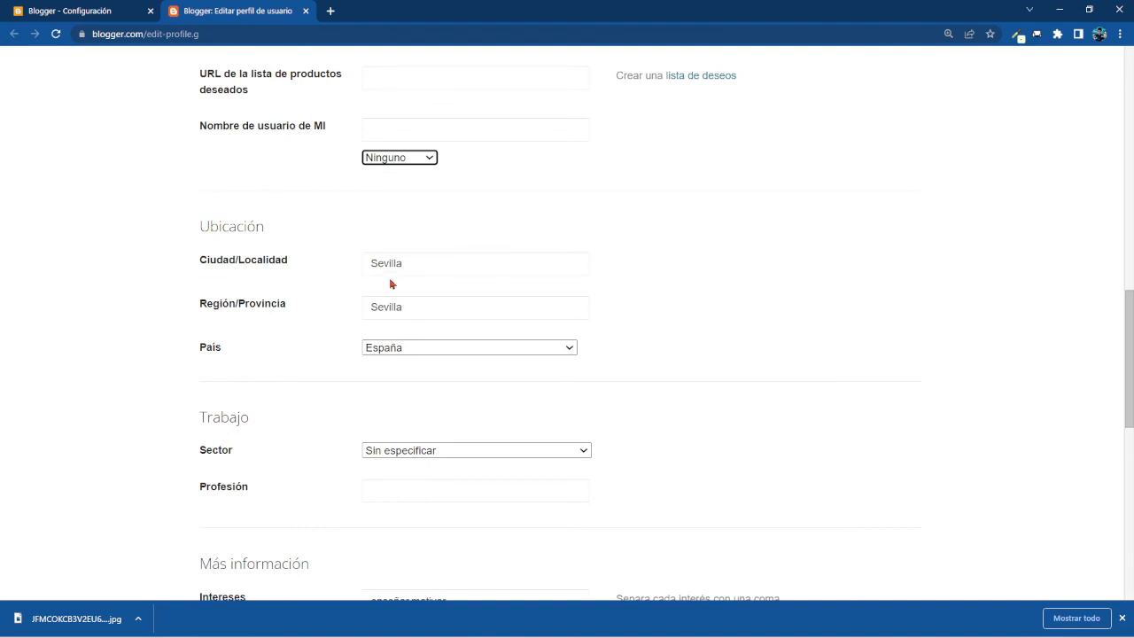
pyautogui.scroll(-1, 426, 262)
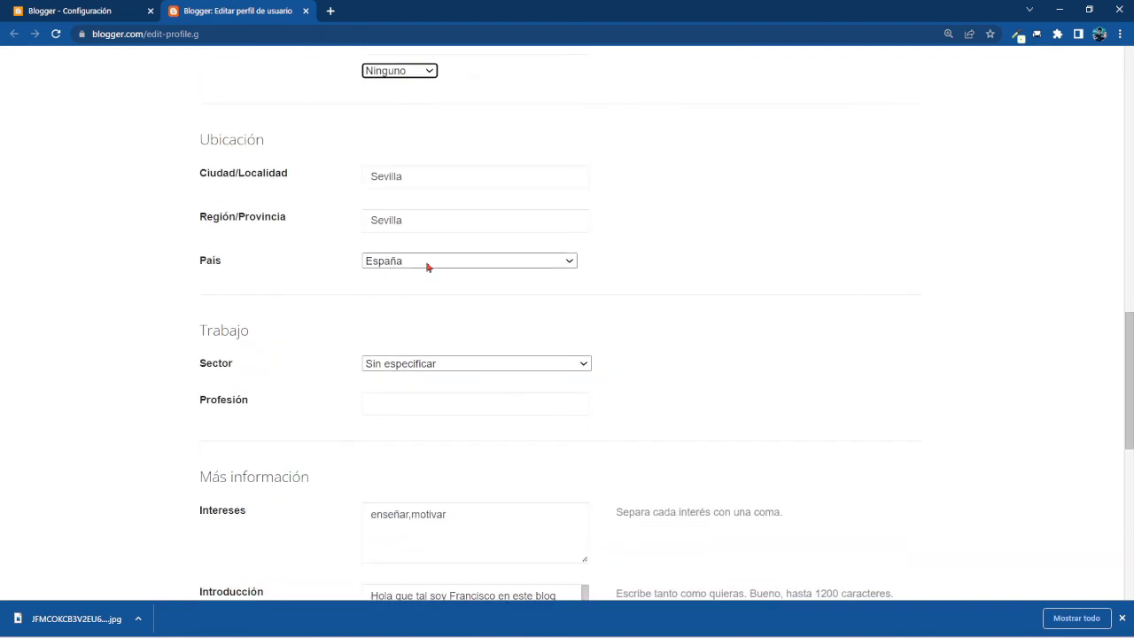
pyautogui.scroll(-1, 427, 266)
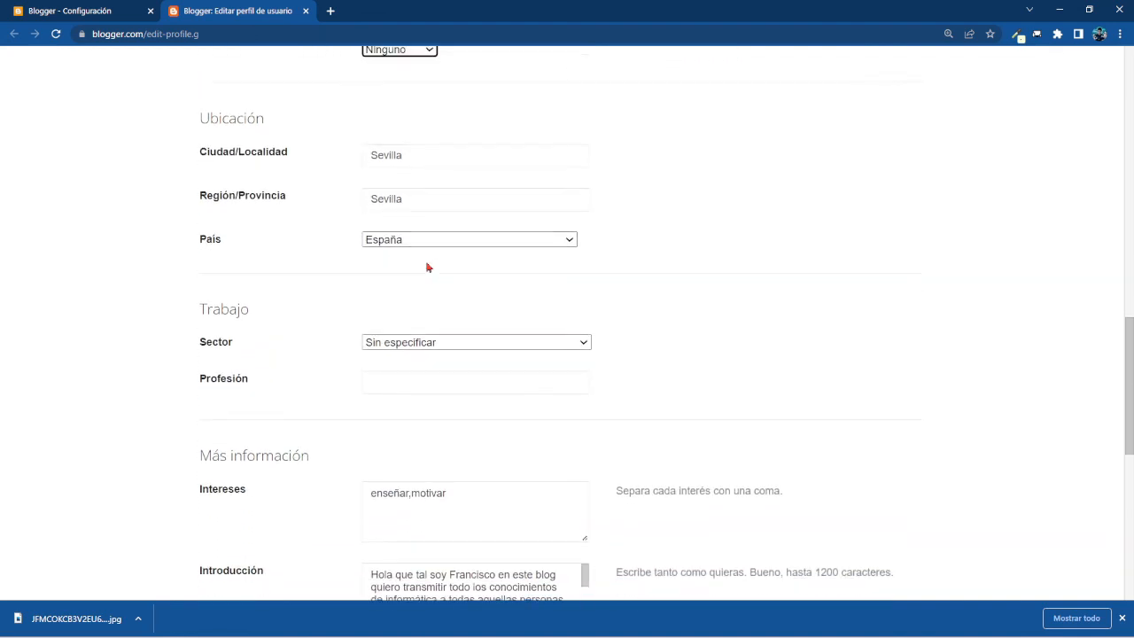
pyautogui.scroll(-1, 427, 266)
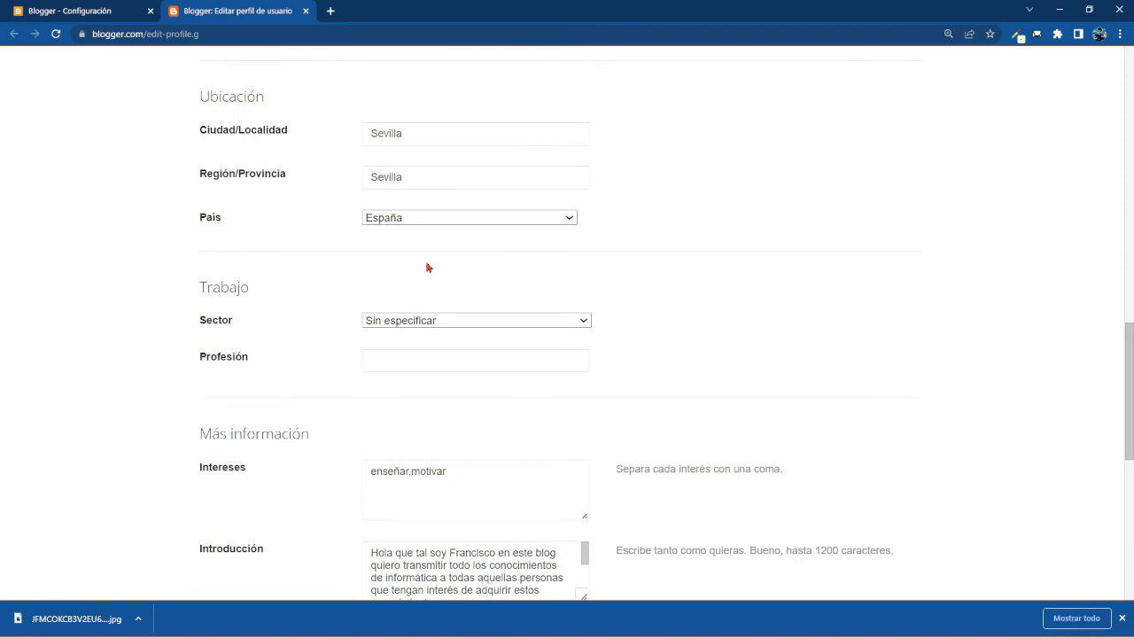
# Set the work sector in the profile to "Moda" and go to the profession field.
pyautogui.scroll(-4, 427, 267)
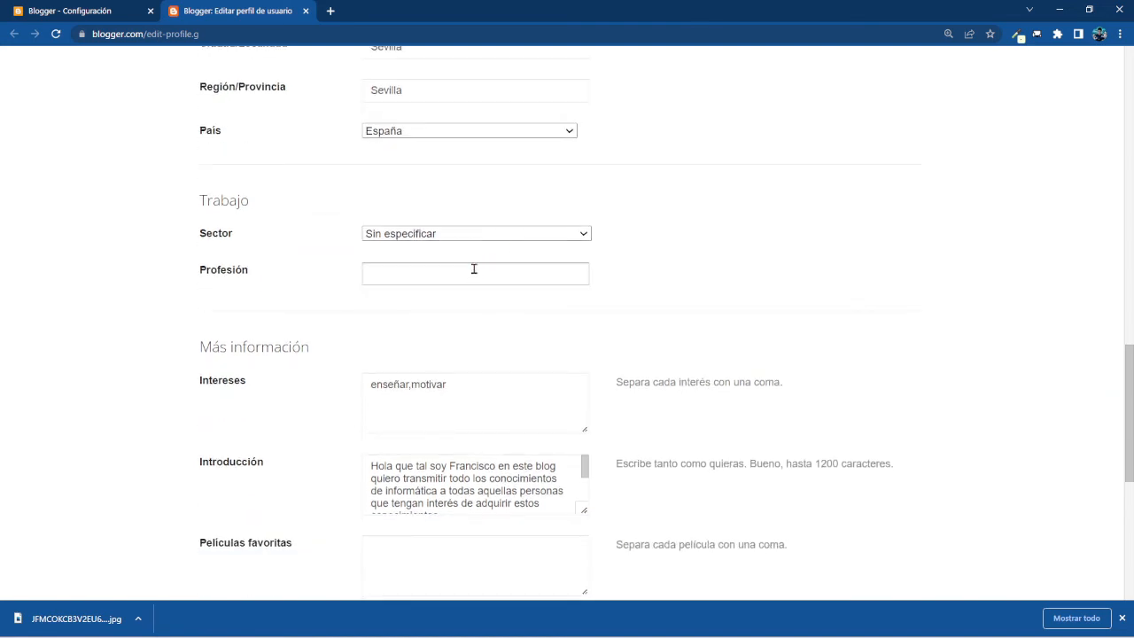
pyautogui.scroll(-2, 473, 269)
pyautogui.scroll(-2, 468, 272)
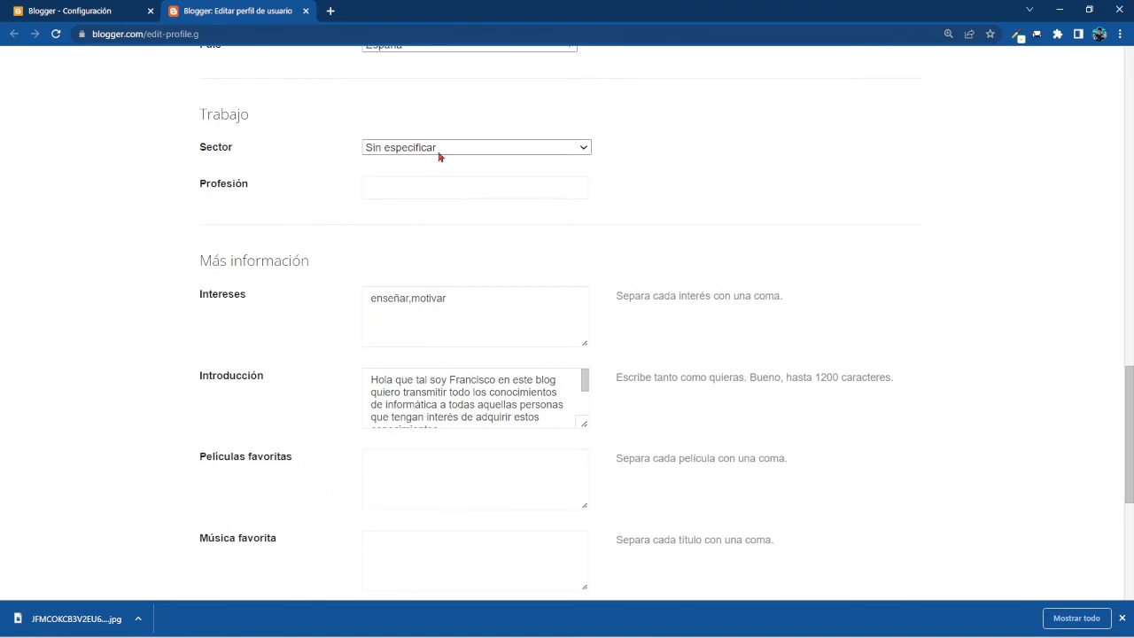
pyautogui.scroll(1, 299, 211)
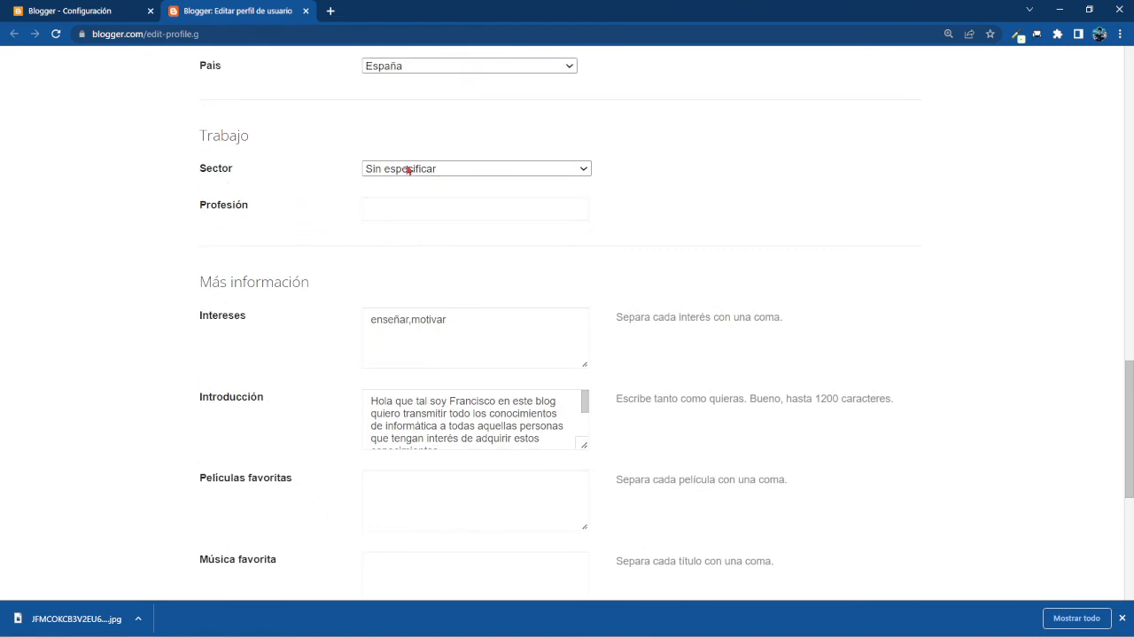
pyautogui.click(482, 170)
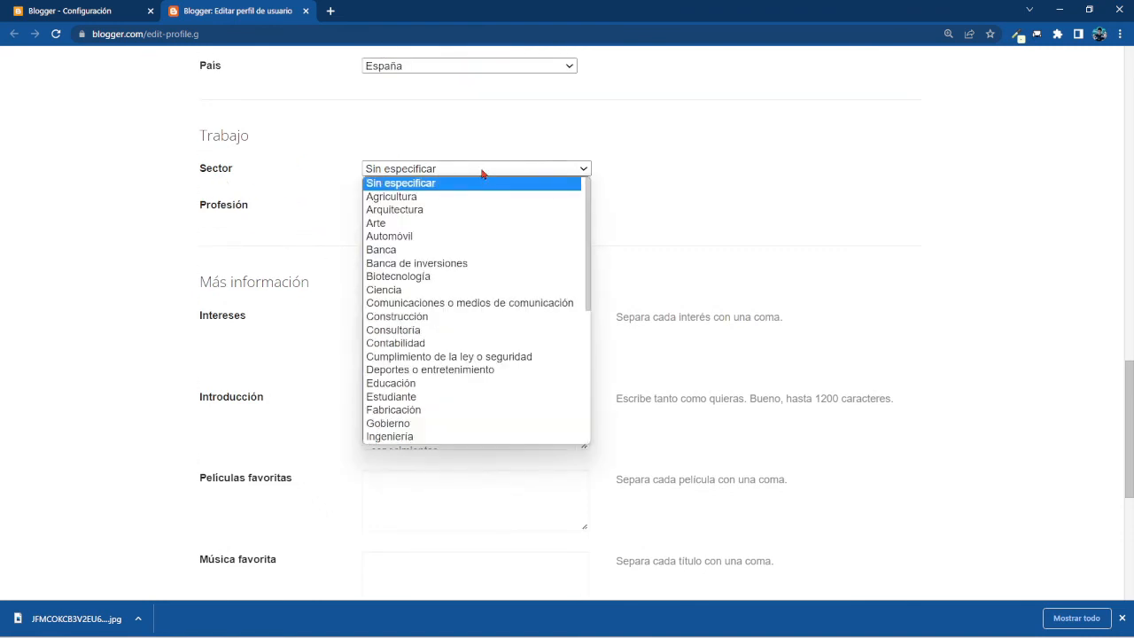
pyautogui.scroll(-5, 462, 282)
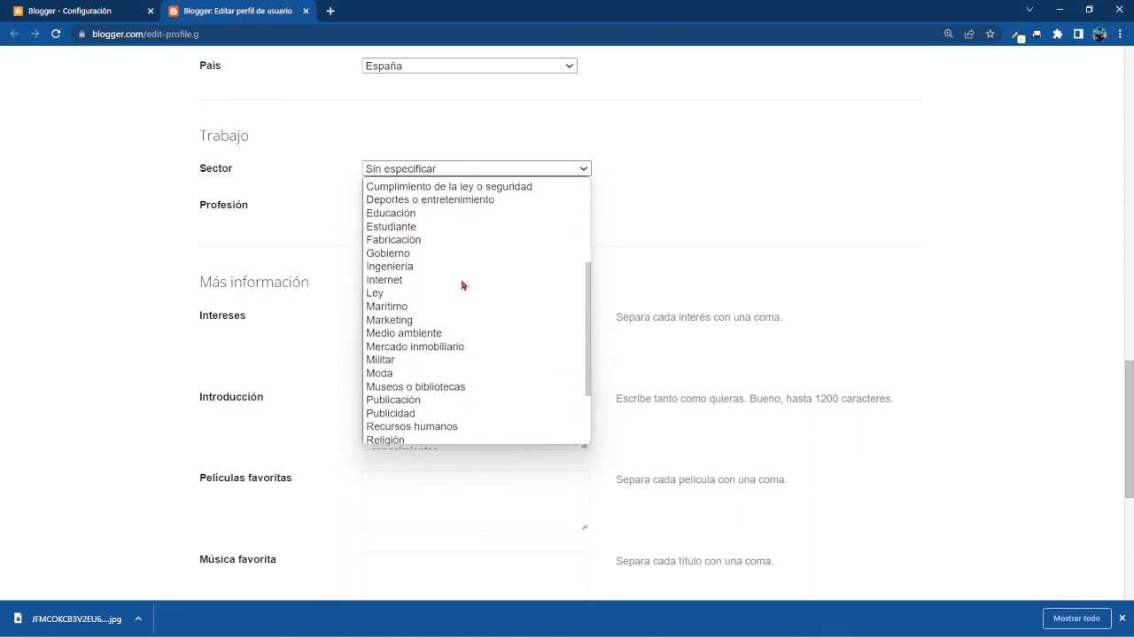
pyautogui.scroll(-3, 461, 284)
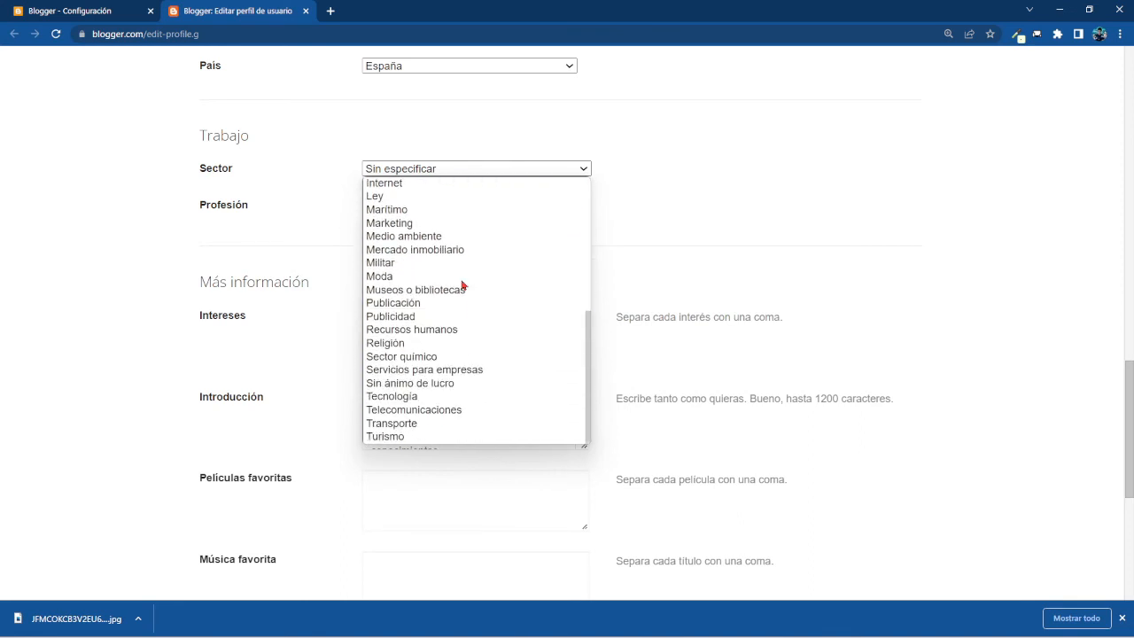
pyautogui.click(426, 278)
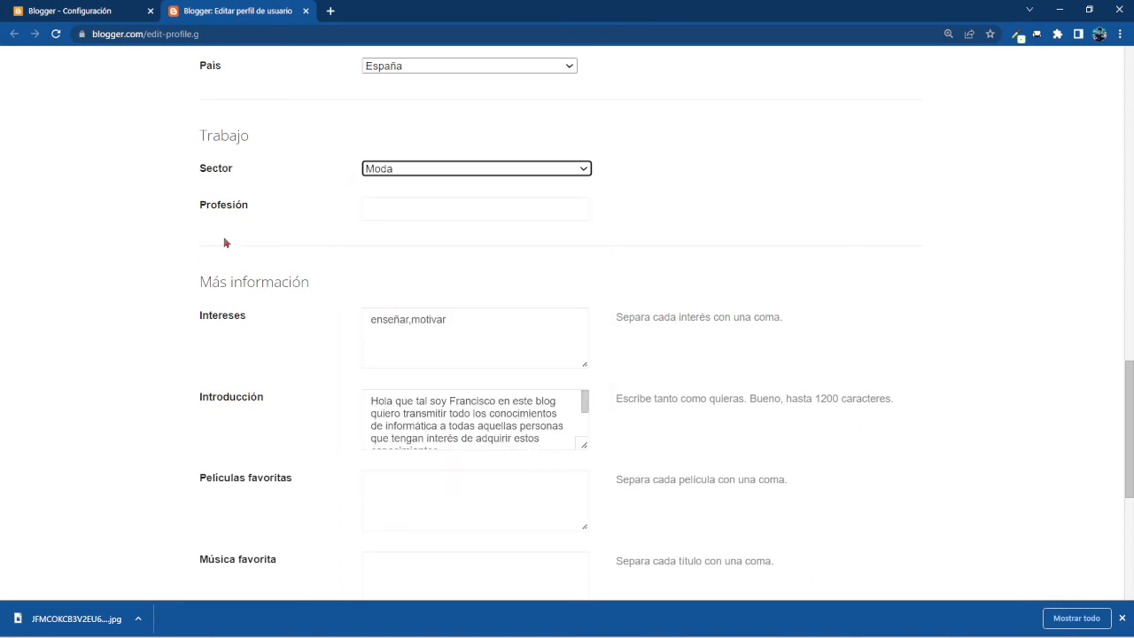
pyautogui.click(399, 211)
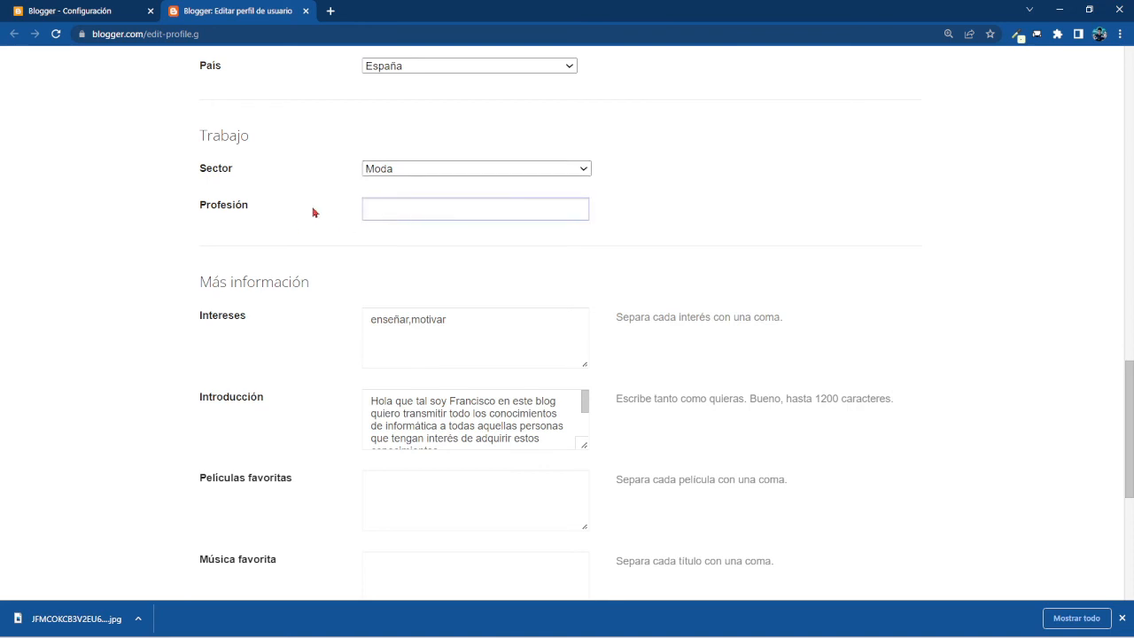
# Replace the profile's introduction text with "tienda de moda de deporte".
pyautogui.scroll(-1, 514, 305)
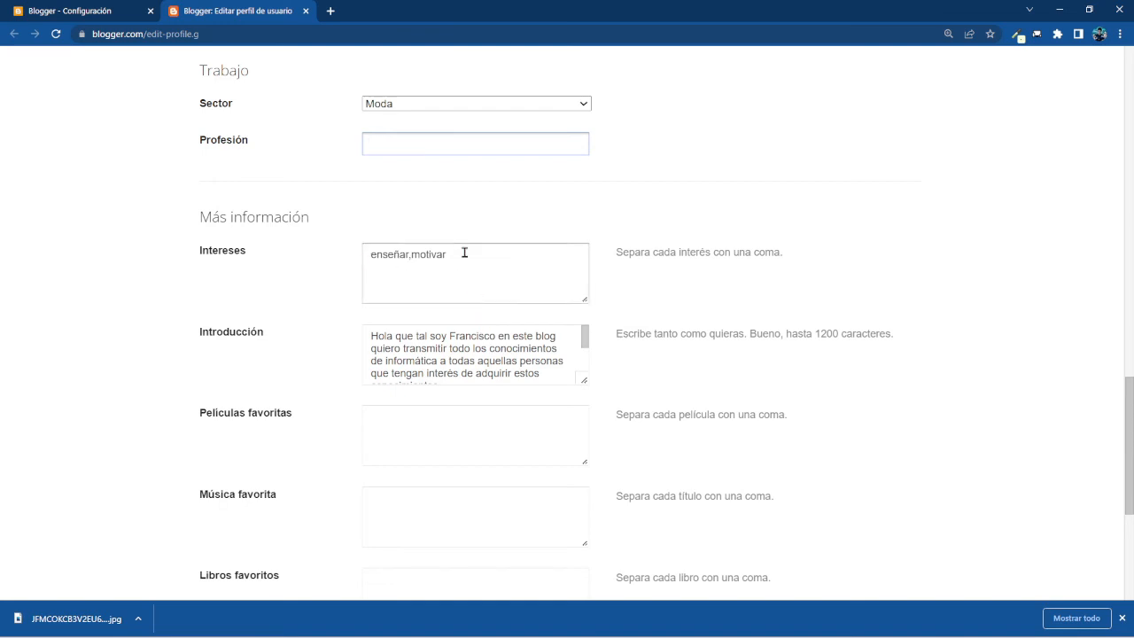
pyautogui.scroll(-1, 486, 286)
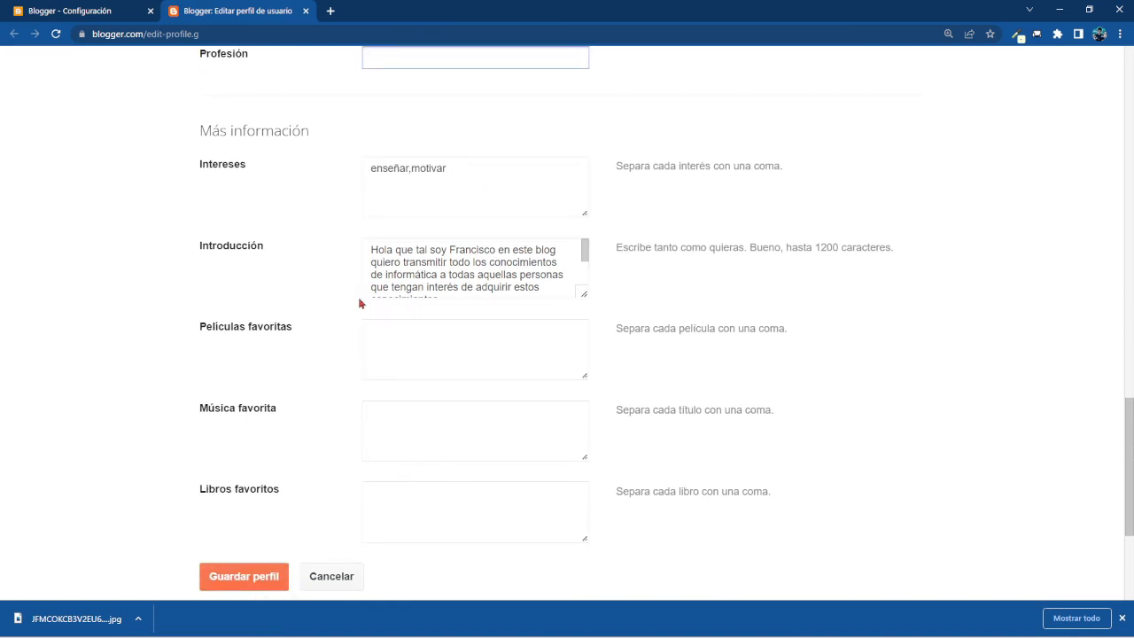
pyautogui.scroll(-1, 372, 296)
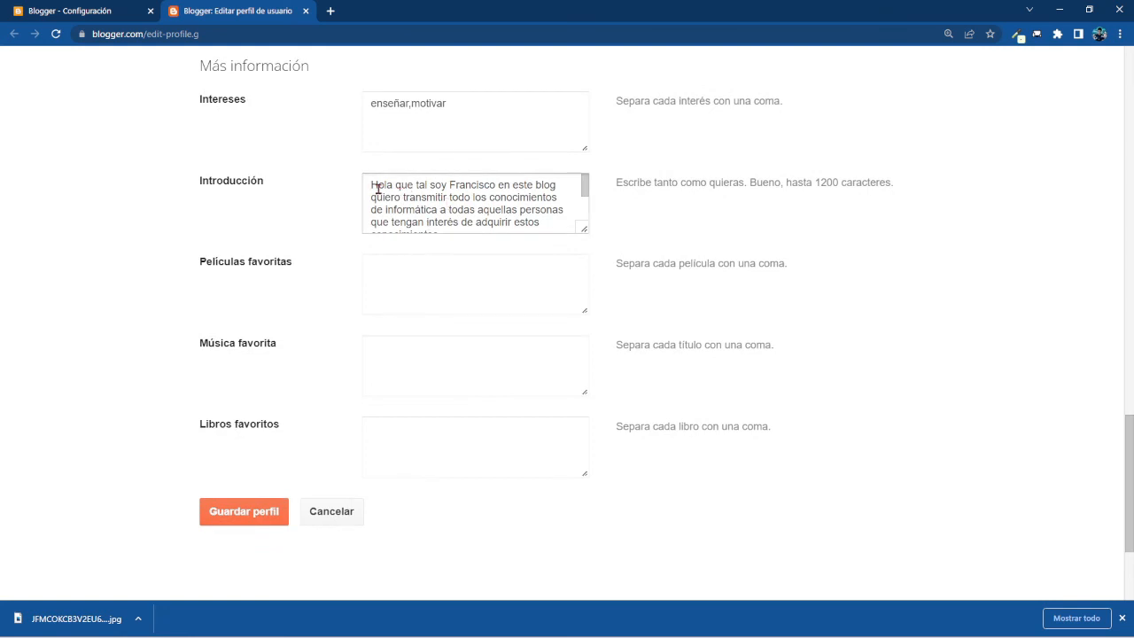
pyautogui.moveTo(370, 186); pyautogui.dragTo(523, 238)
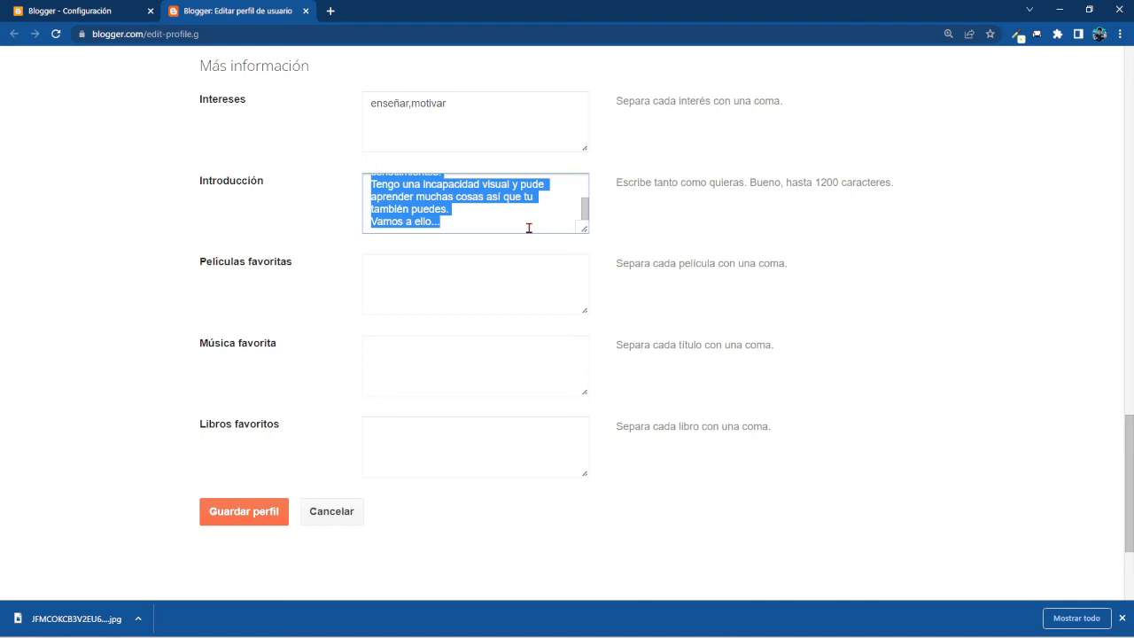
pyautogui.press('BackSpace')
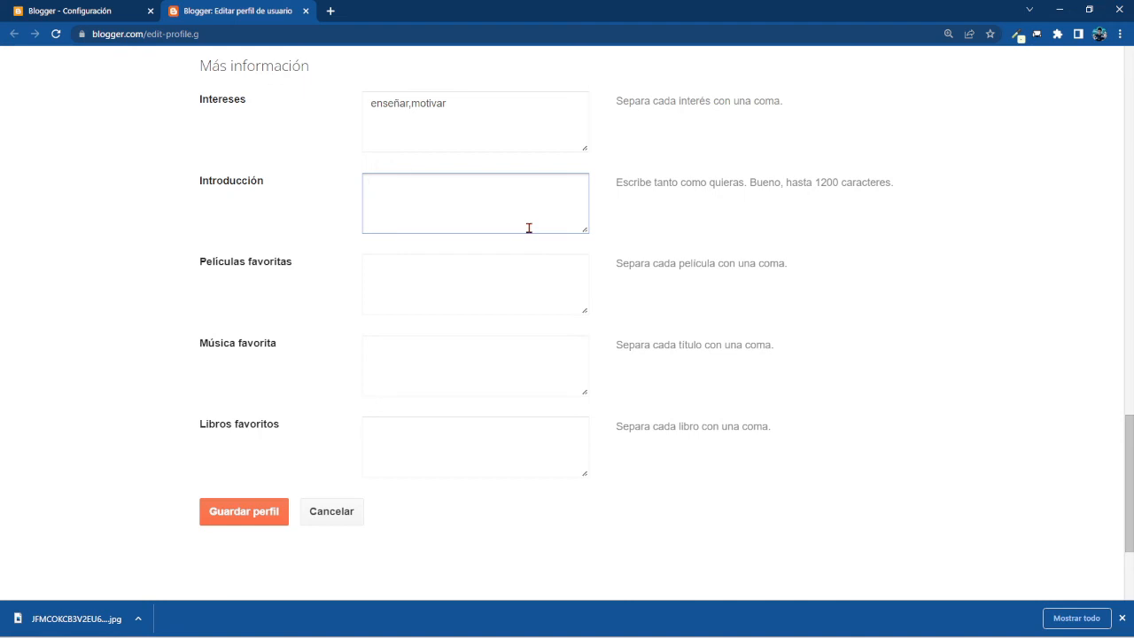
pyautogui.write('tienda de moda de deporte')
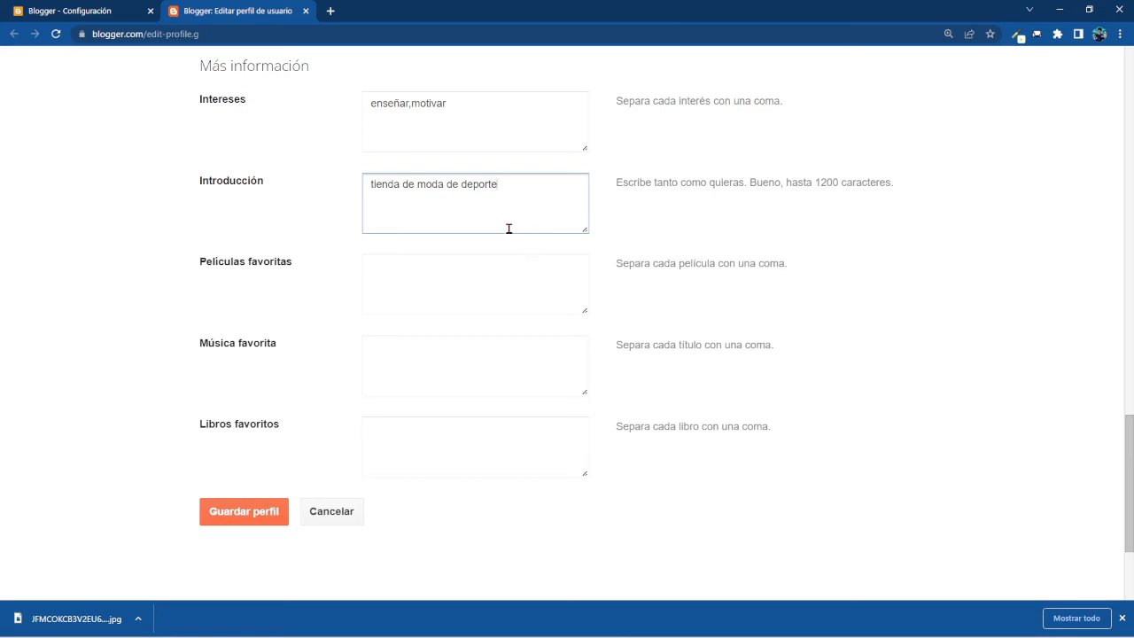
pyautogui.moveTo(447, 184); pyautogui.dragTo(522, 189)
pyautogui.click(520, 204)
# Leave the favourite films, music and books empty and save the user profile.
pyautogui.scroll(-1, 470, 253)
pyautogui.click(470, 253)
pyautogui.scroll(-1, 458, 286)
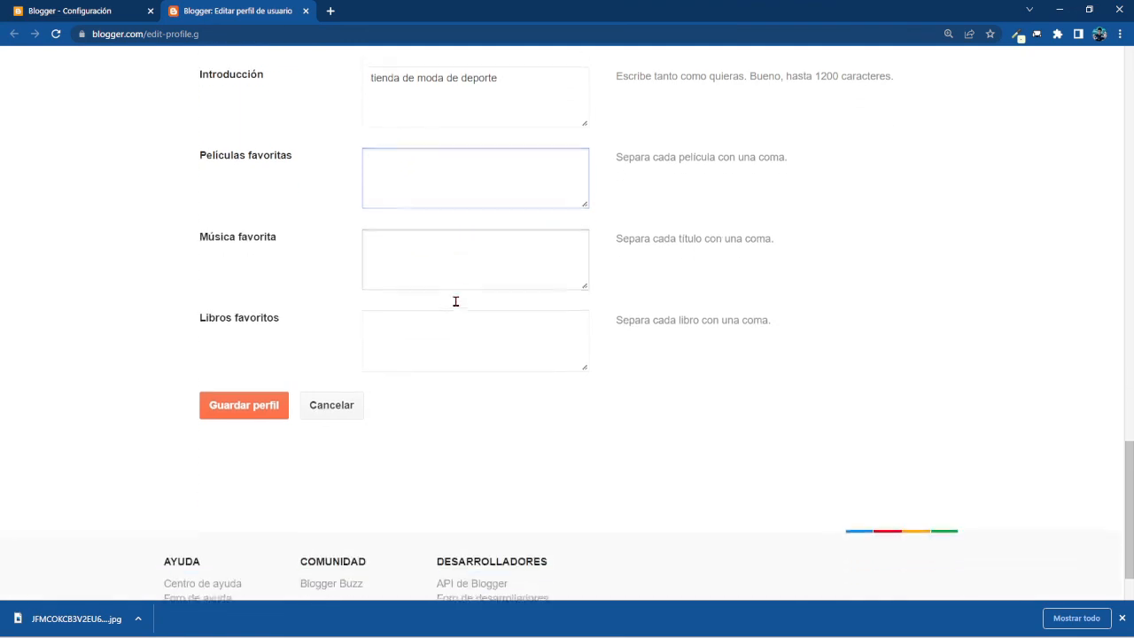
pyautogui.click(250, 405)
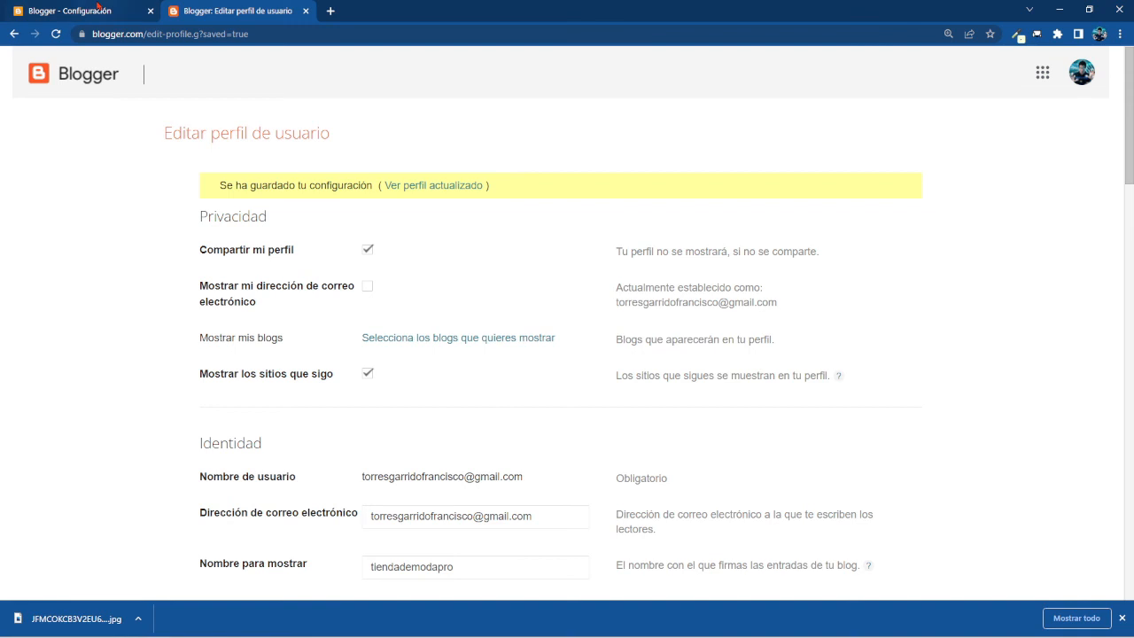
# Close the profile editing page and return to the blog's settings.
pyautogui.click(97, 9)
pyautogui.click(226, 9)
pyautogui.click(306, 11)
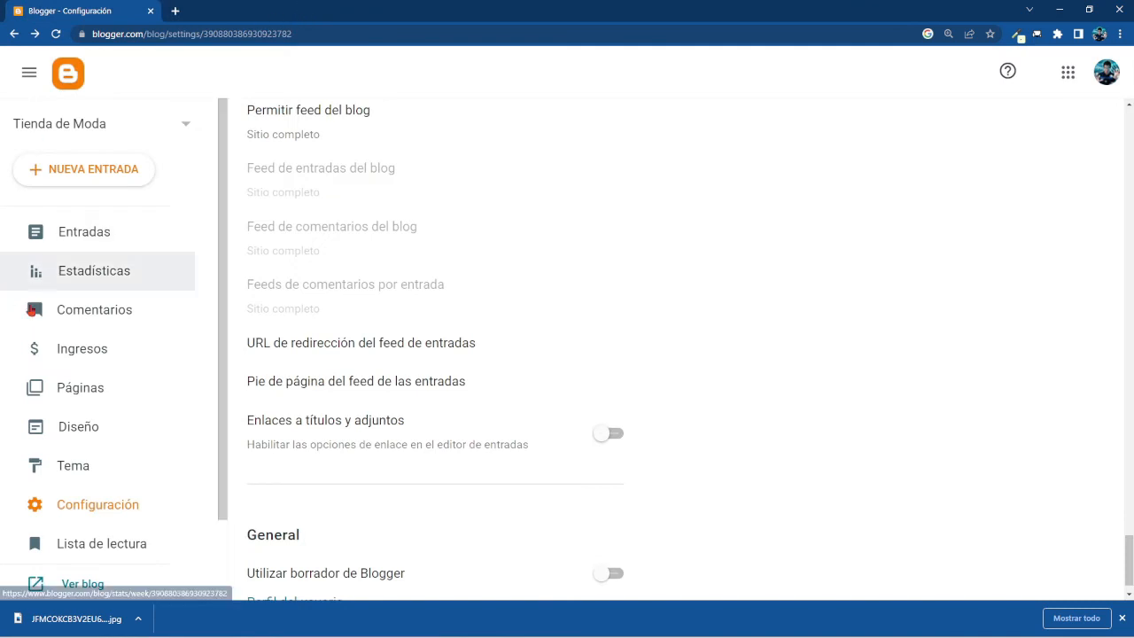
# Open the public page of the Tienda de Moda blog and accept its cookie notice.
pyautogui.scroll(-2, 88, 354)
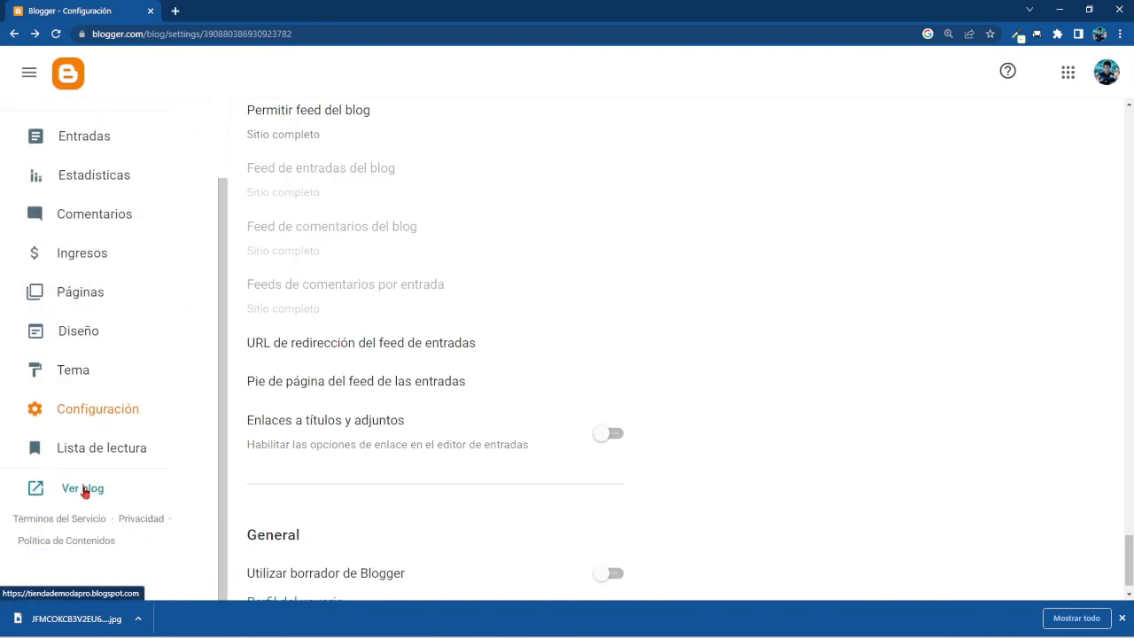
pyautogui.click(83, 490)
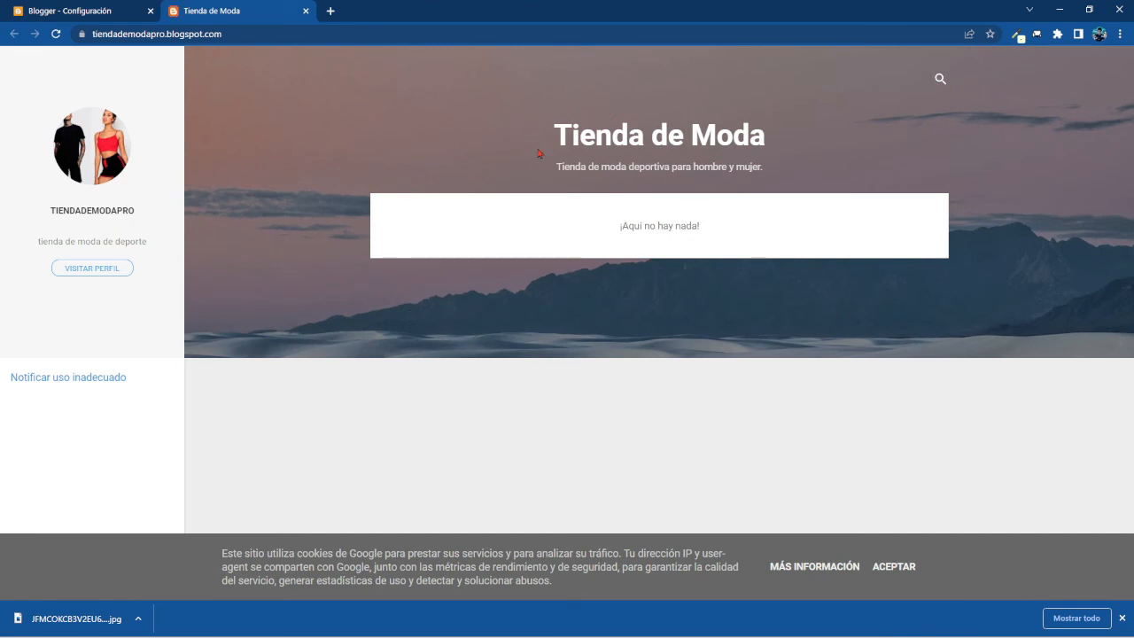
pyautogui.moveTo(537, 151); pyautogui.dragTo(823, 139)
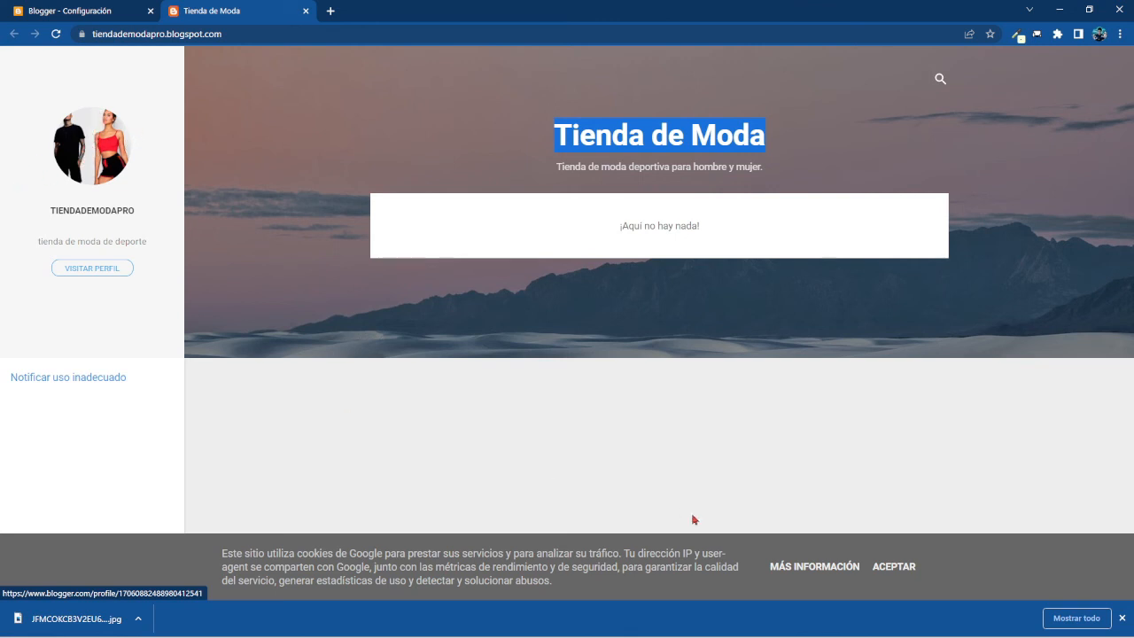
pyautogui.click(896, 573)
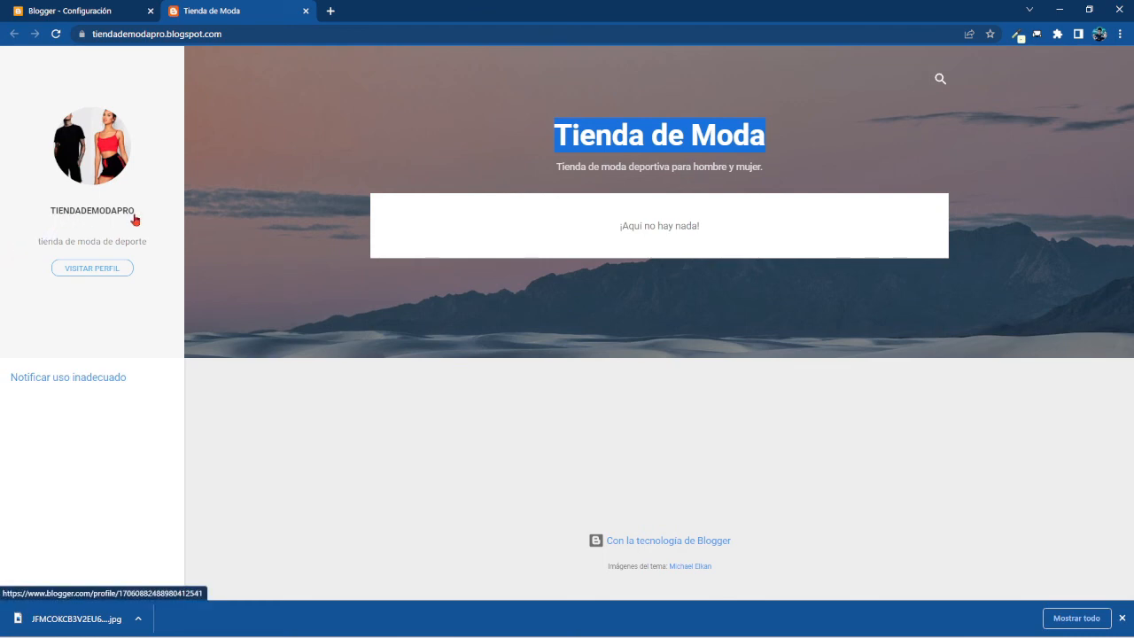
# Open the public user profile from the blog and examine its display name, photo and details.
pyautogui.click(92, 268)
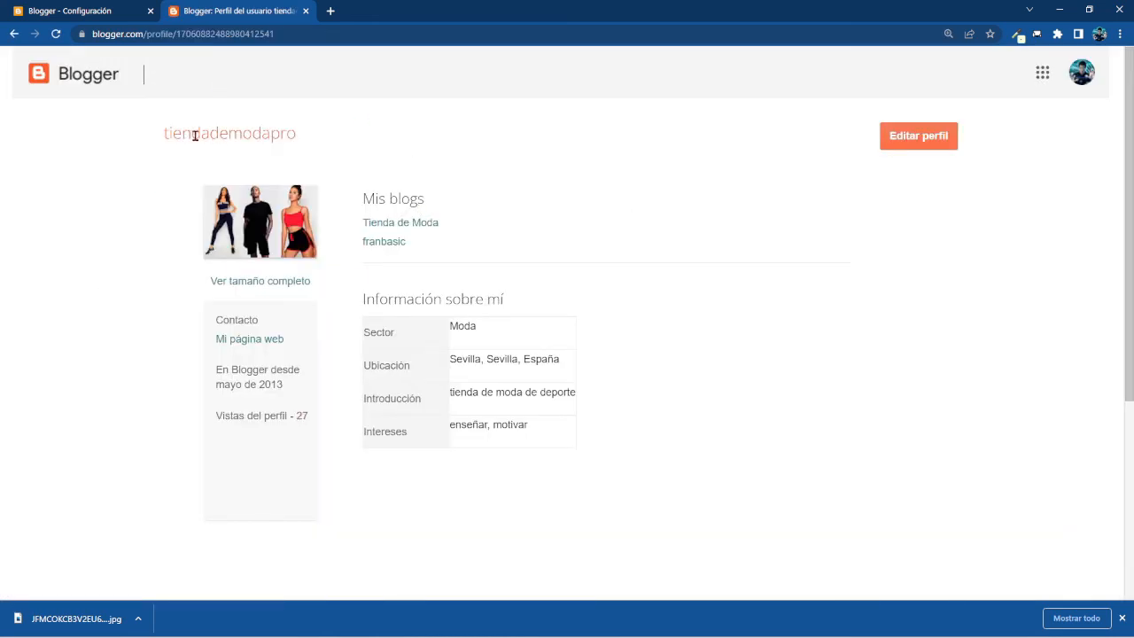
pyautogui.moveTo(191, 133); pyautogui.dragTo(329, 148)
pyautogui.moveTo(163, 143); pyautogui.dragTo(324, 167)
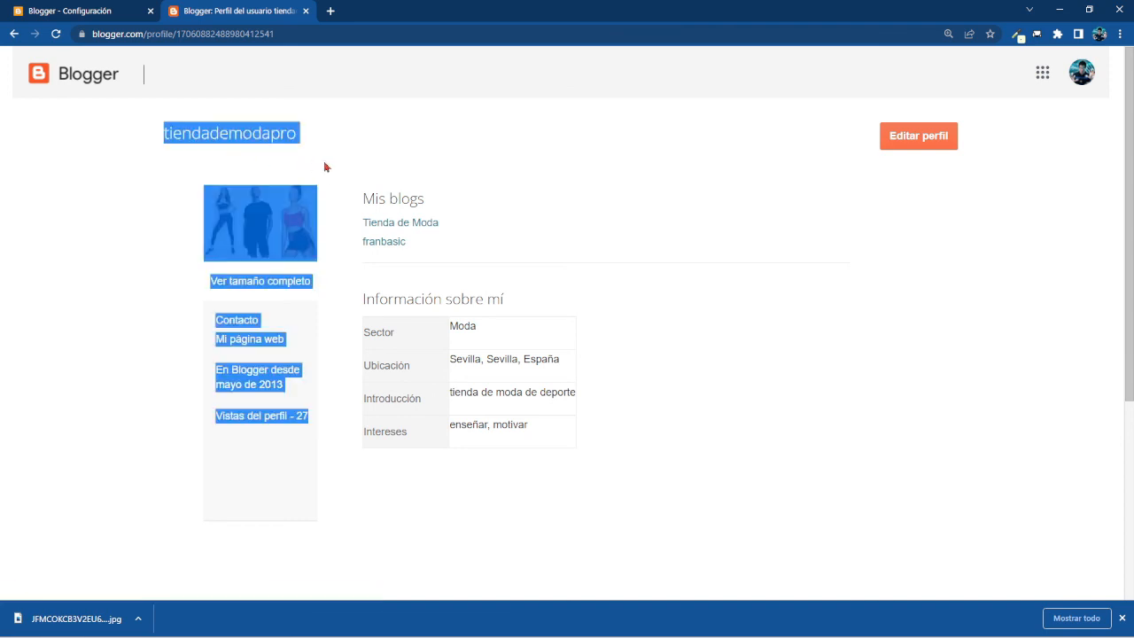
pyautogui.click(326, 155)
pyautogui.moveTo(189, 133); pyautogui.dragTo(281, 135)
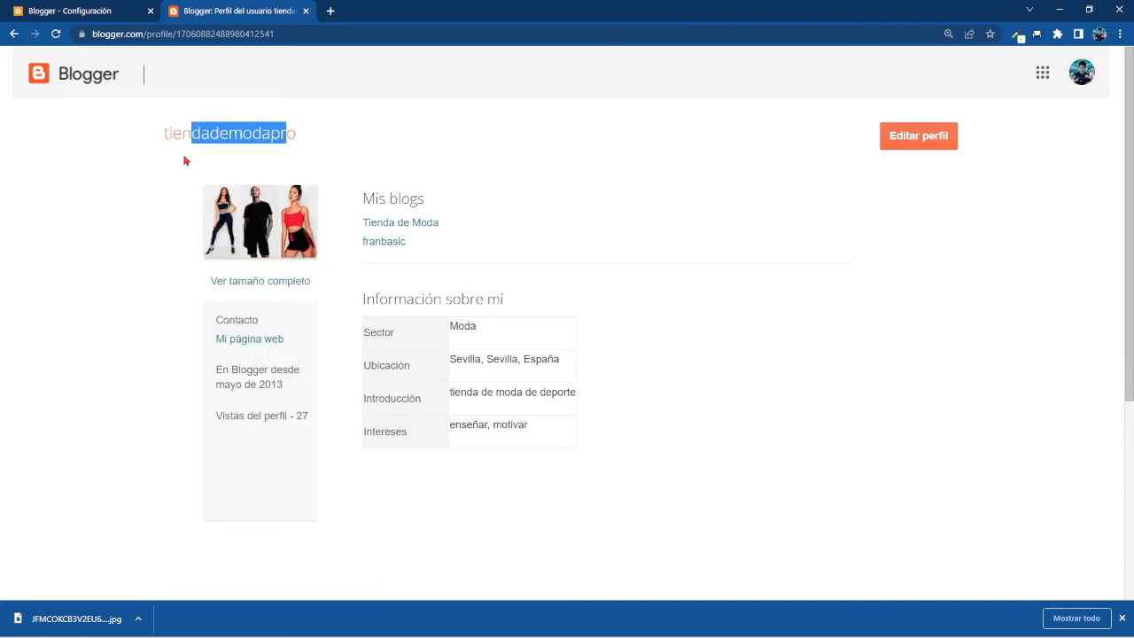
pyautogui.click(178, 132)
pyautogui.moveTo(179, 132); pyautogui.dragTo(302, 142)
pyautogui.click(149, 299)
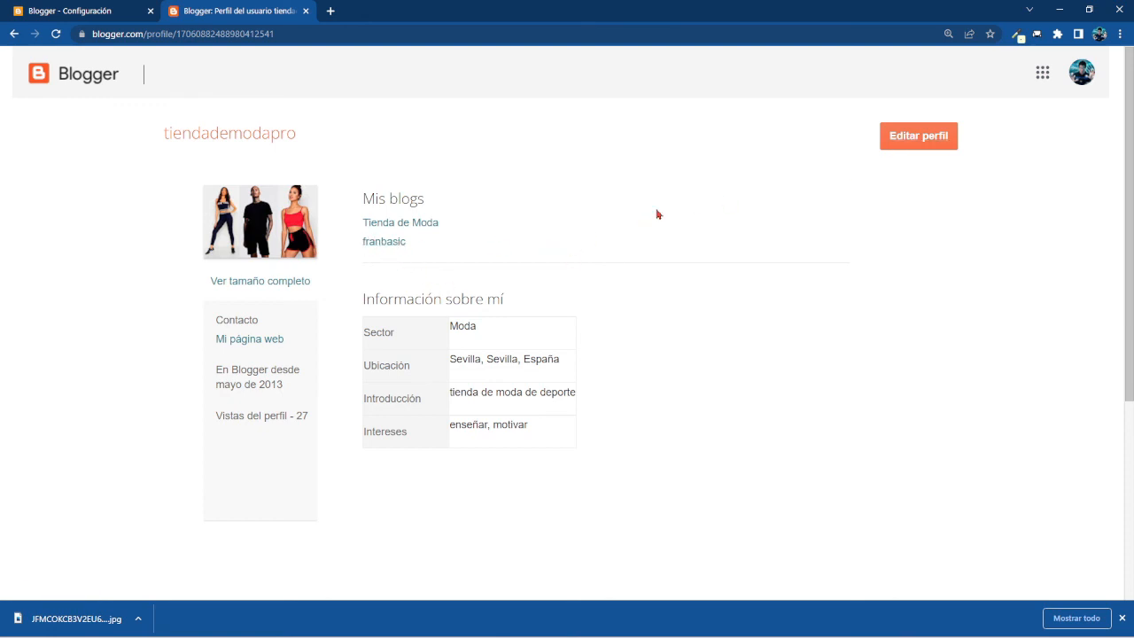
# Edit the profile so that franbasic is excluded from the displayed blogs, and save that configuration.
pyautogui.click(913, 138)
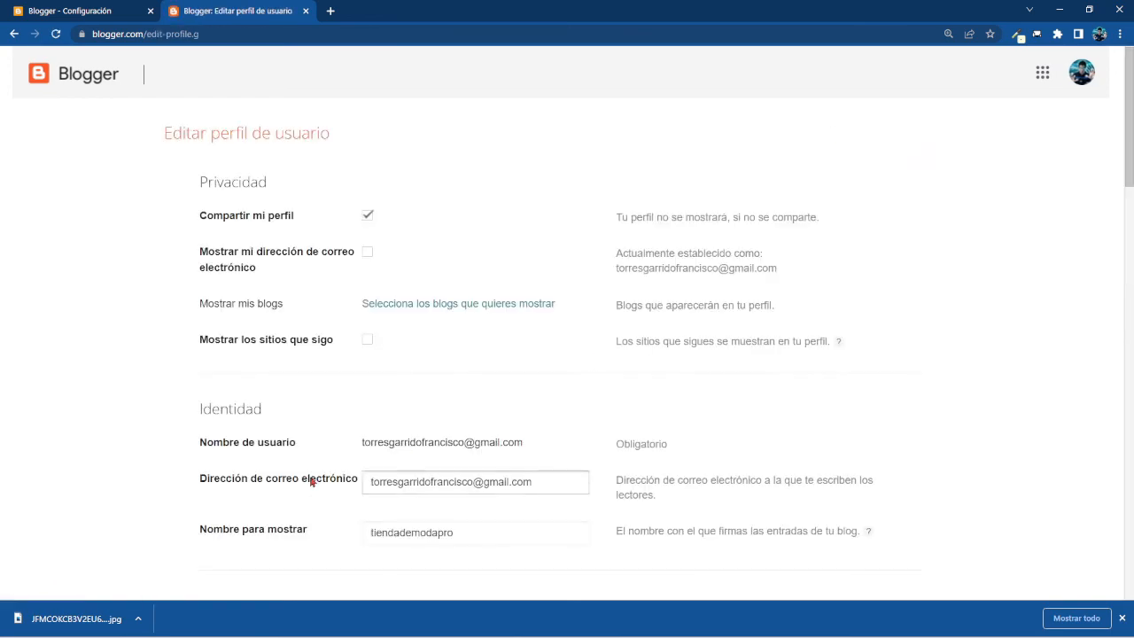
pyautogui.scroll(-2, 328, 442)
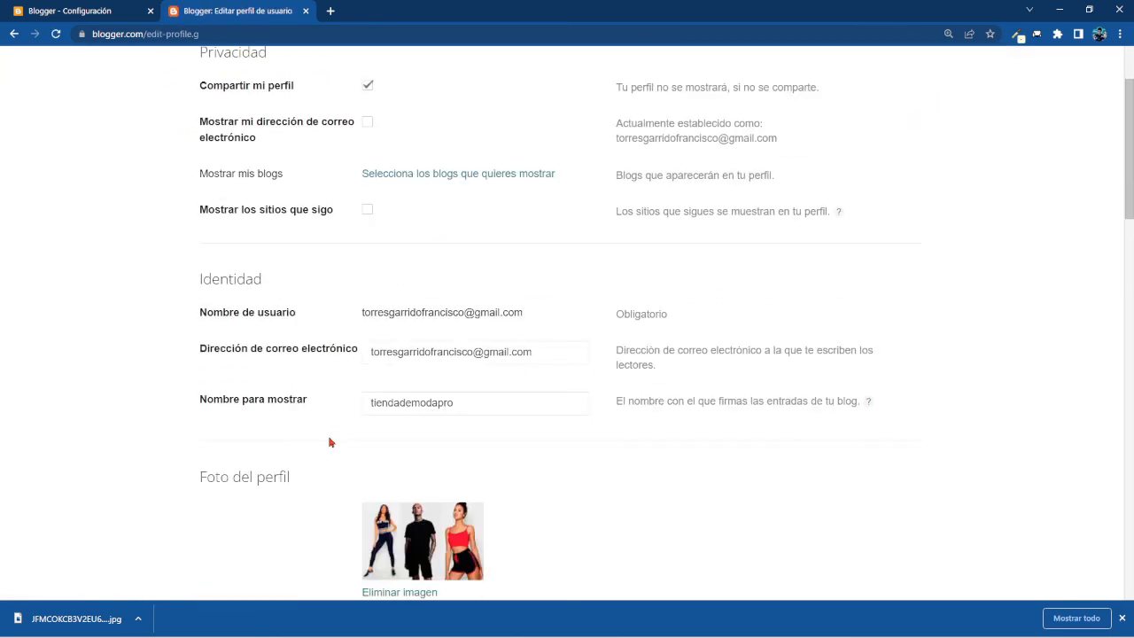
pyautogui.scroll(-1, 328, 442)
pyautogui.scroll(3, 328, 441)
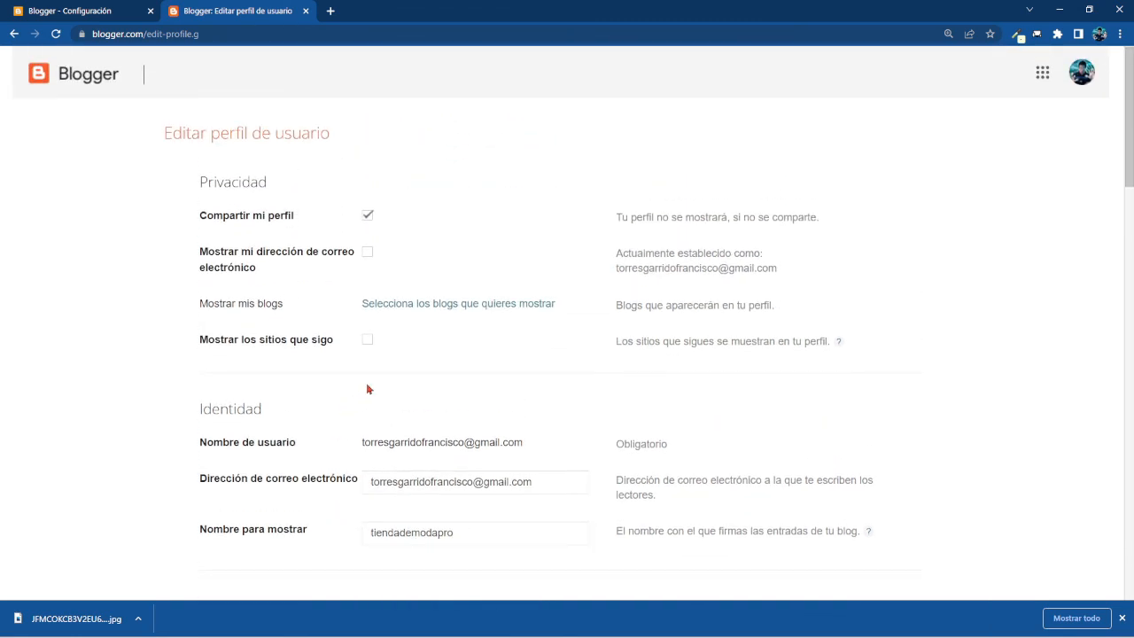
pyautogui.click(499, 305)
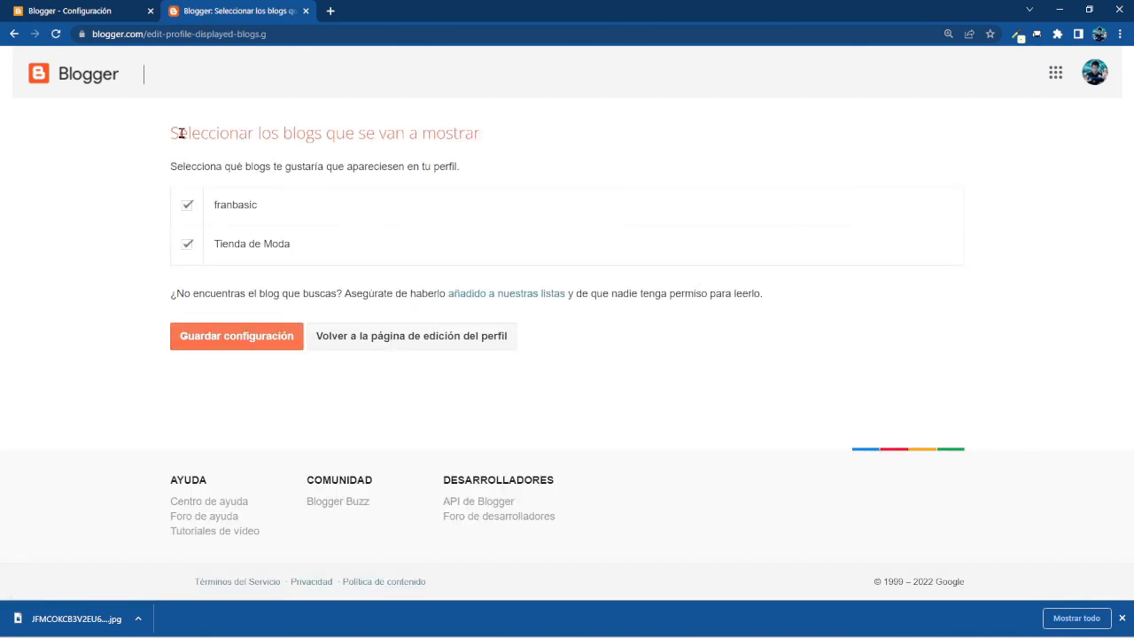
pyautogui.click(186, 207)
pyautogui.click(245, 334)
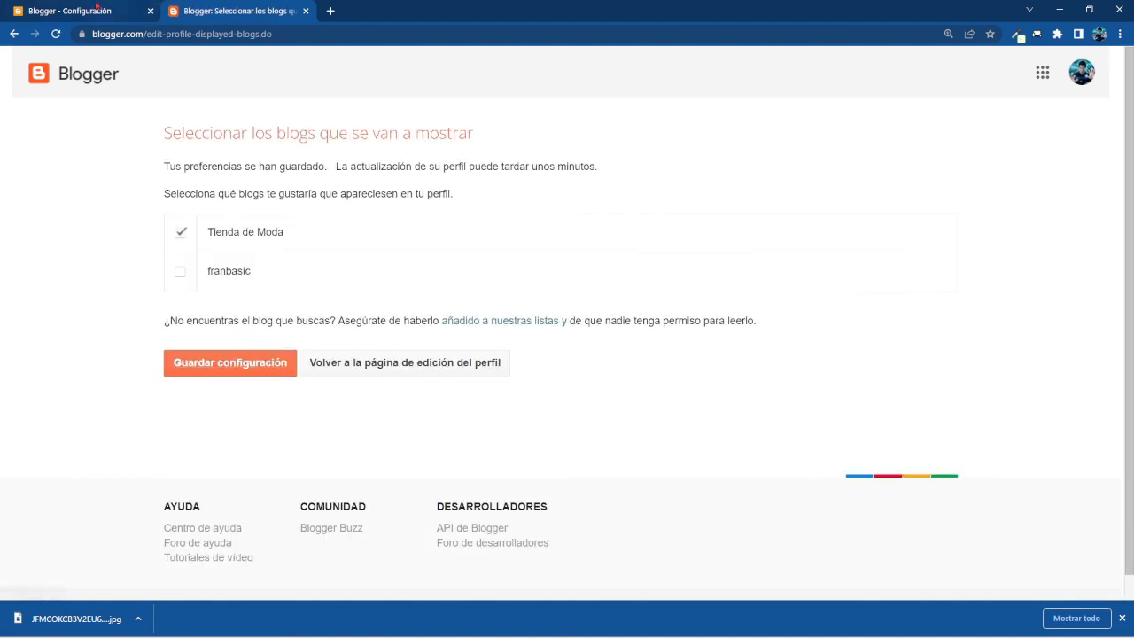
# View the blog again from its settings and open the public profile to check the displayed blogs.
pyautogui.click(91, 7)
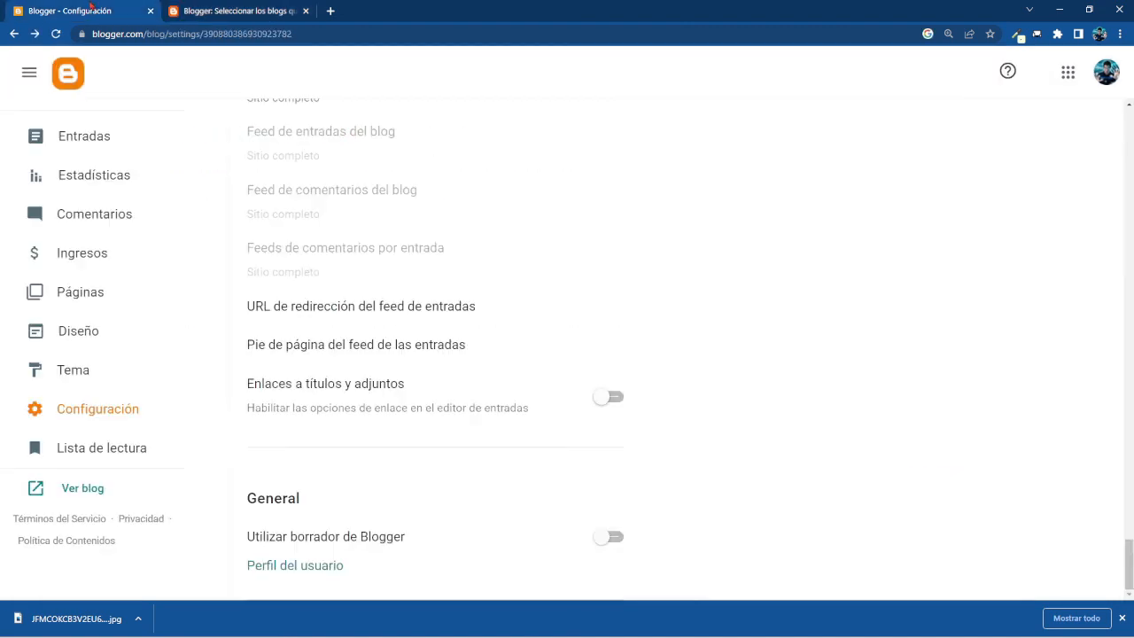
pyautogui.click(69, 488)
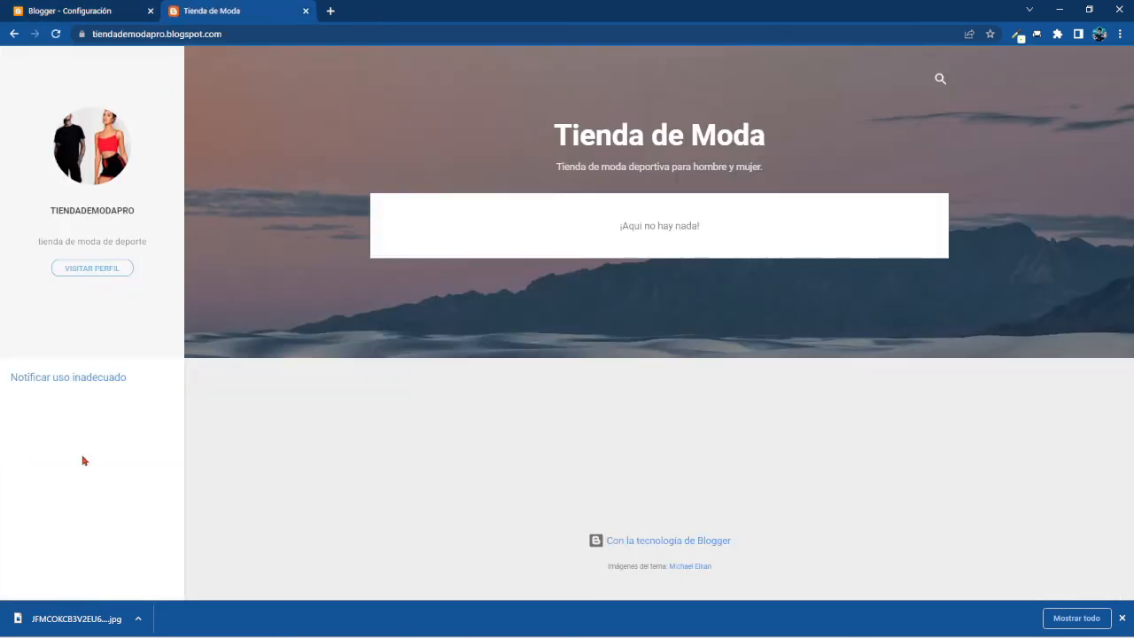
pyautogui.click(95, 274)
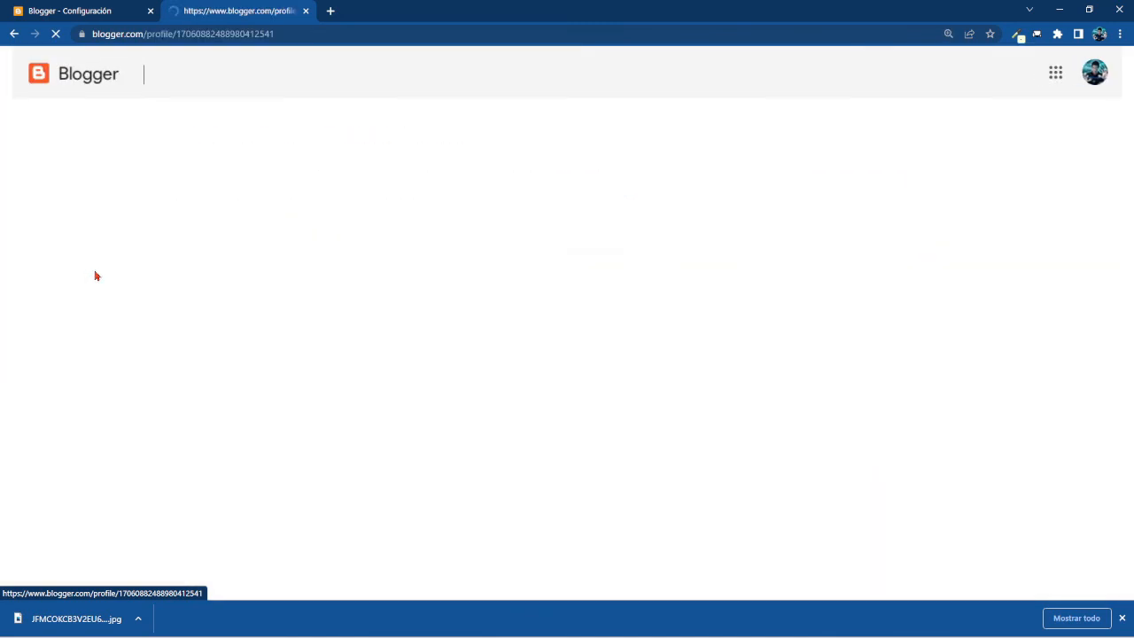